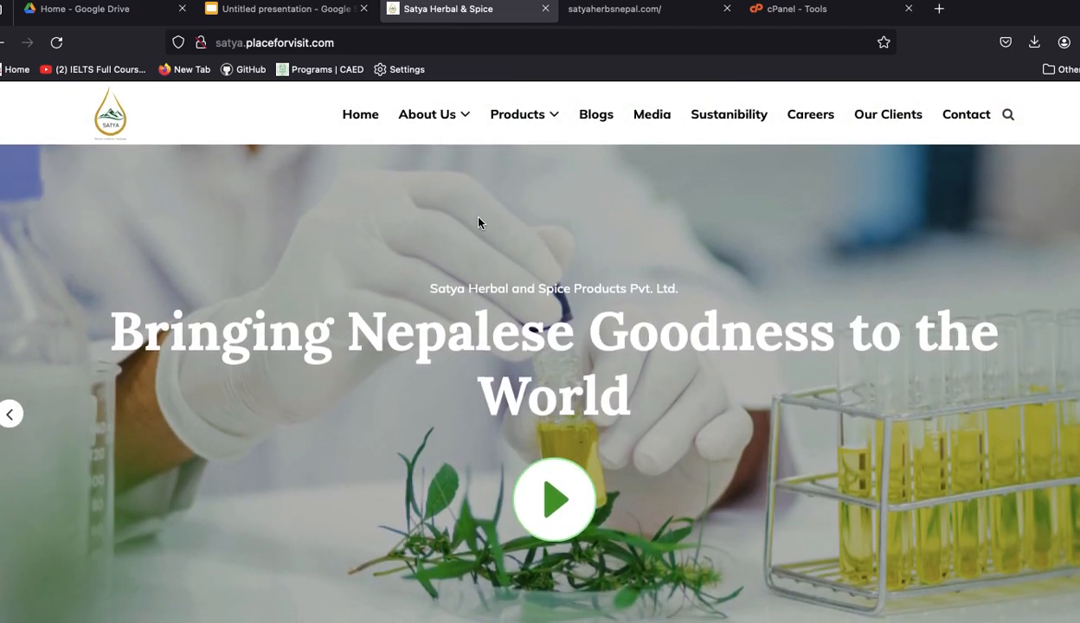
# - Scroll the Satya Herbal & Spice page and inspect its satya.placeforvisit.com address
pyautogui.scroll(-5, 480, 224)
pyautogui.scroll(-10, 480, 224)
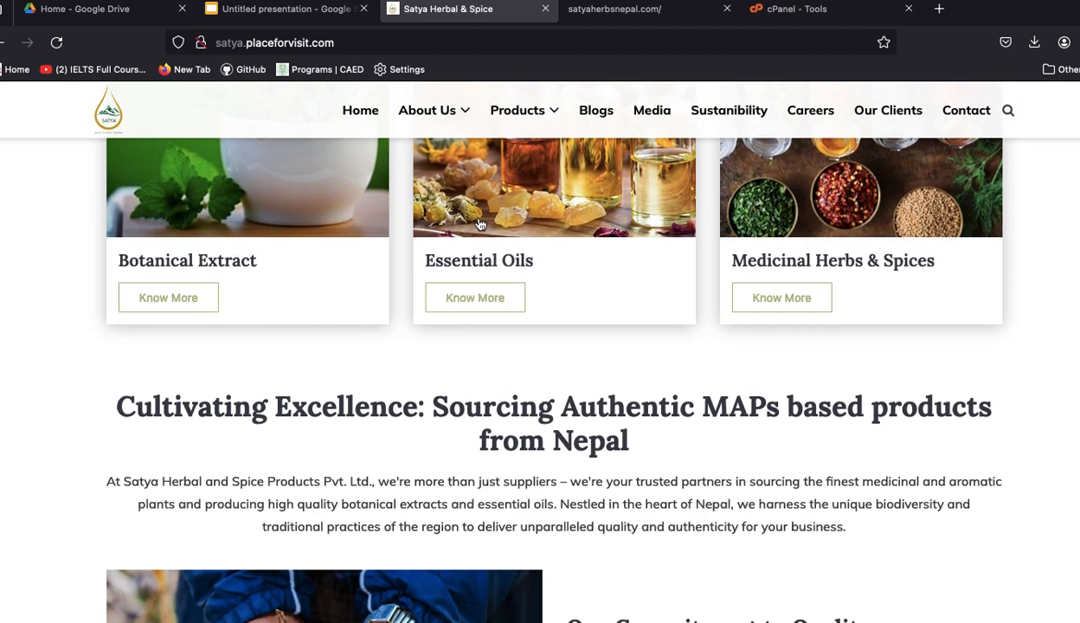
pyautogui.scroll(-5, 481, 224)
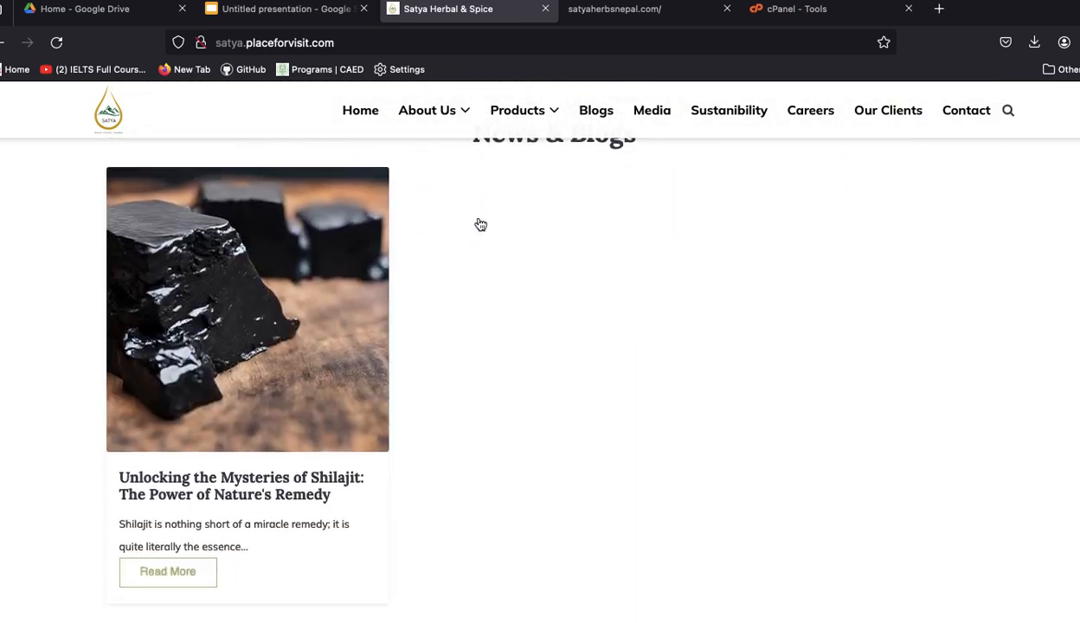
pyautogui.scroll(20, 480, 224)
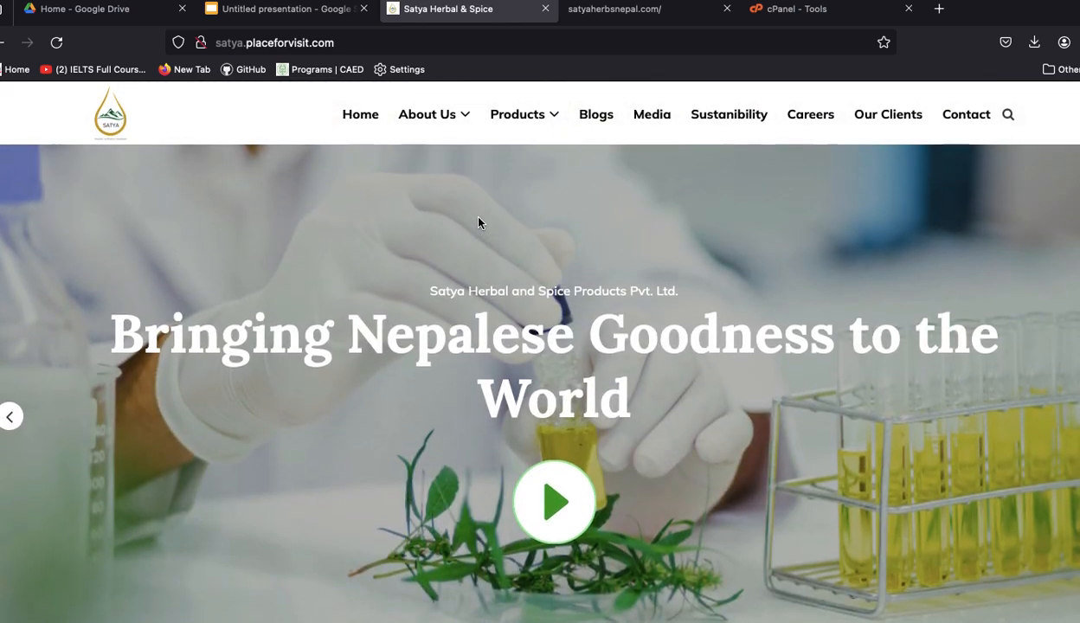
pyautogui.click(242, 45)
pyautogui.doubleClick(251, 43)
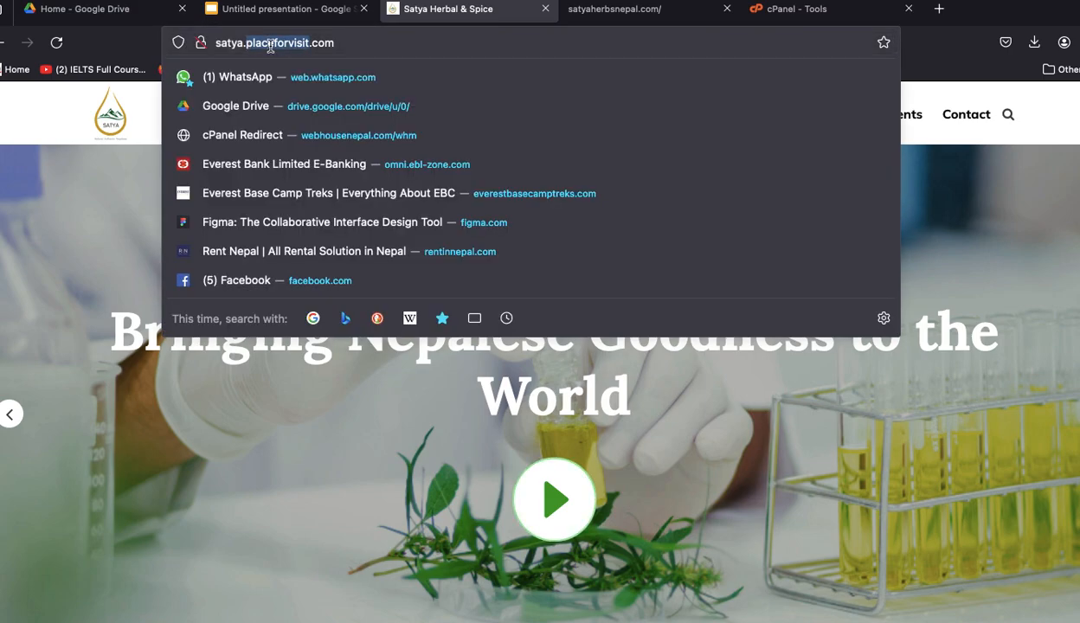
pyautogui.tripleClick(294, 45)
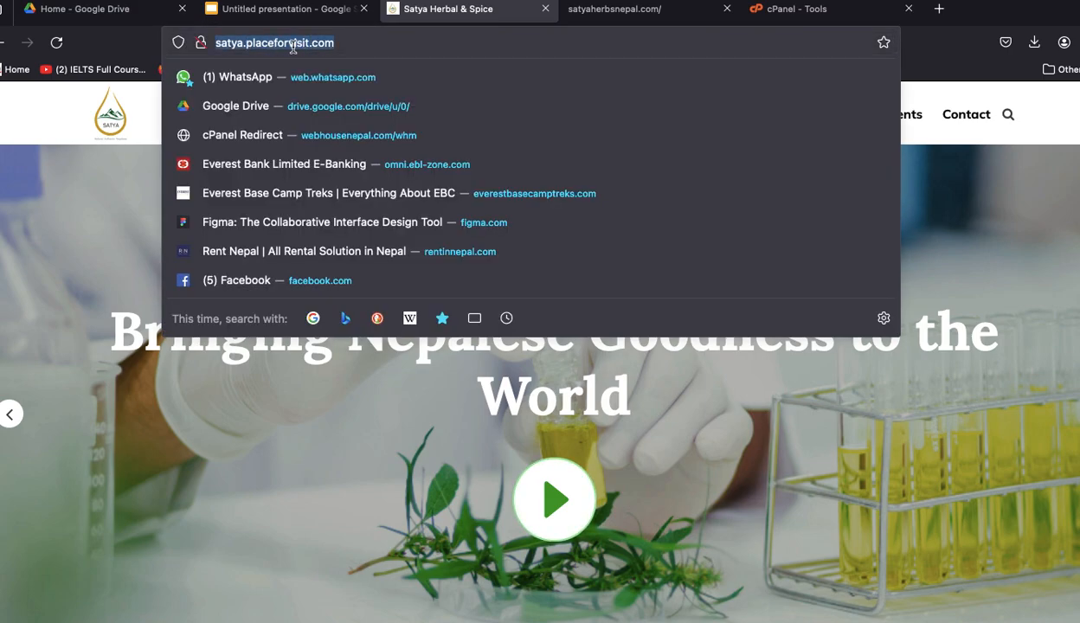
pyautogui.click(129, 212)
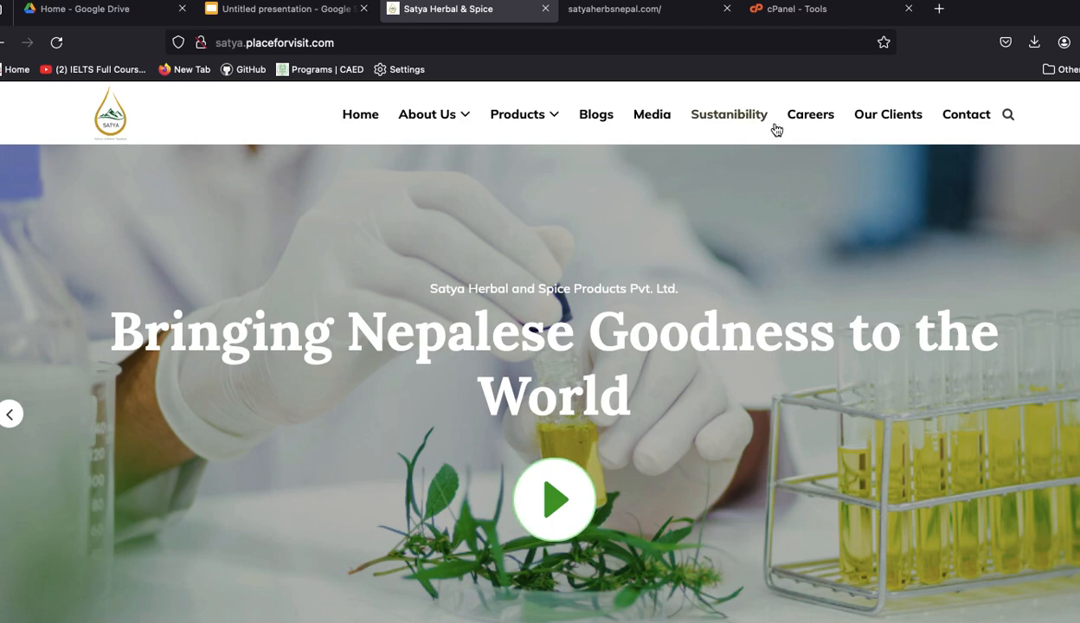
# - Reload satyaherbsnepal.com in its own tab
pyautogui.click(652, 23)
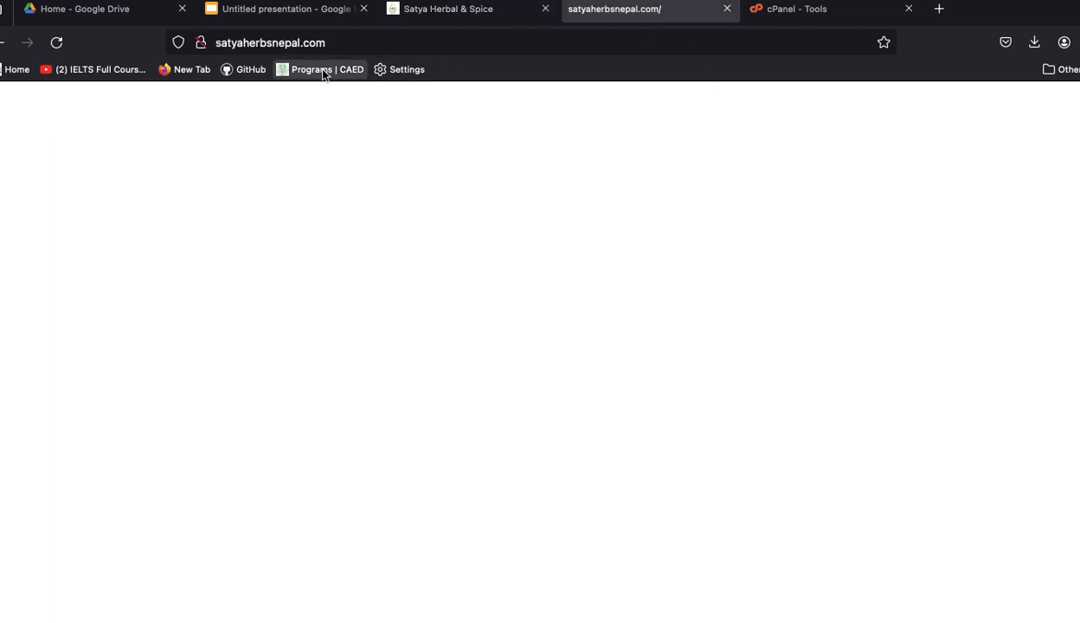
pyautogui.click(285, 45)
pyautogui.click(315, 44)
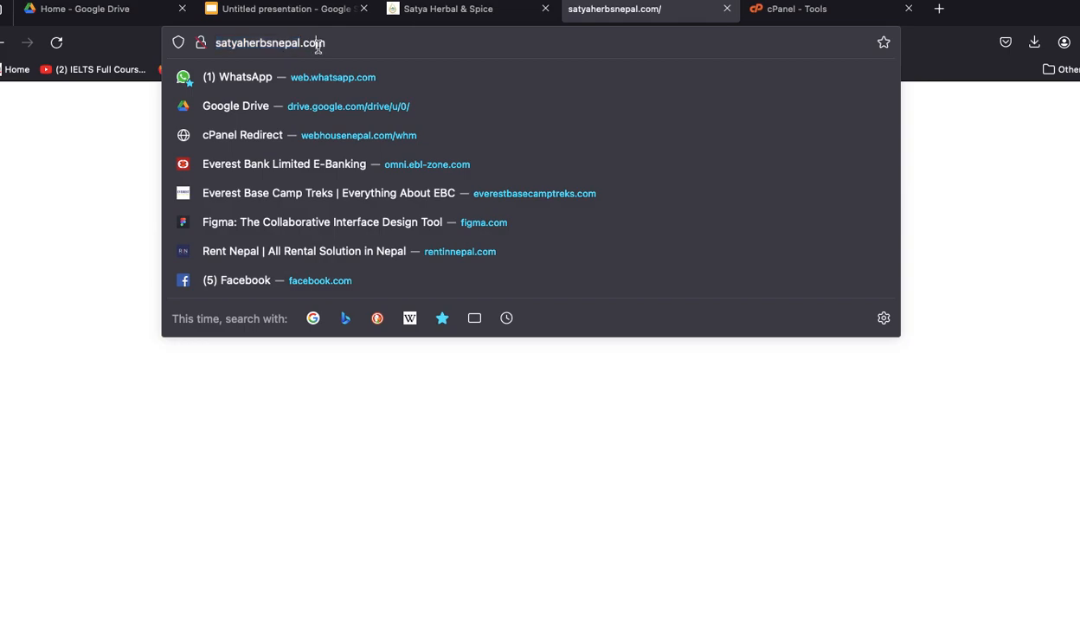
pyautogui.press('Return')
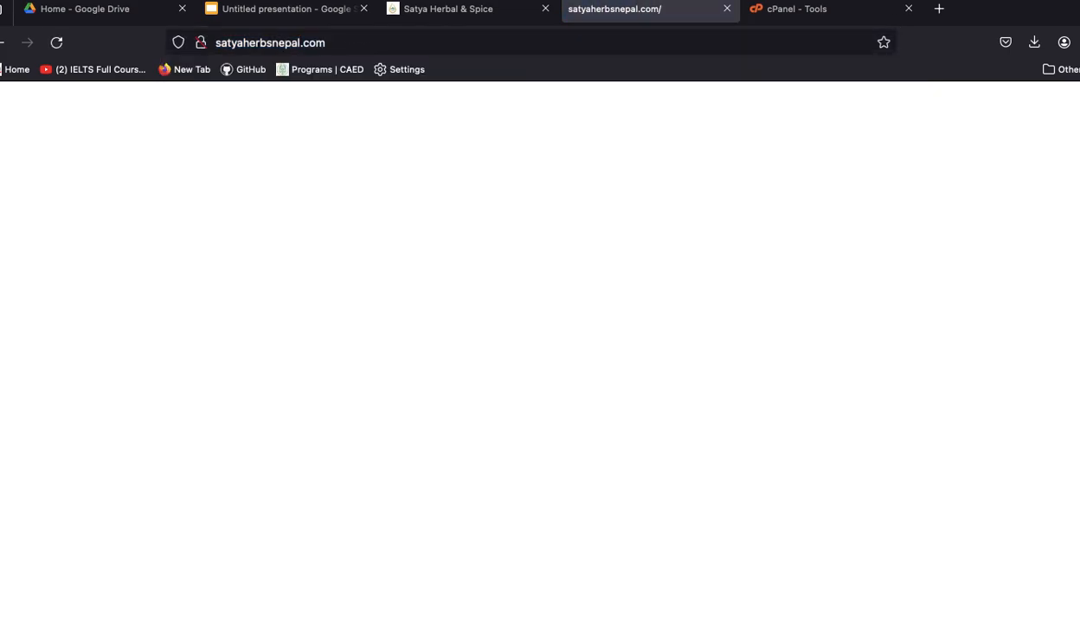
# - Compare the satya.placeforvisit.com address with the satyaherbsnepal.com address
pyautogui.click(465, 12)
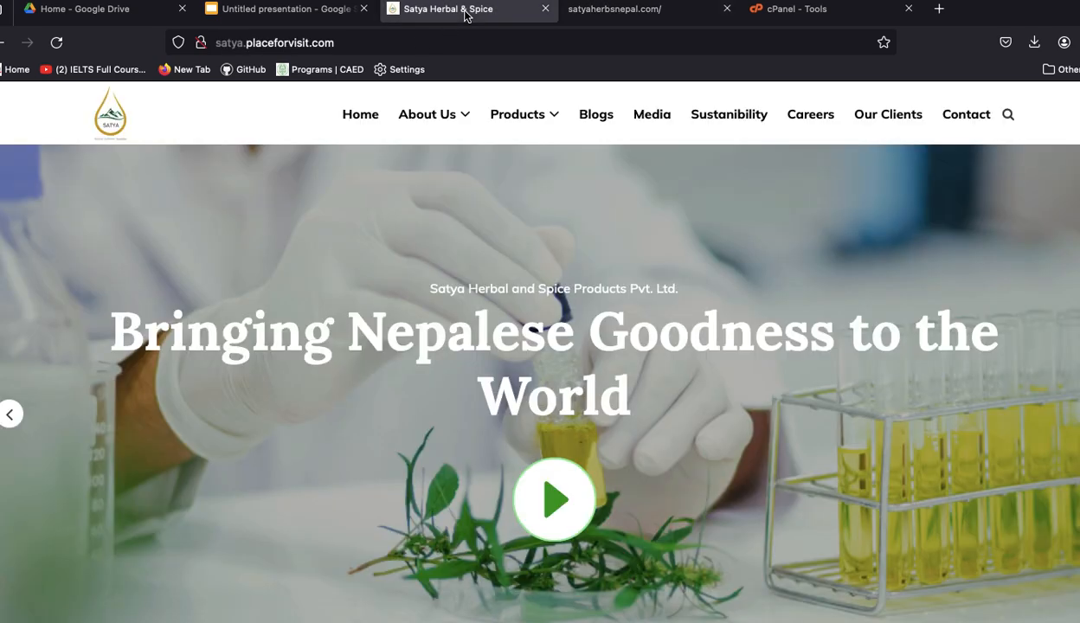
pyautogui.click(422, 42)
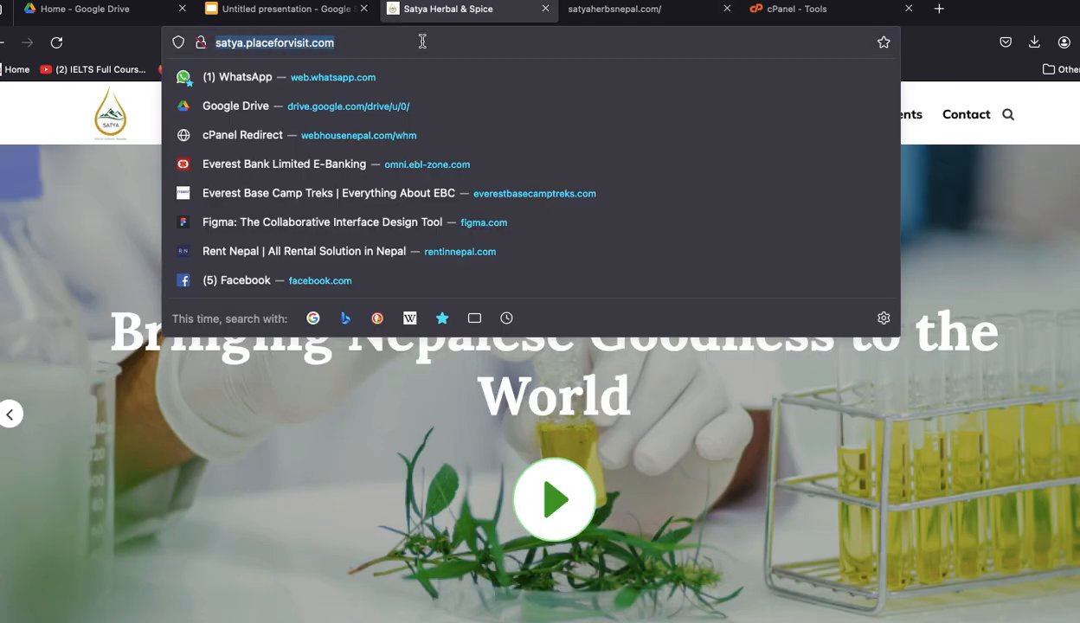
pyautogui.click(569, 16)
pyautogui.doubleClick(469, 33)
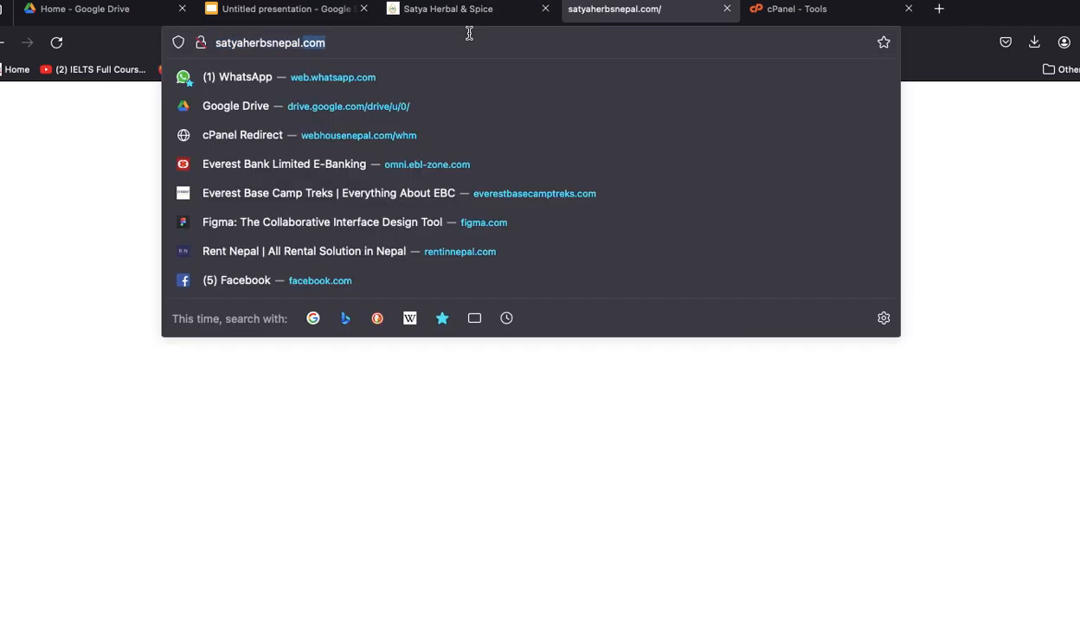
# - In the Untitled presentation, go from the 'You Will Need' slide to the 'You need to shift:' slide
pyautogui.click(314, 12)
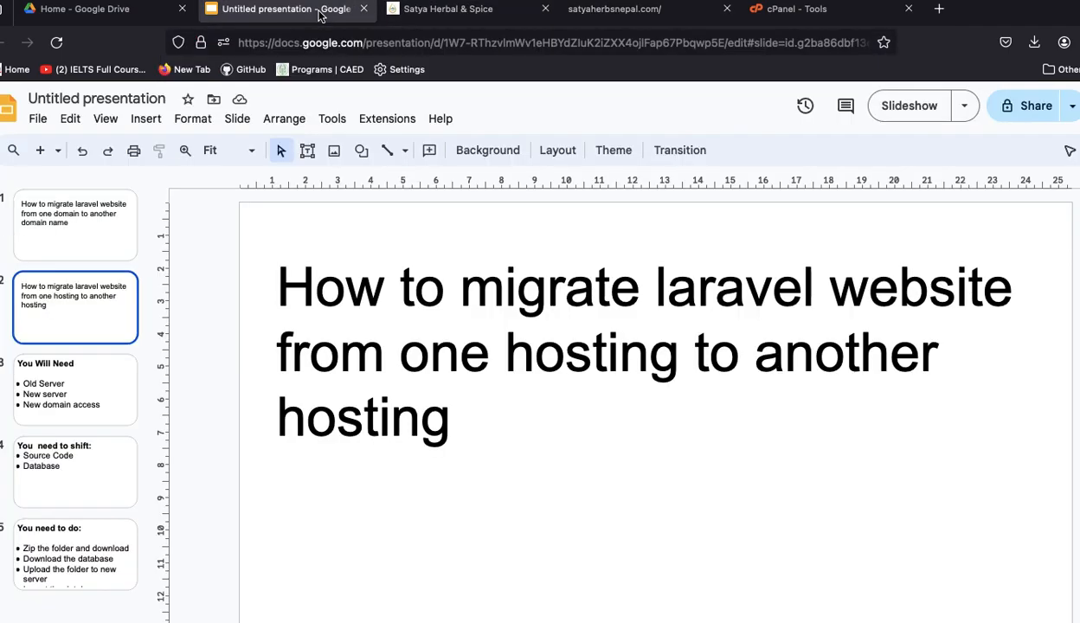
pyautogui.click(85, 395)
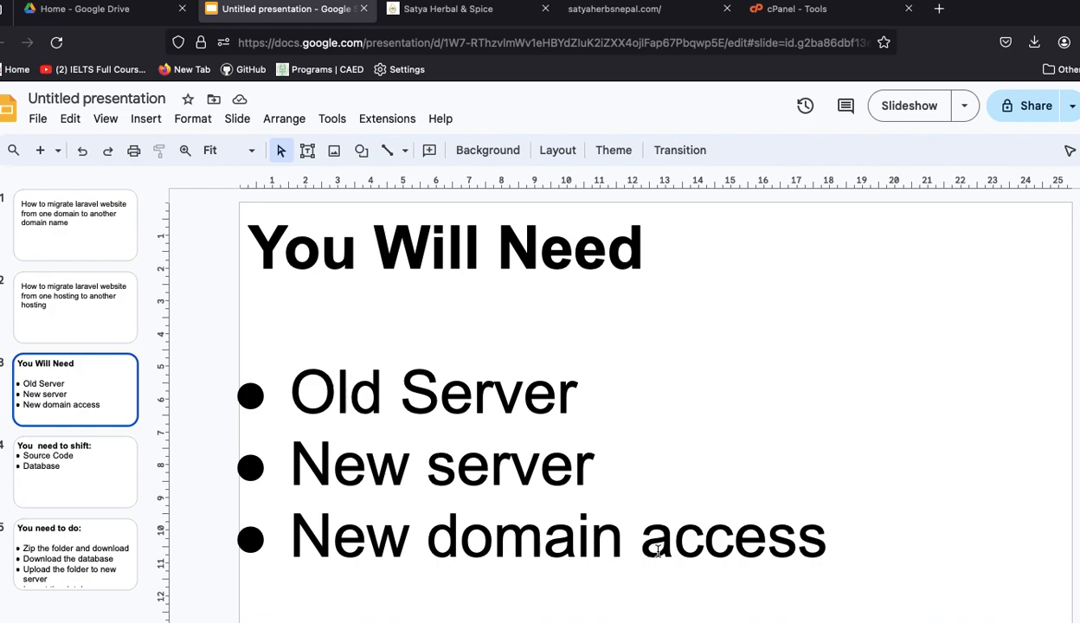
pyautogui.press('Down')
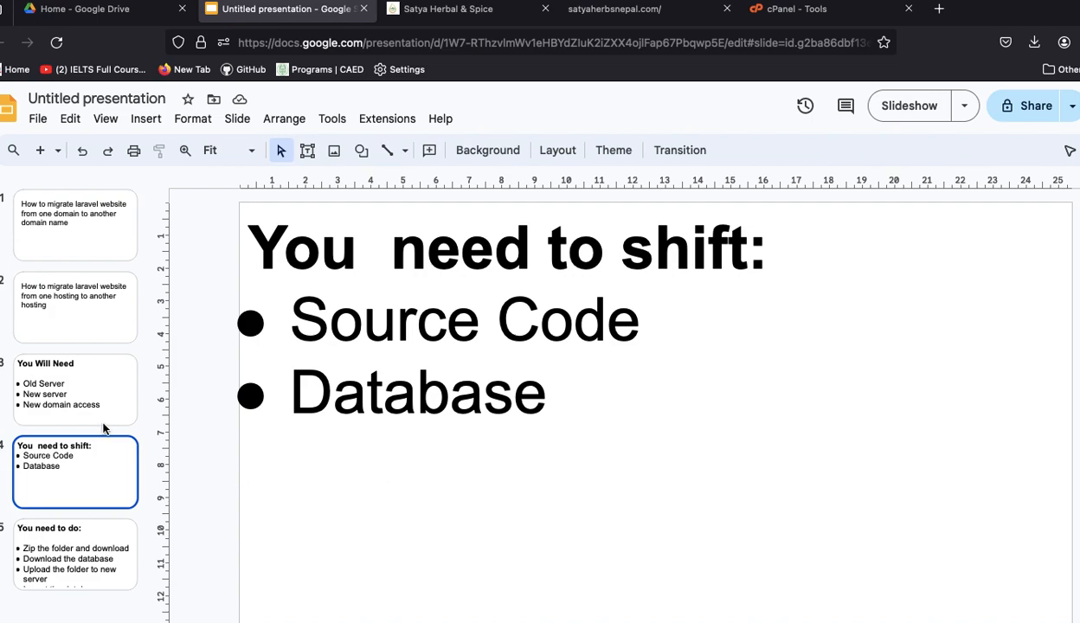
pyautogui.click(91, 401)
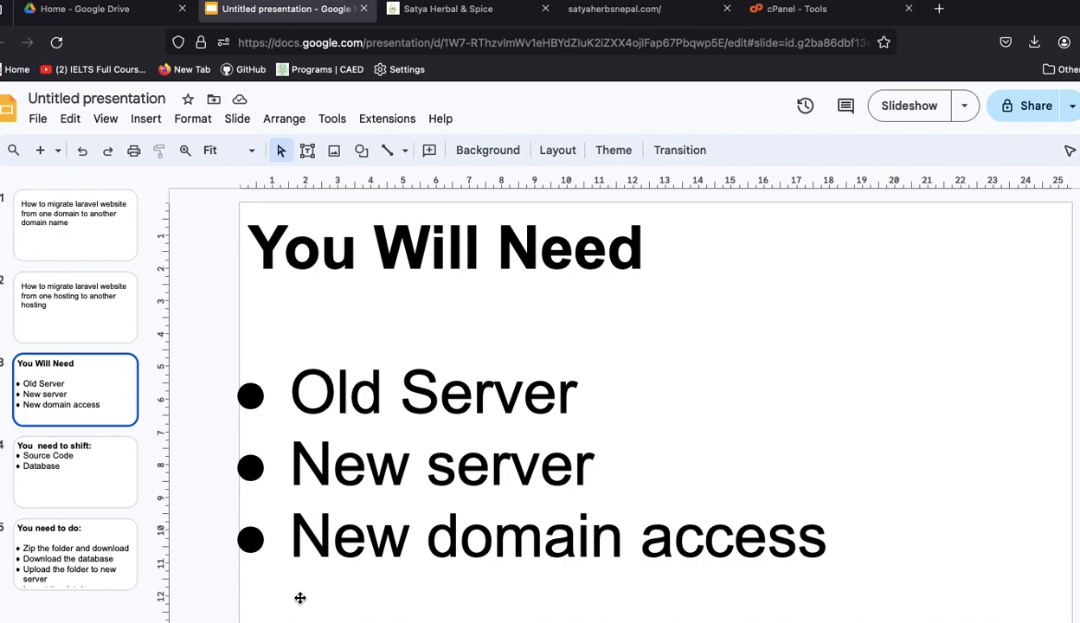
pyautogui.click(102, 501)
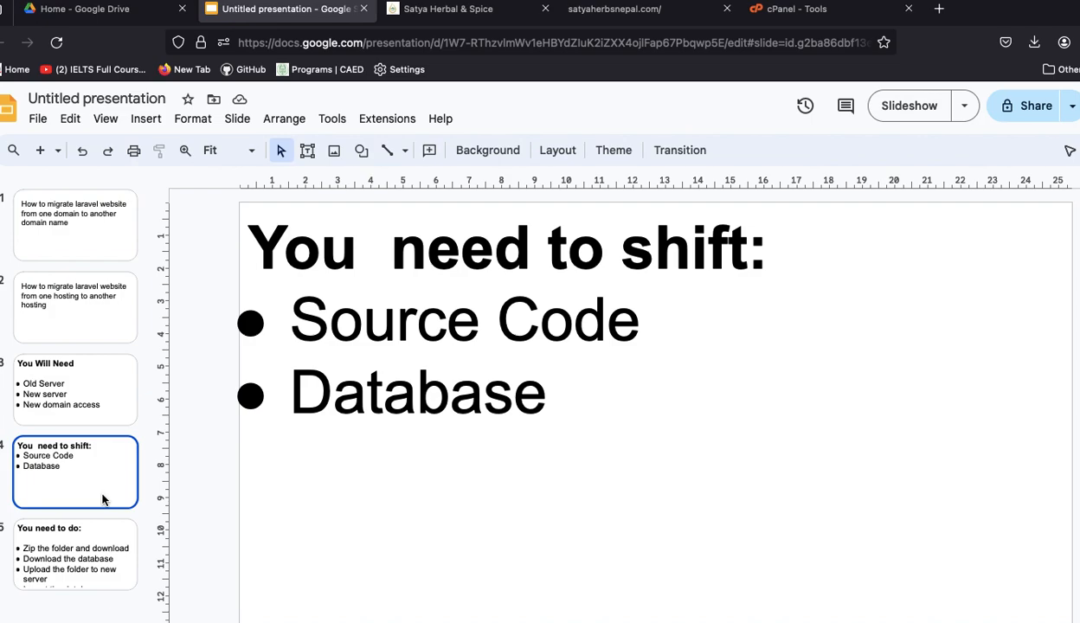
# - Read the 'You need to do:' slide bullets, then return to the Satya Herbal & Spice site's address
pyautogui.click(94, 553)
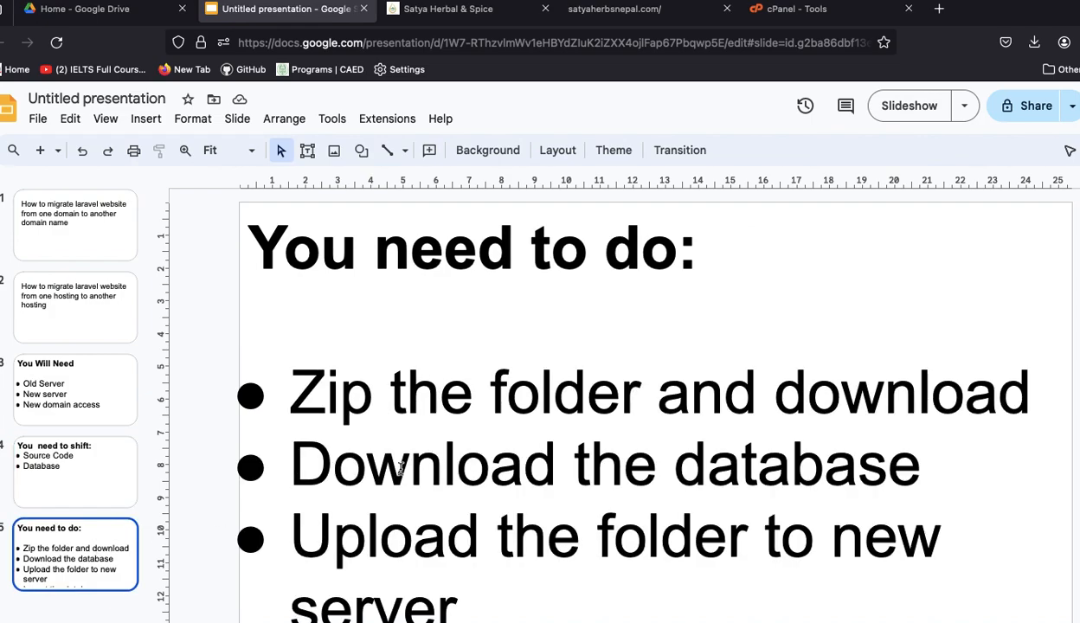
pyautogui.scroll(-5, 400, 468)
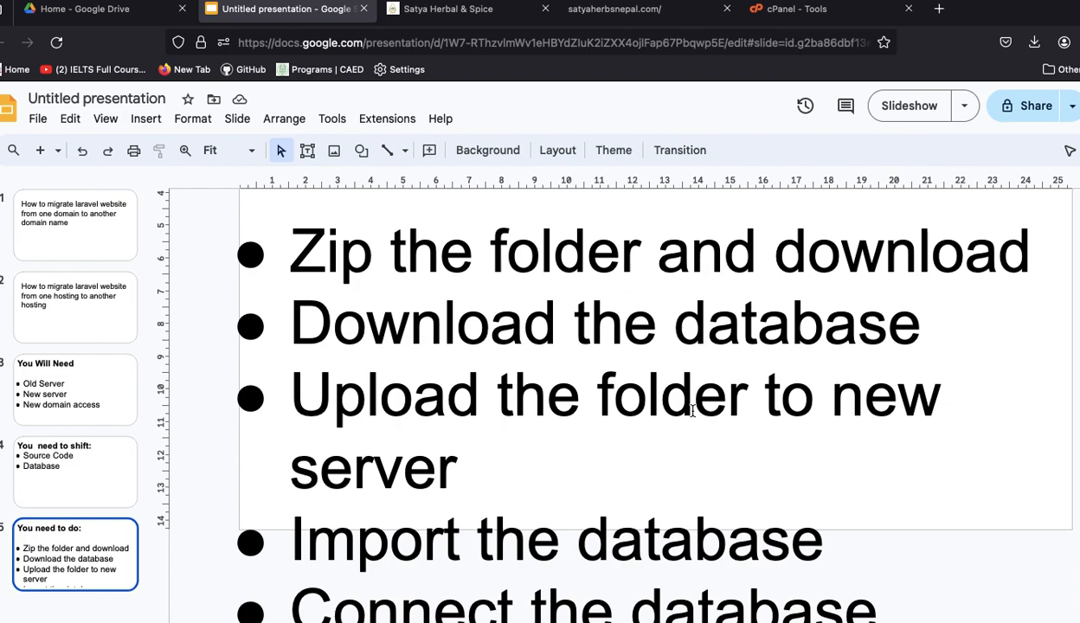
pyautogui.scroll(-2, 670, 449)
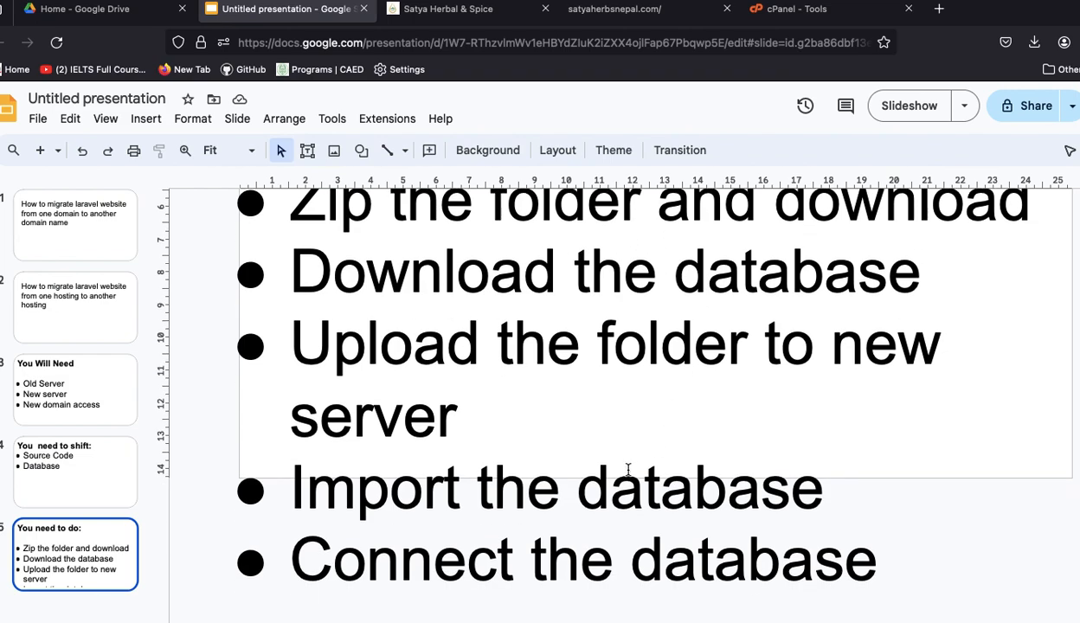
pyautogui.scroll(-1, 741, 498)
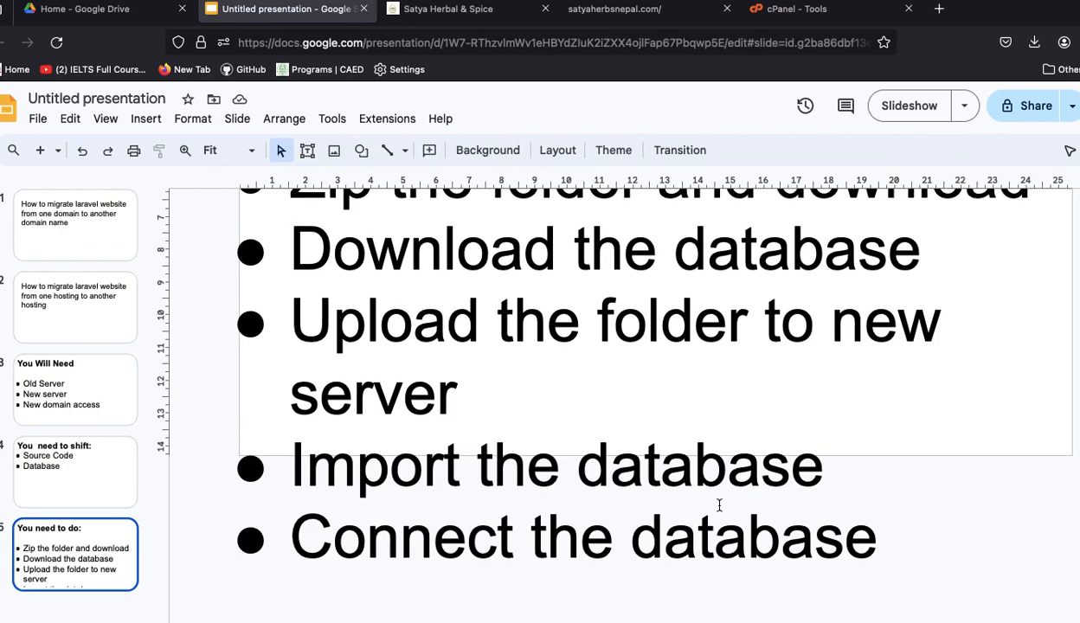
pyautogui.scroll(6, 719, 504)
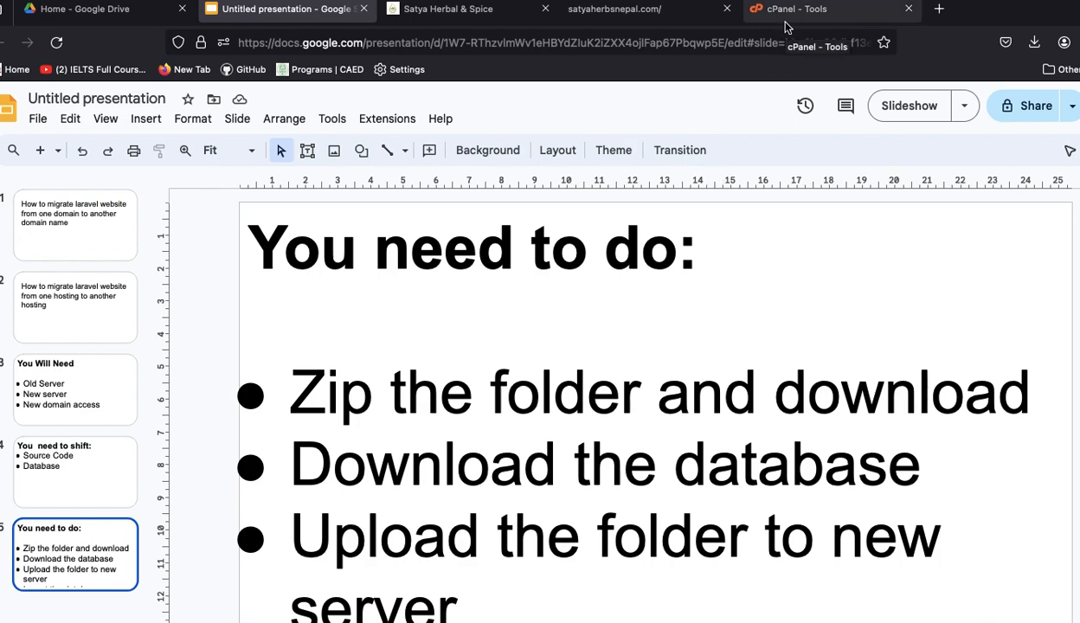
pyautogui.click(455, 17)
pyautogui.click(379, 48)
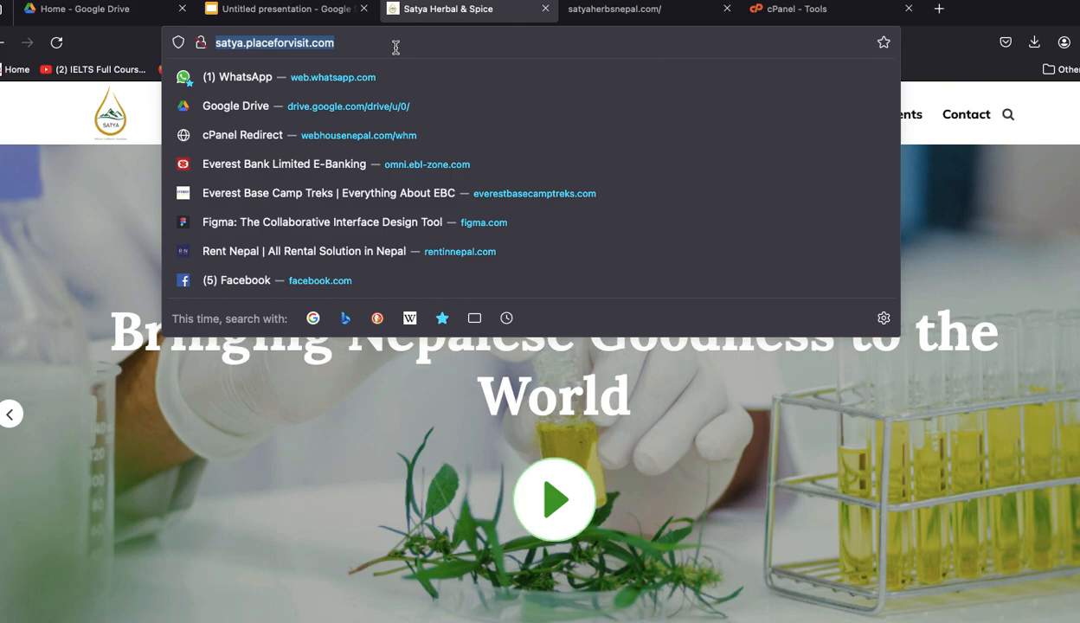
# - Reload cPanel and open File Manager at the satya.placeforvisit.com folder in the home directory
pyautogui.click(789, 17)
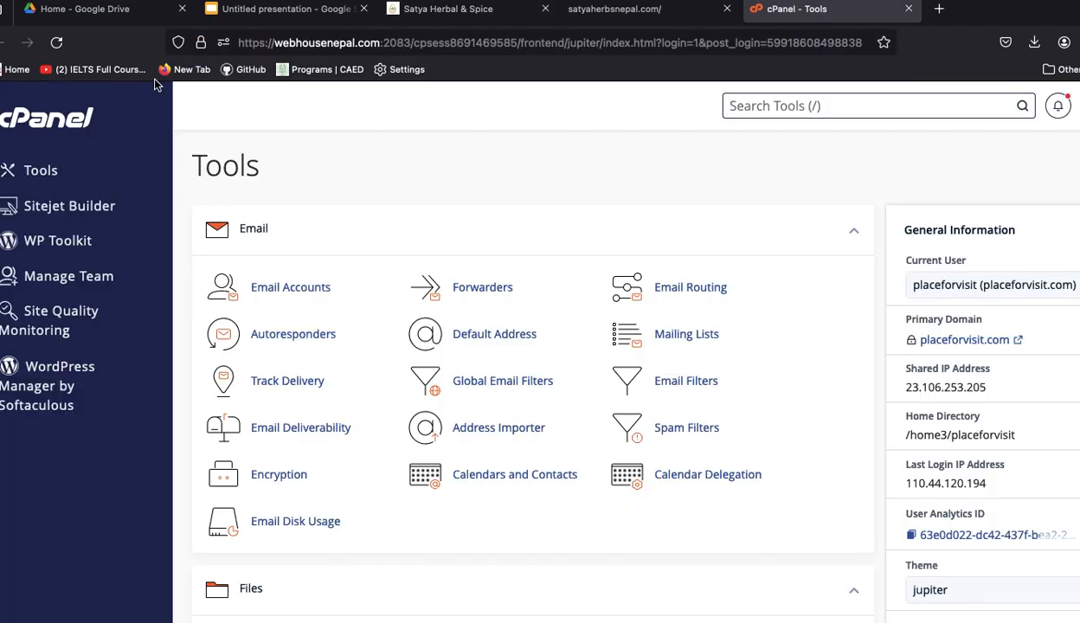
pyautogui.click(57, 43)
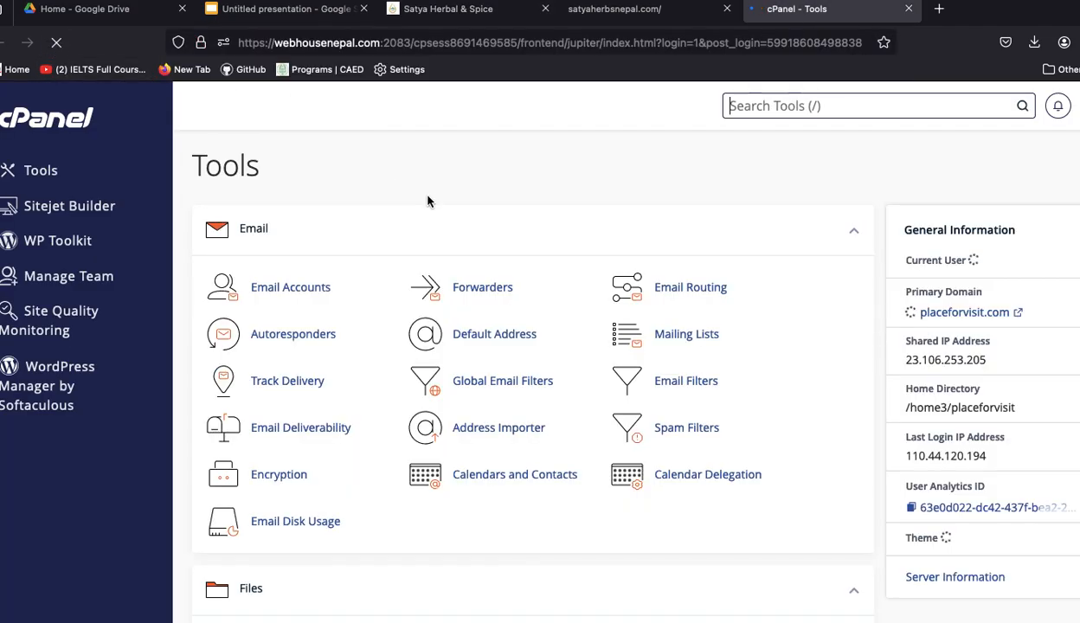
pyautogui.scroll(-3, 527, 313)
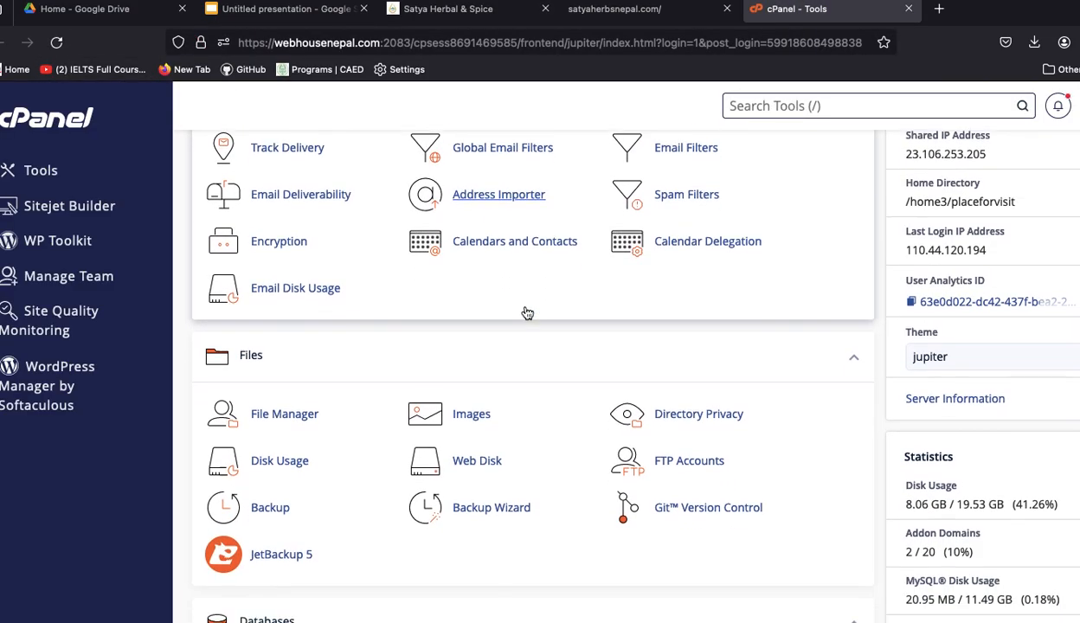
pyautogui.click(286, 379)
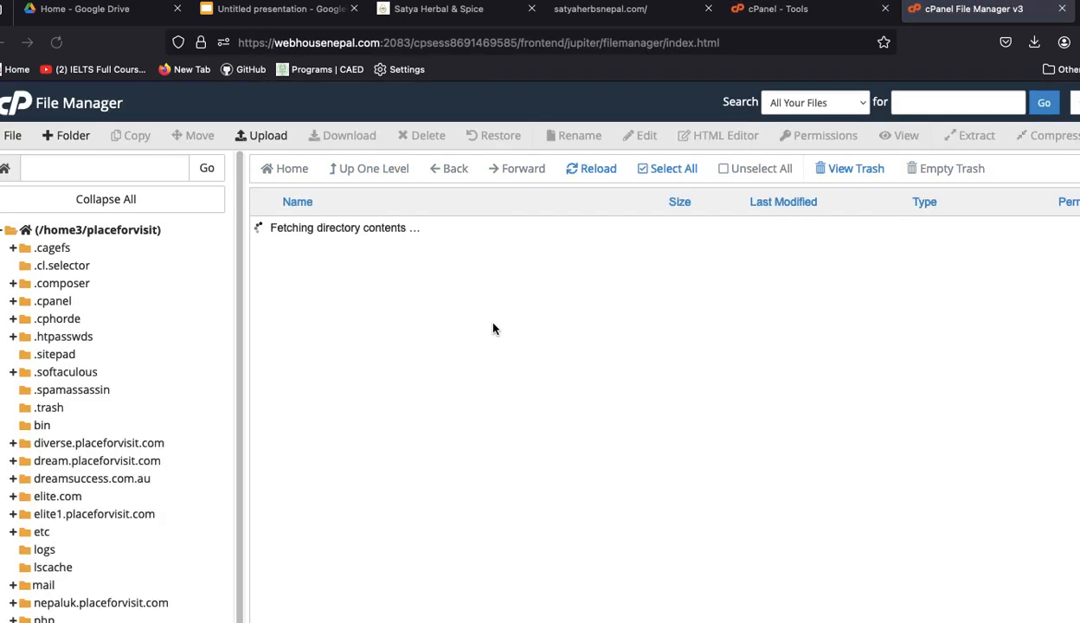
pyautogui.scroll(-10, 493, 329)
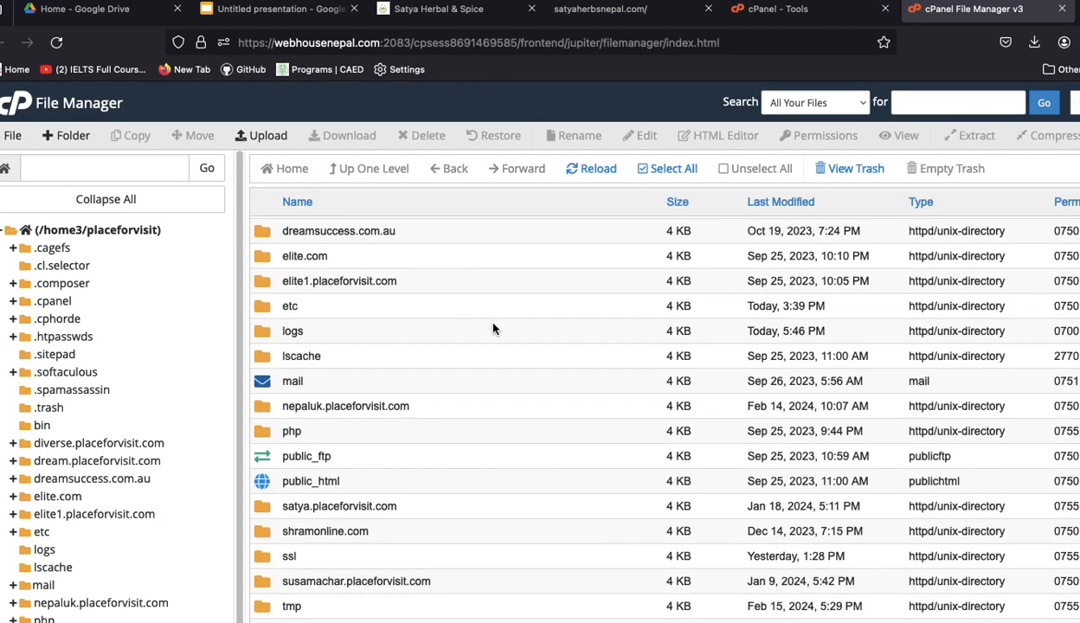
pyautogui.scroll(-5, 494, 329)
pyautogui.scroll(1, 424, 294)
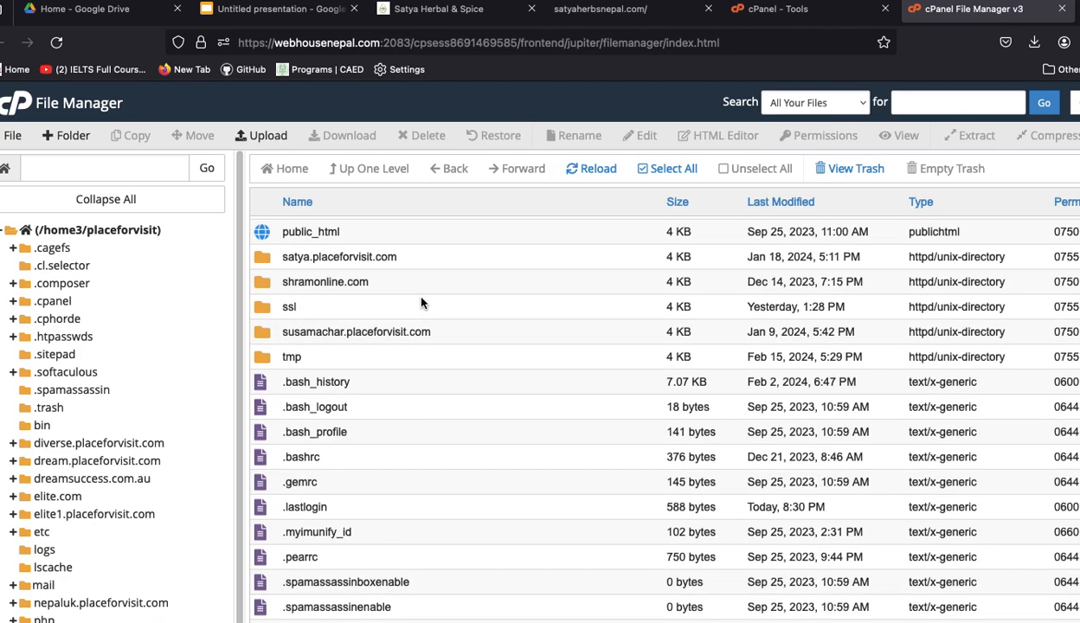
pyautogui.scroll(1, 409, 250)
pyautogui.doubleClick(390, 283)
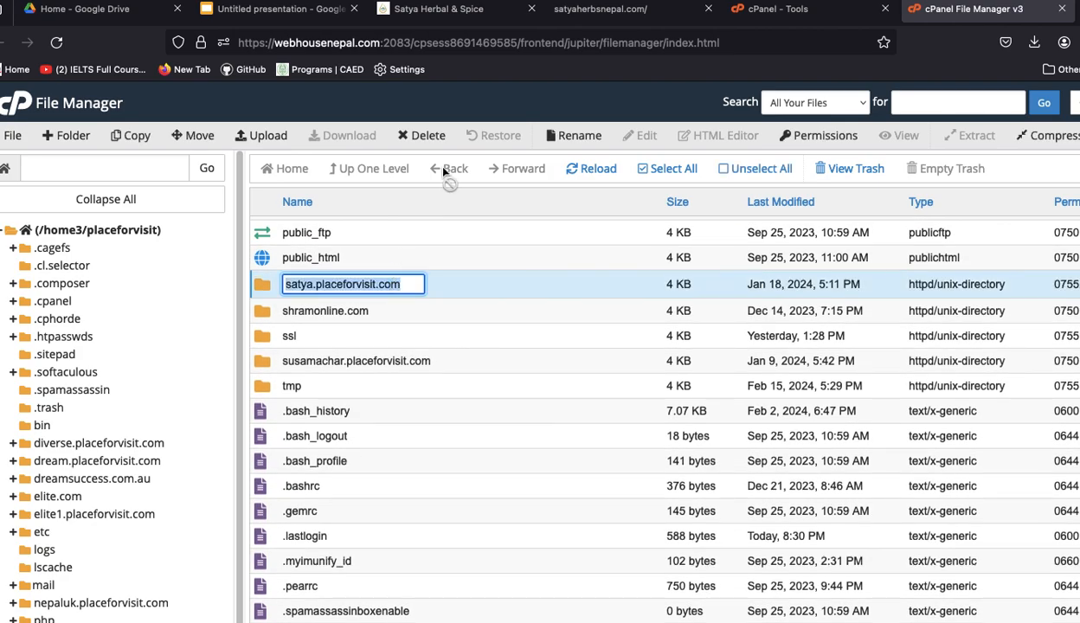
# - Reload the Satya Herbal & Spice site at satya.placeforvisit.com
pyautogui.click(418, 12)
pyautogui.click(366, 41)
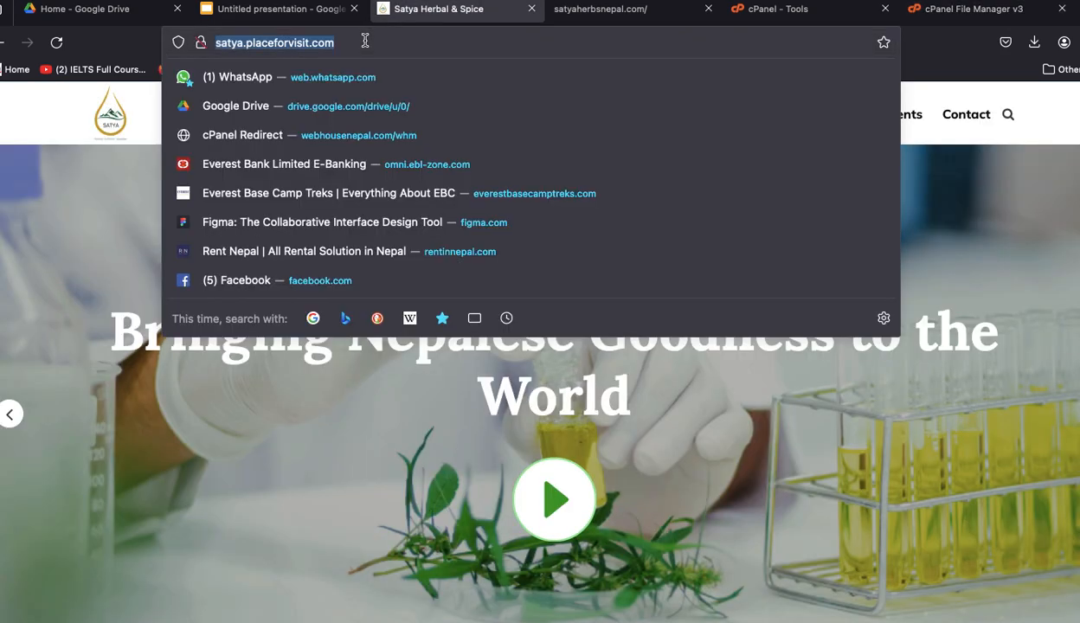
pyautogui.press('Return')
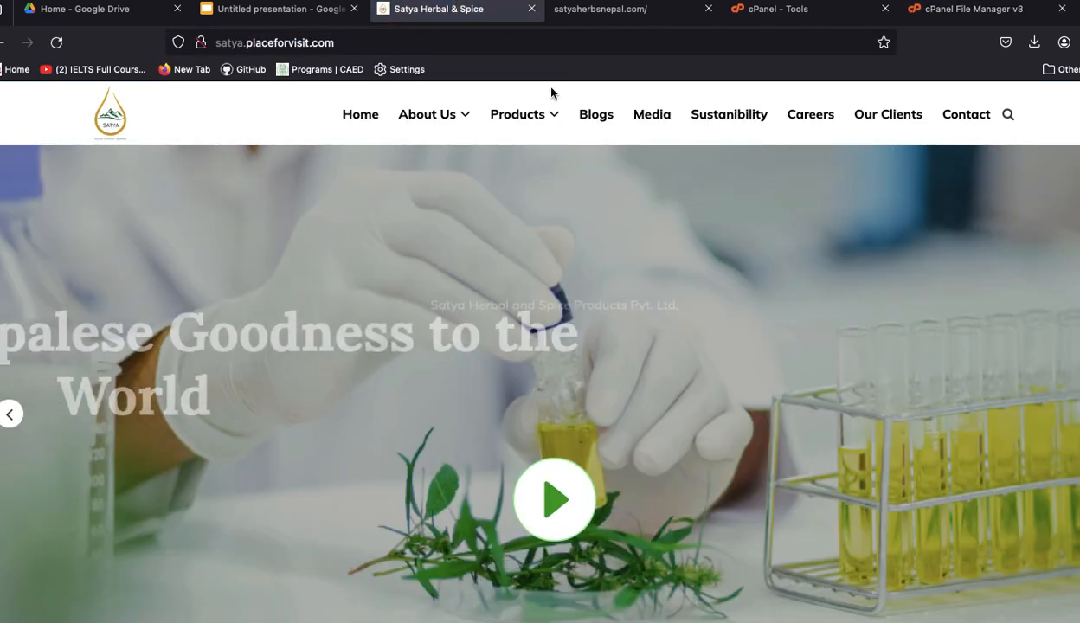
# - Delete satya.placeforvisit.com.zip from the home folder, skipping the trash
pyautogui.click(951, 17)
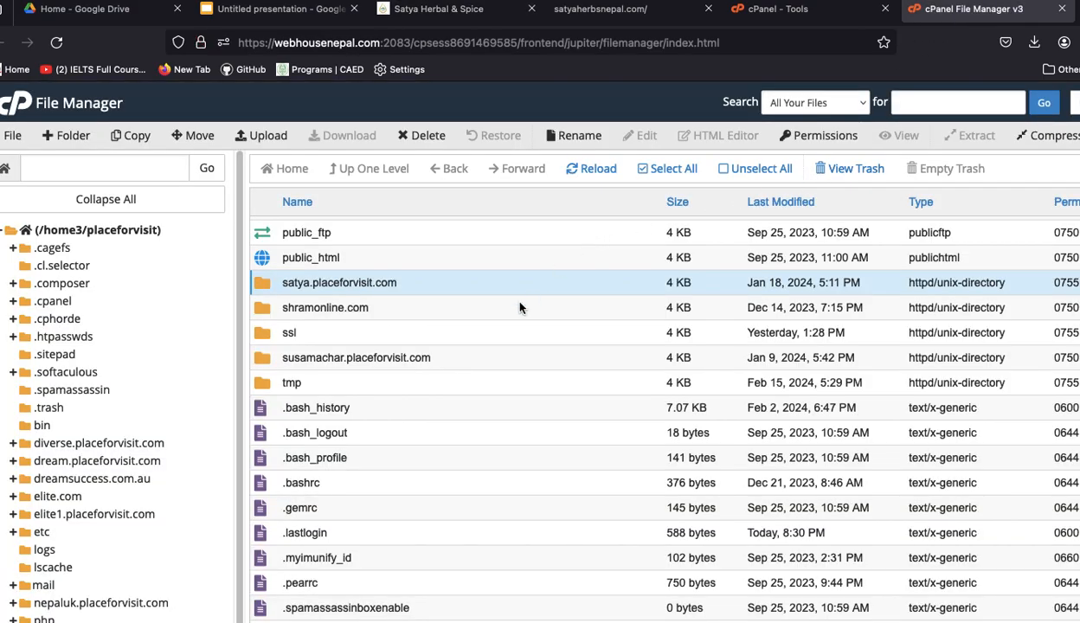
pyautogui.click(488, 281)
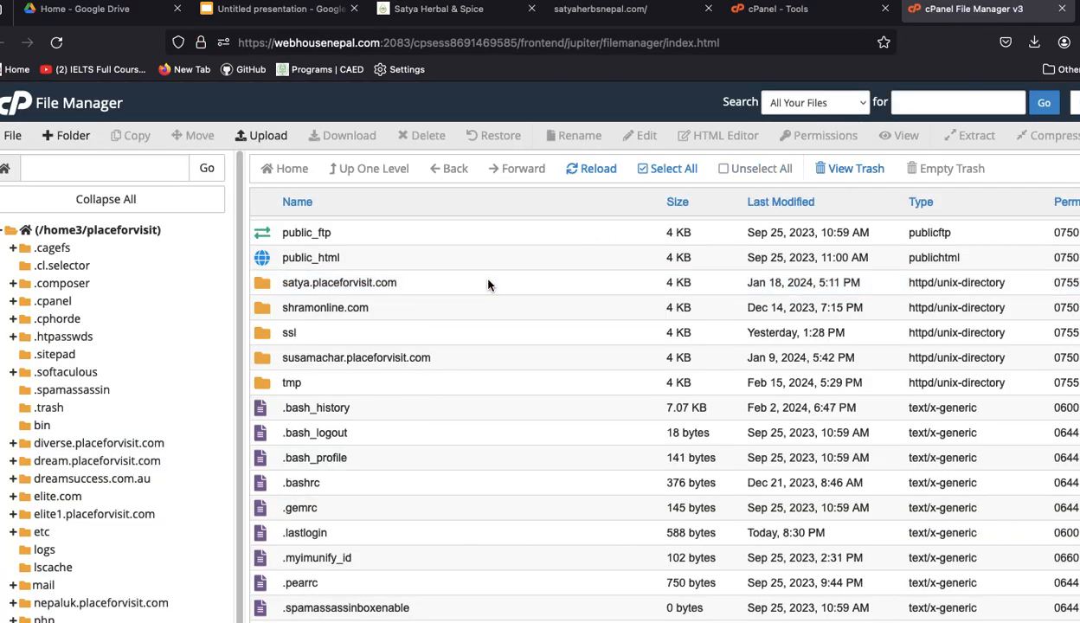
pyautogui.click(488, 283)
pyautogui.scroll(-2, 488, 285)
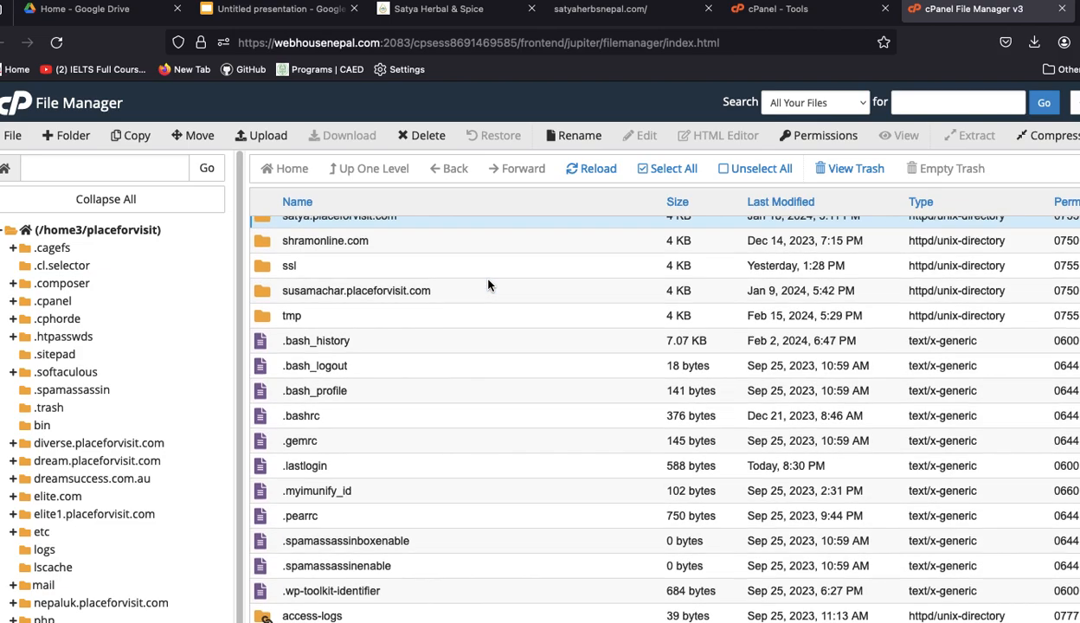
pyautogui.click(416, 621)
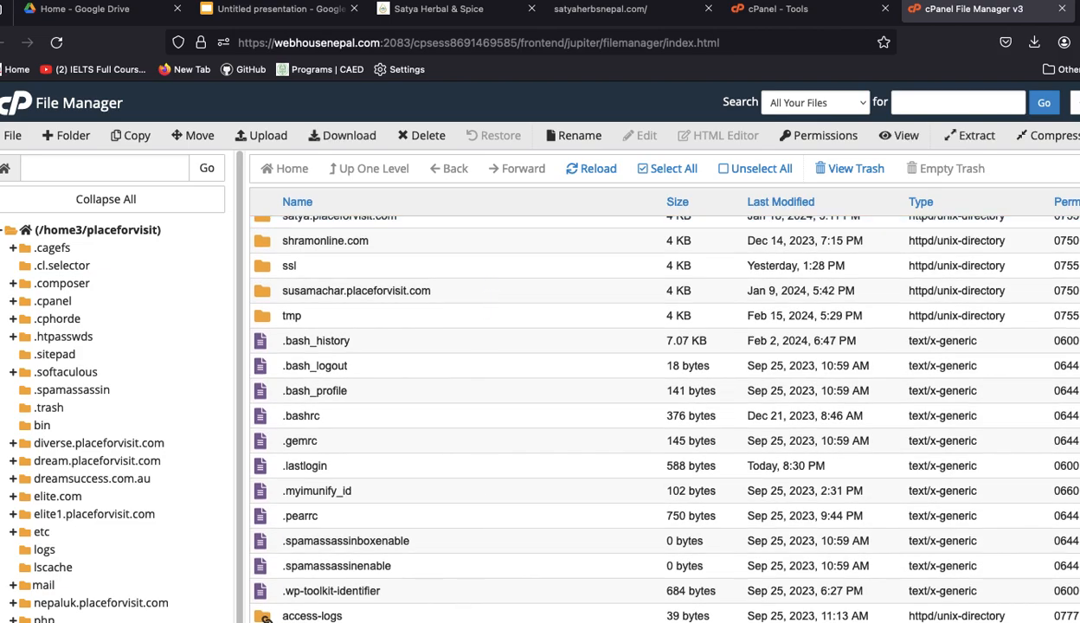
pyautogui.rightClick(465, 620)
pyautogui.click(512, 622)
pyautogui.click(514, 407)
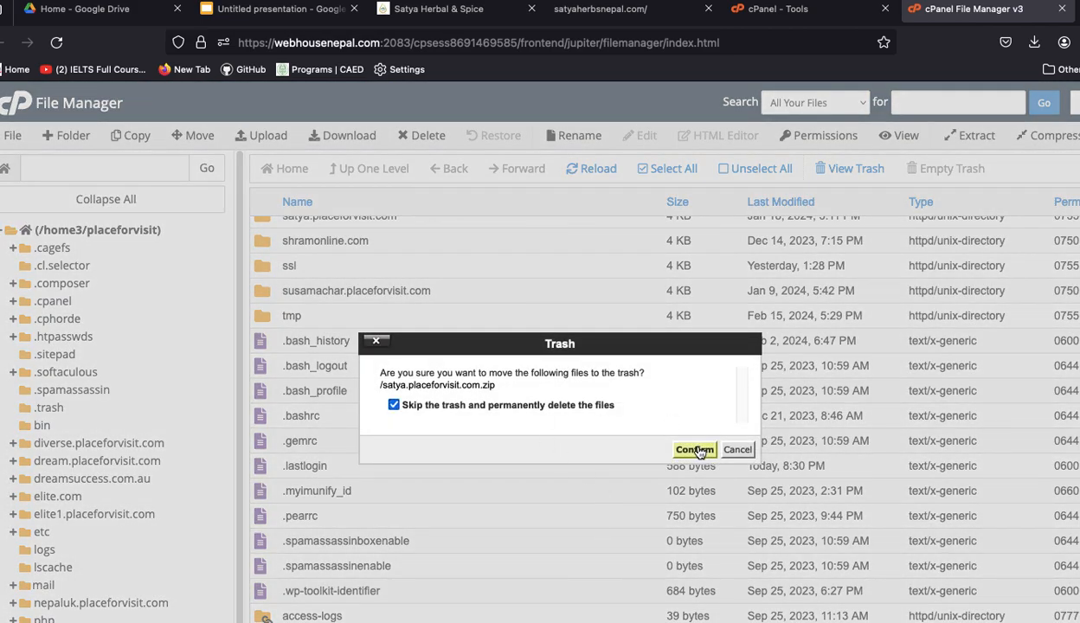
pyautogui.click(695, 450)
pyautogui.scroll(7, 472, 355)
pyautogui.scroll(-3, 471, 355)
pyautogui.scroll(-3, 471, 354)
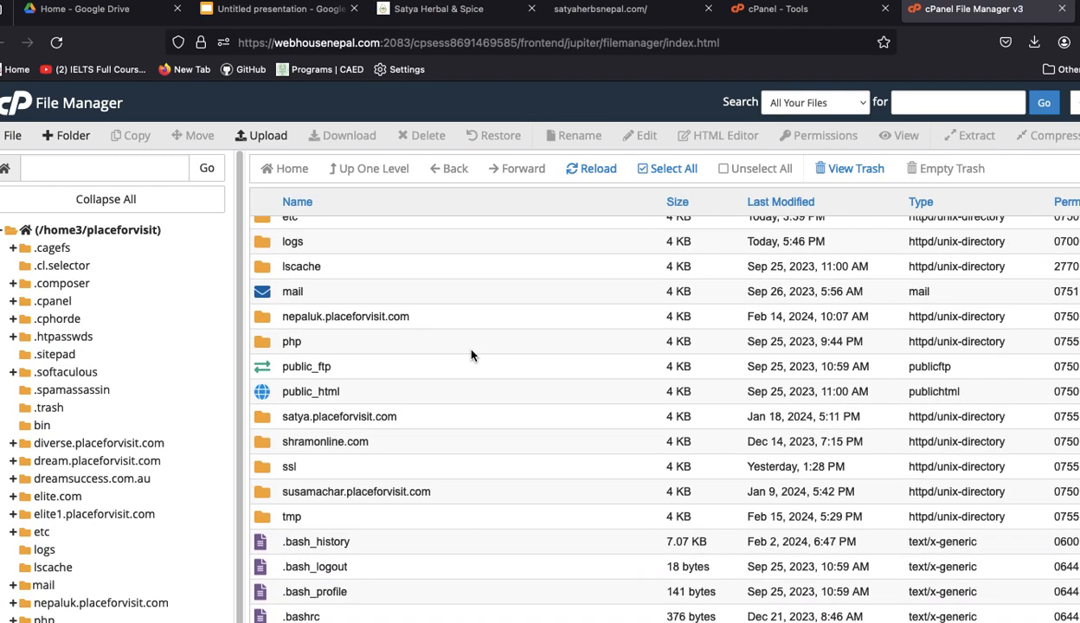
# - Choose Compress from the satya.placeforvisit.com folder's context menu
pyautogui.click(372, 395)
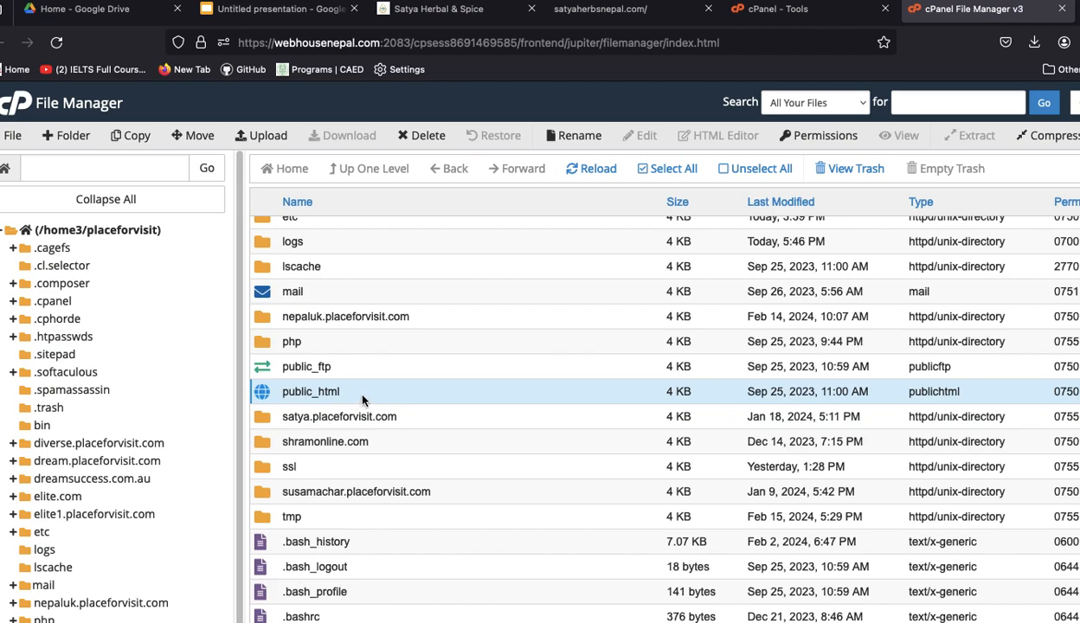
pyautogui.click(422, 423)
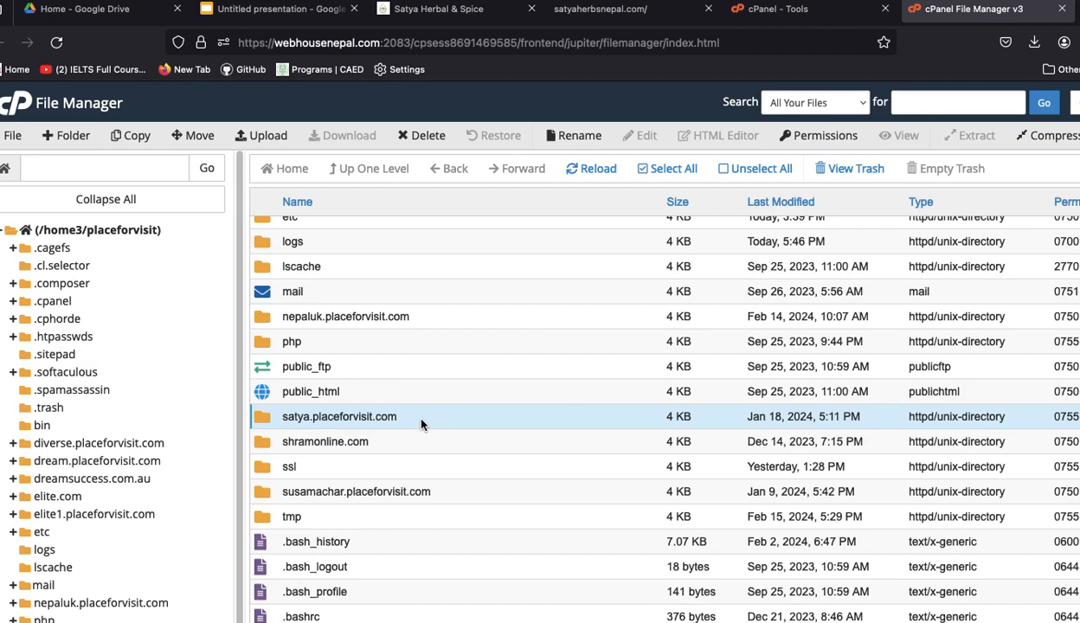
pyautogui.rightClick(441, 421)
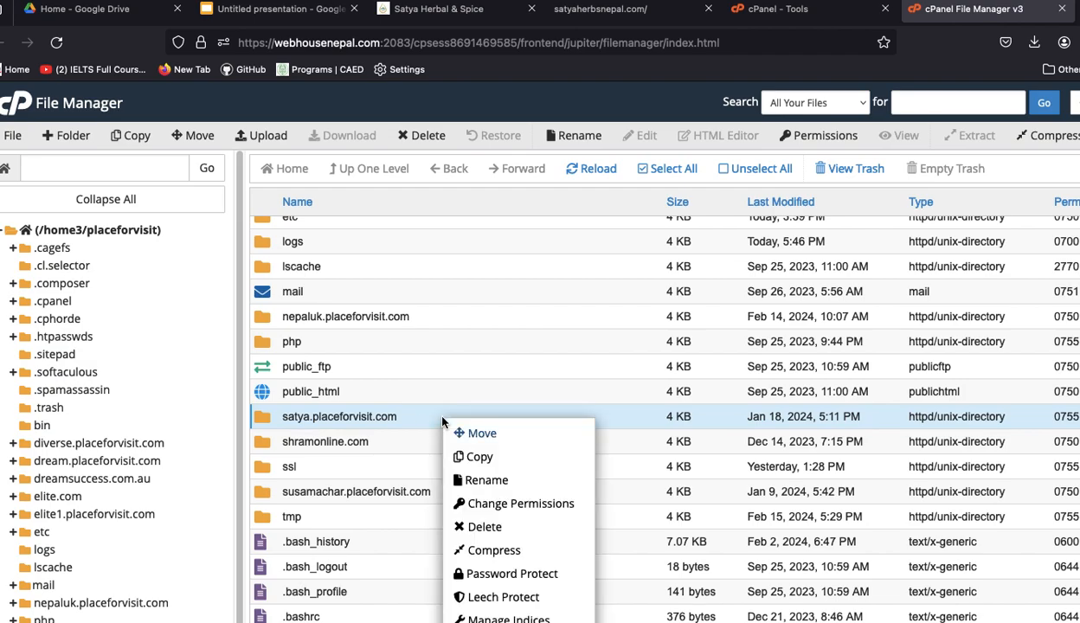
pyautogui.click(486, 551)
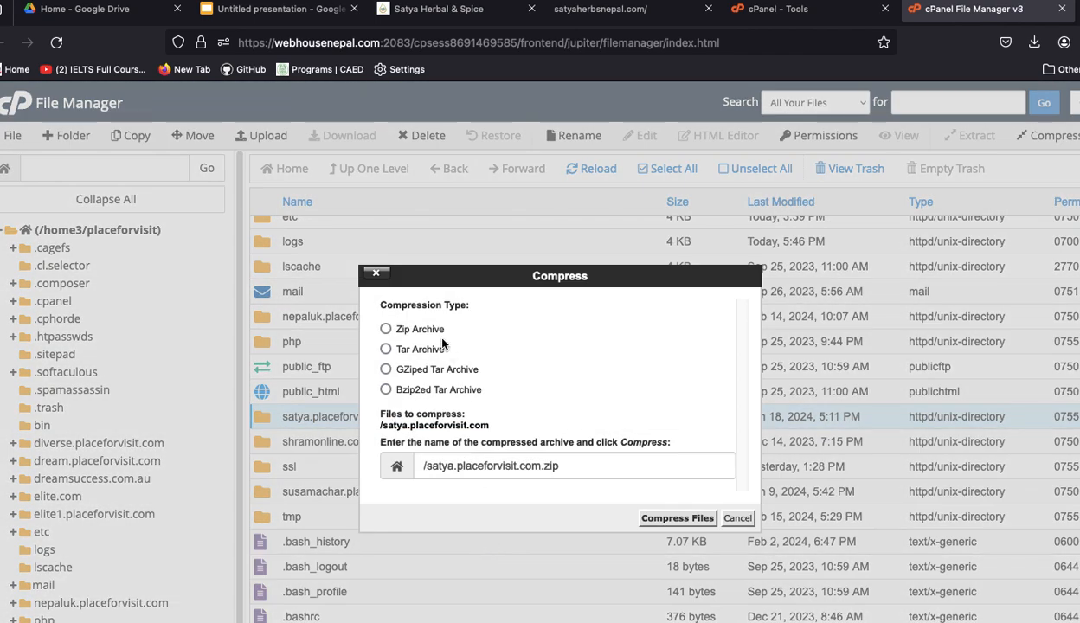
# - Compress the folder as a Zip Archive to /satya.placeforvisit.com.zip and close the results
pyautogui.click(678, 517)
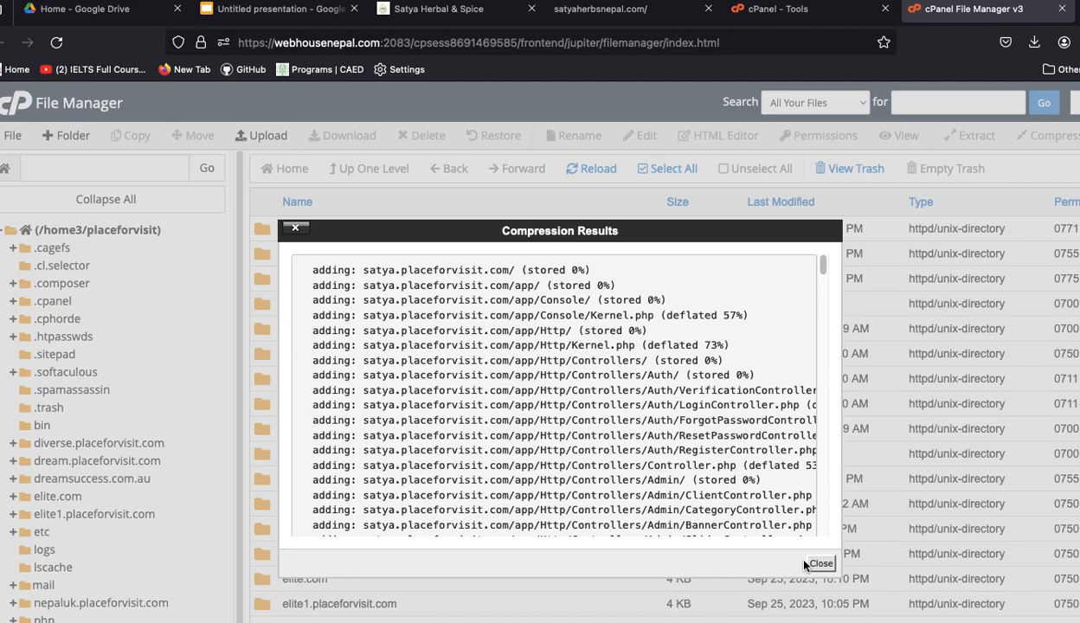
pyautogui.click(819, 564)
pyautogui.scroll(-5, 637, 502)
pyautogui.scroll(-5, 637, 506)
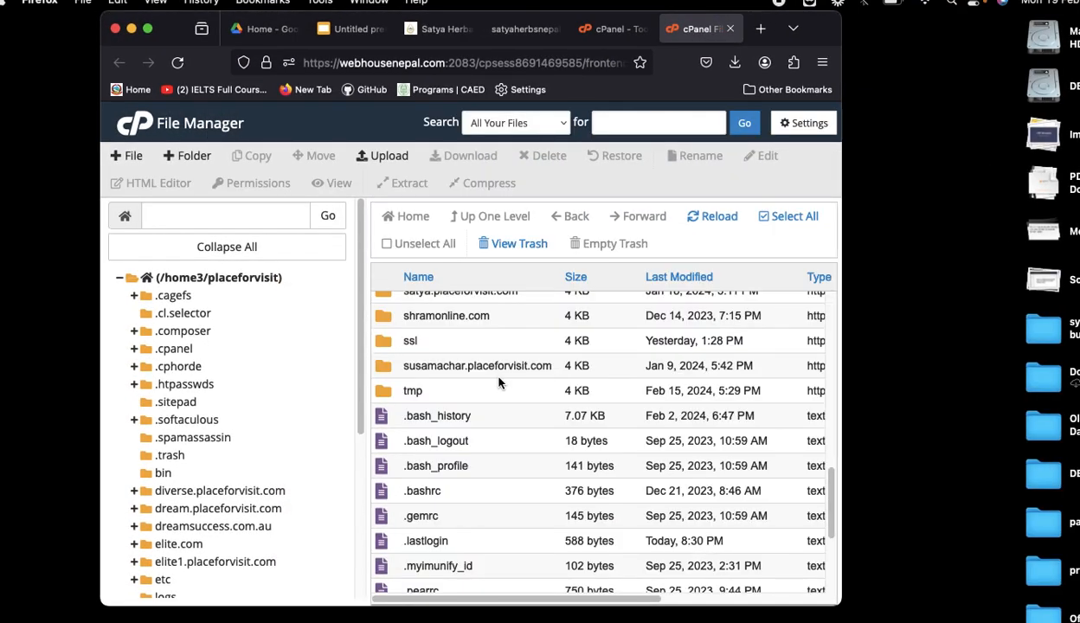
# - Widen the window and select the 1.34 GB satya.placeforvisit.com.zip at the bottom of the list
pyautogui.scroll(-3, 493, 376)
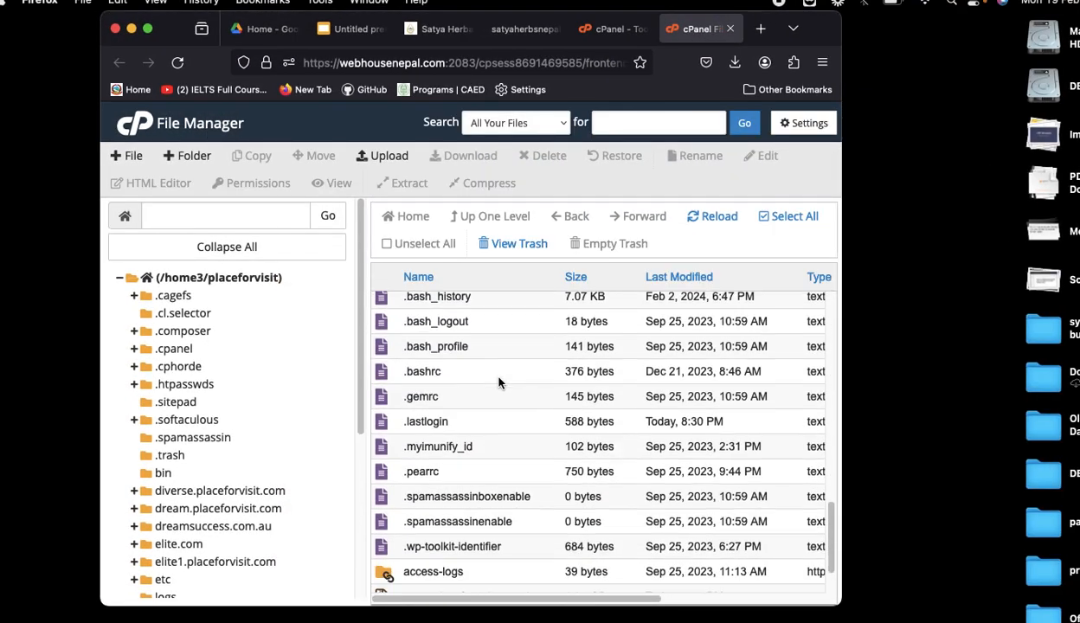
pyautogui.moveTo(848, 433); pyautogui.dragTo(1063, 415)
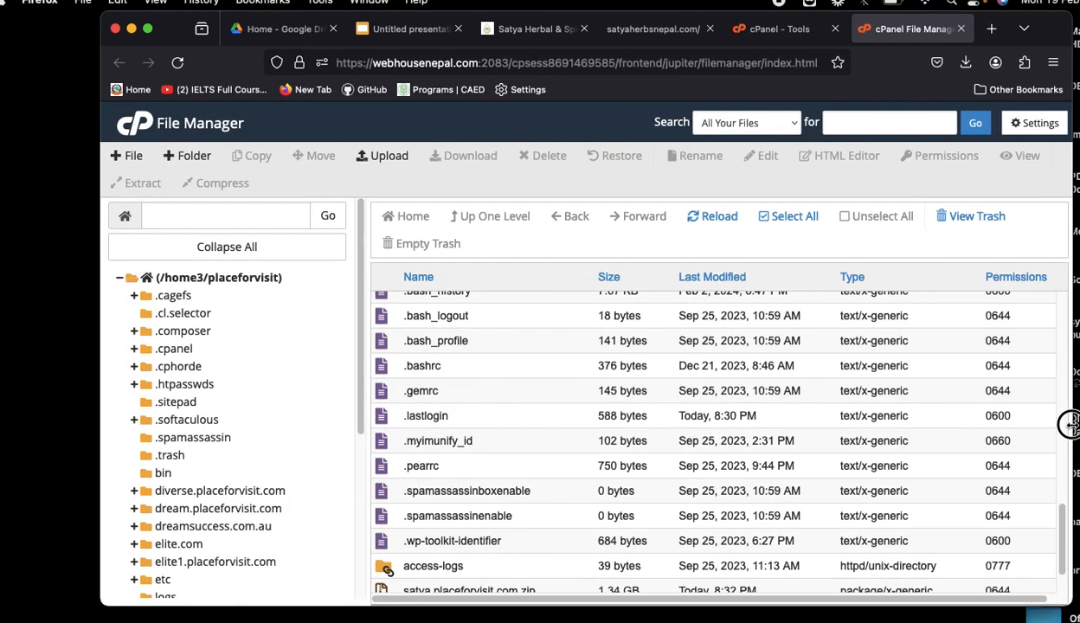
pyautogui.scroll(-2, 745, 422)
pyautogui.scroll(-1, 744, 422)
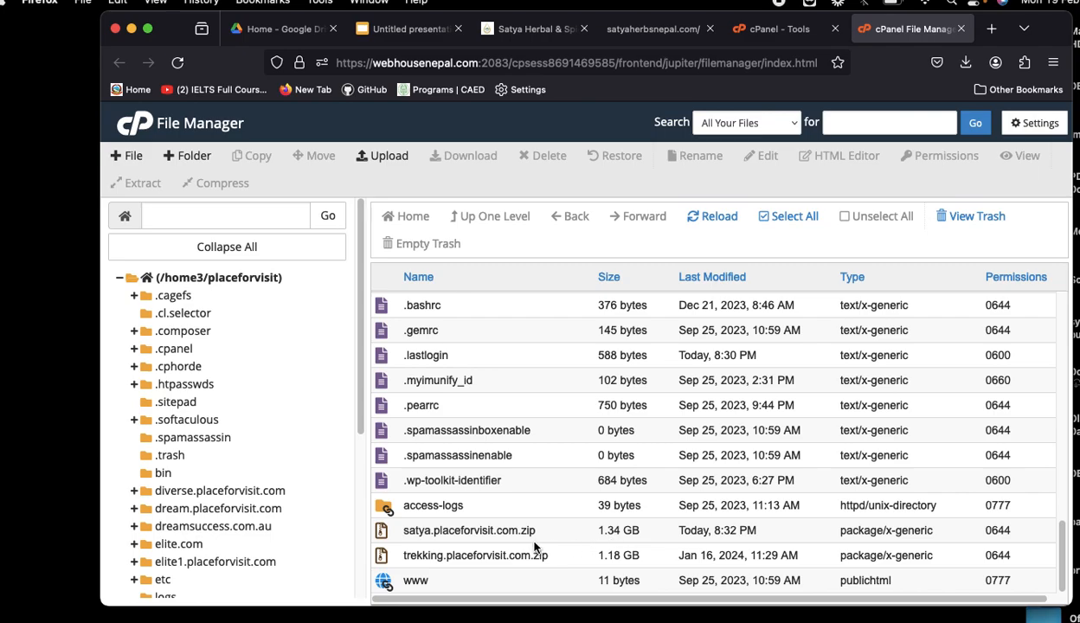
pyautogui.click(569, 531)
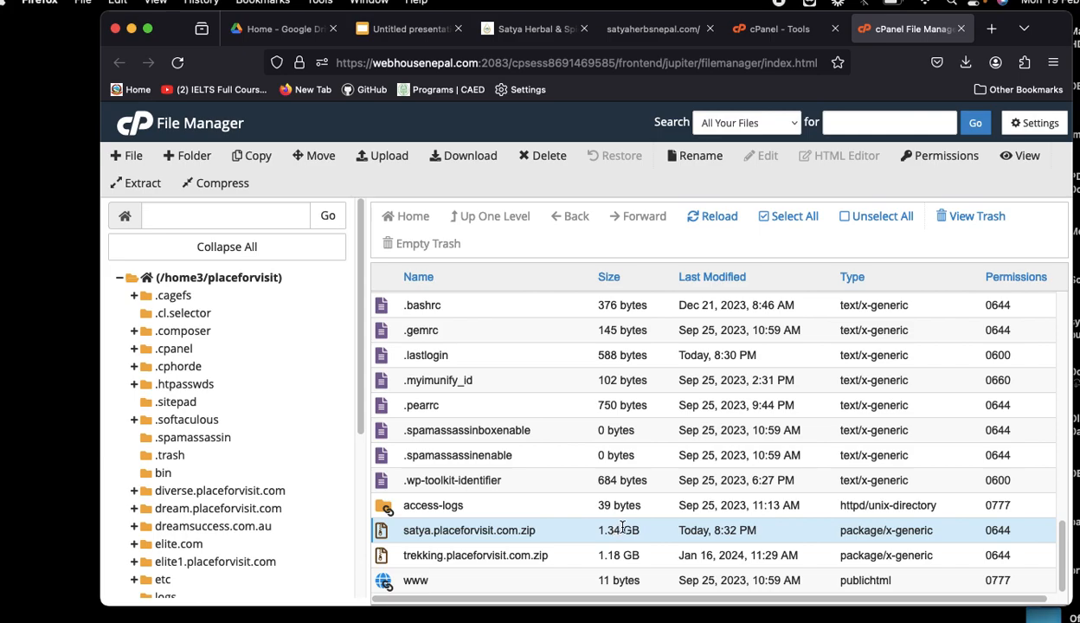
# - Download satya.placeforvisit.com.zip to the computer and return to the Untitled presentation
pyautogui.rightClick(571, 536)
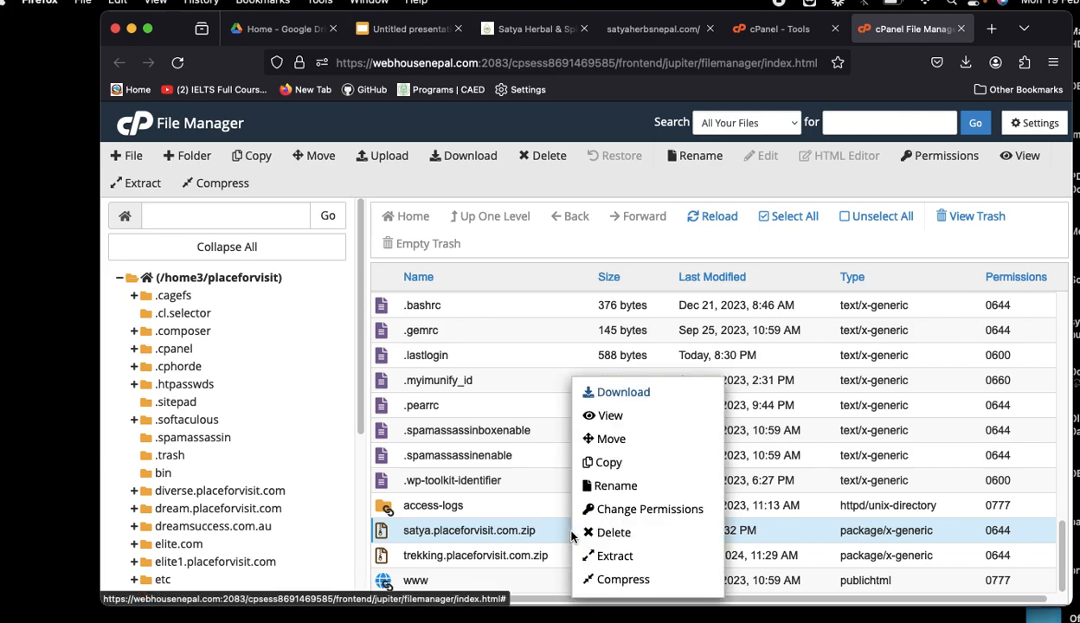
pyautogui.click(628, 397)
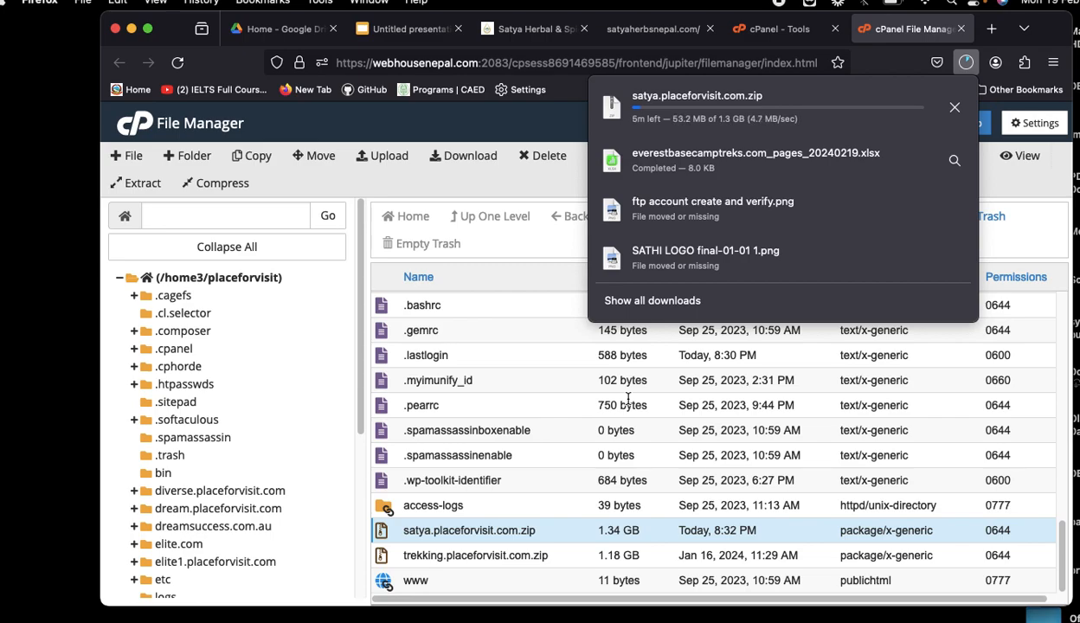
pyautogui.click(385, 30)
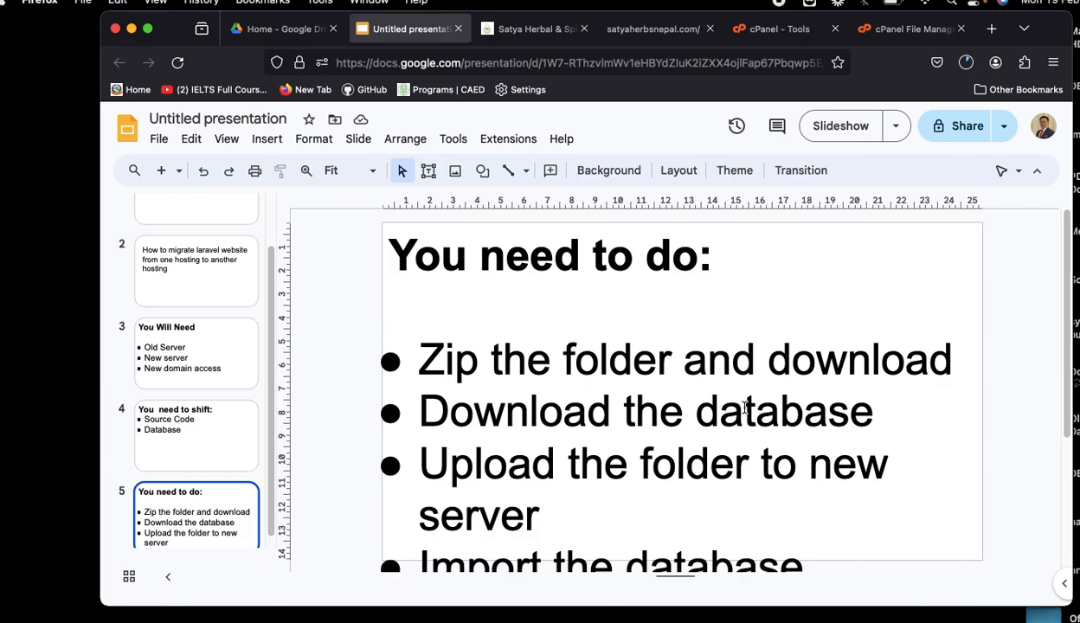
# - Make the browser window full screen and switch back to the cPanel File Manager
pyautogui.click(148, 29)
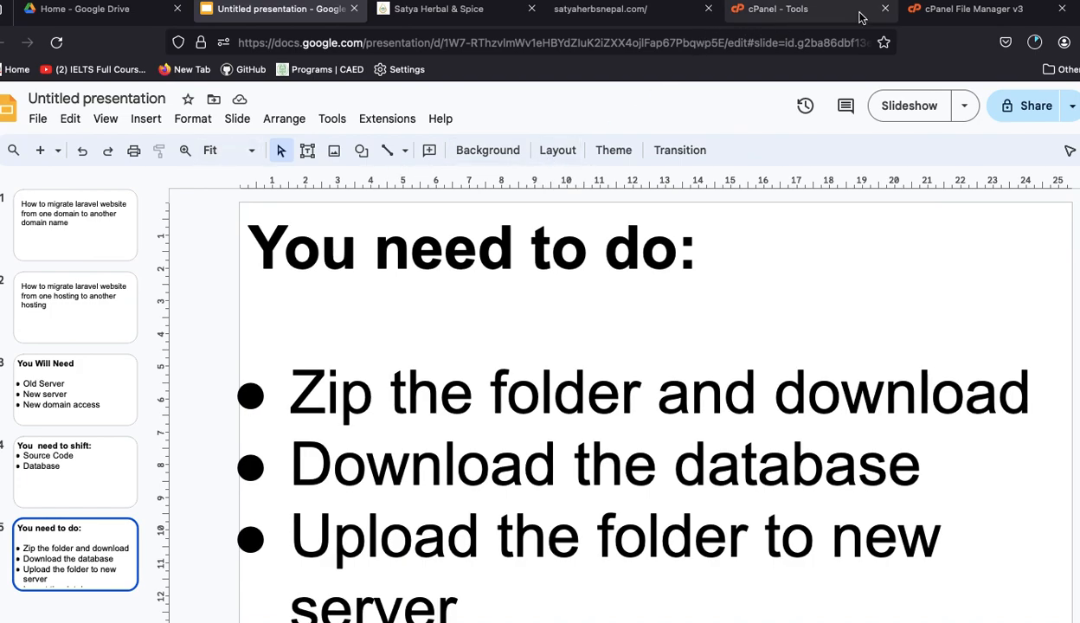
pyautogui.click(942, 11)
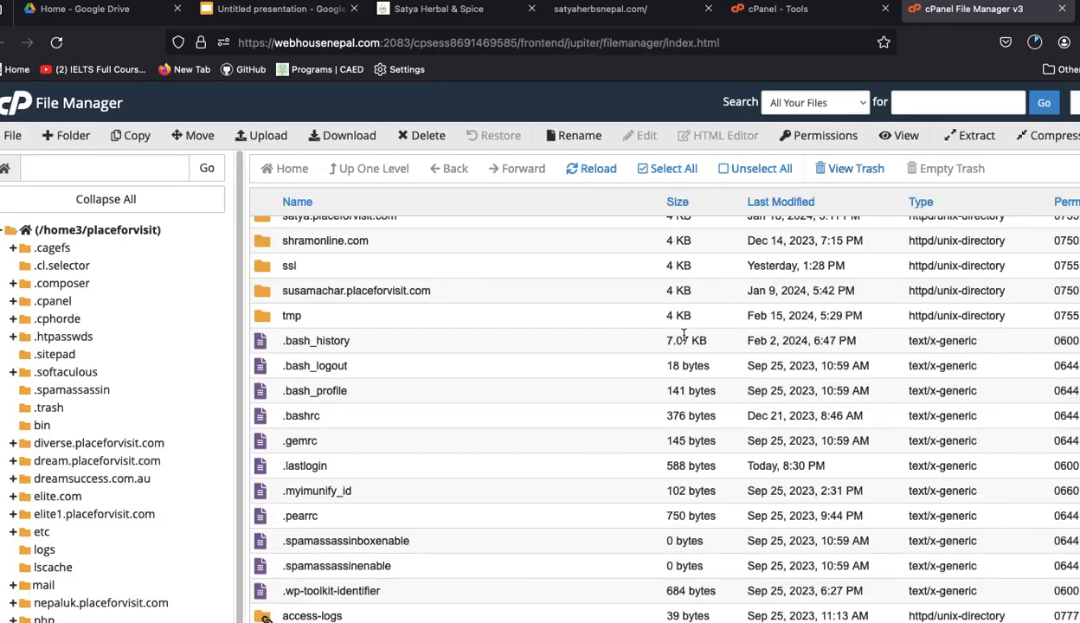
# - Enter the satya.placeforvisit.com folder and open its .env file in the text editor
pyautogui.scroll(3, 683, 335)
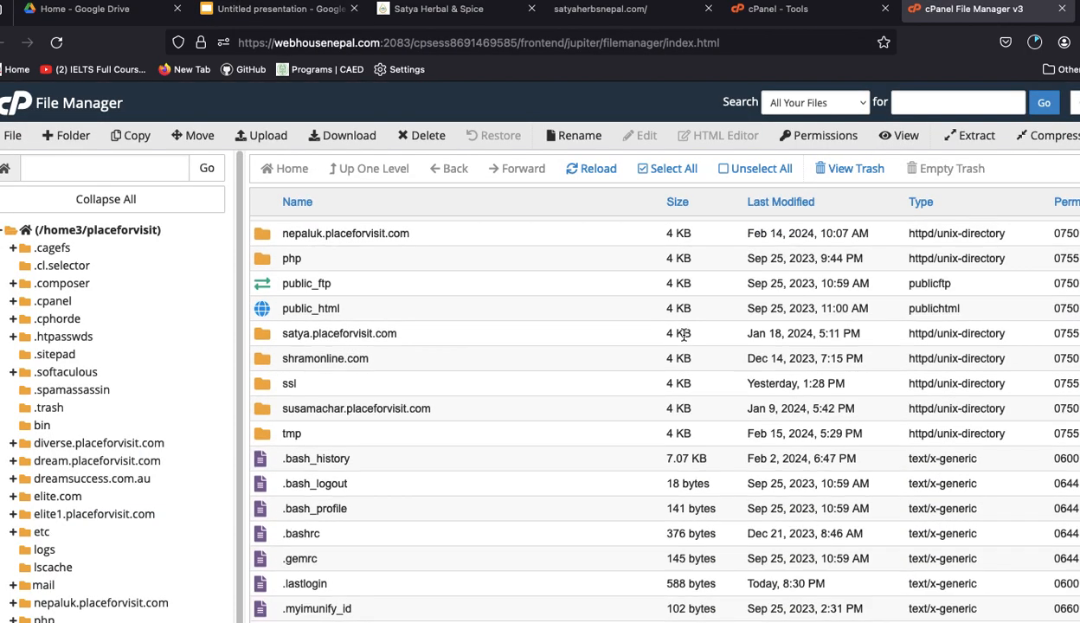
pyautogui.doubleClick(490, 341)
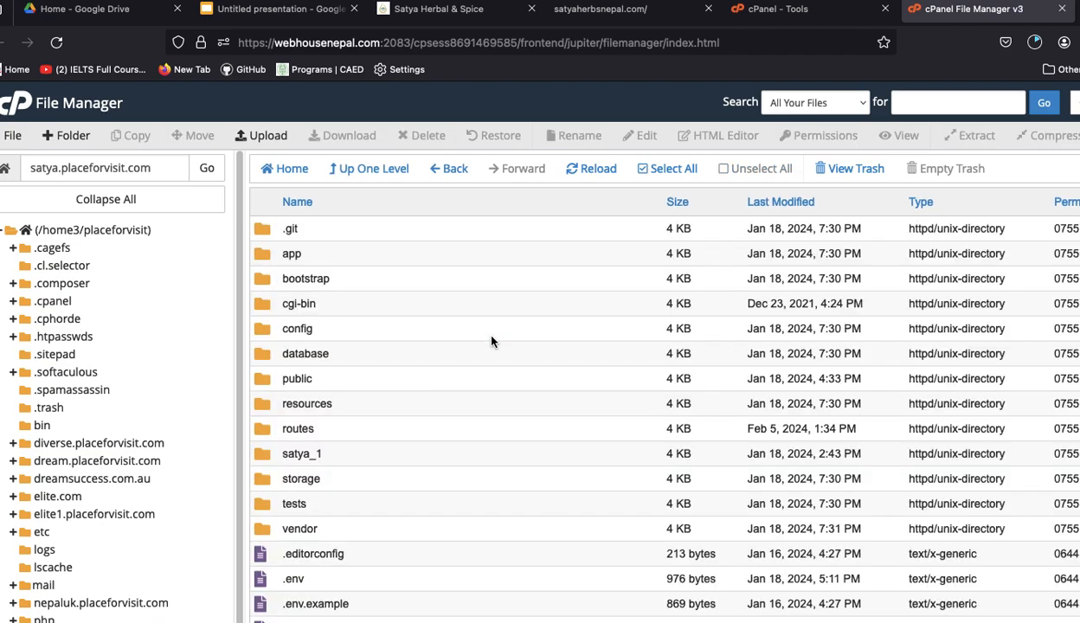
pyautogui.scroll(-3, 491, 341)
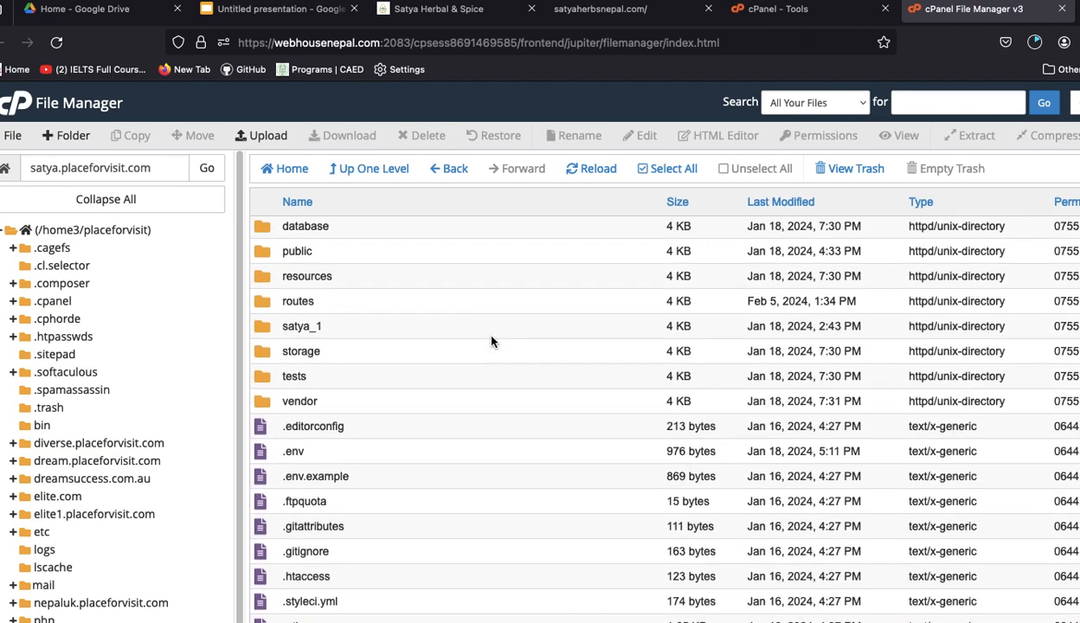
pyautogui.click(443, 447)
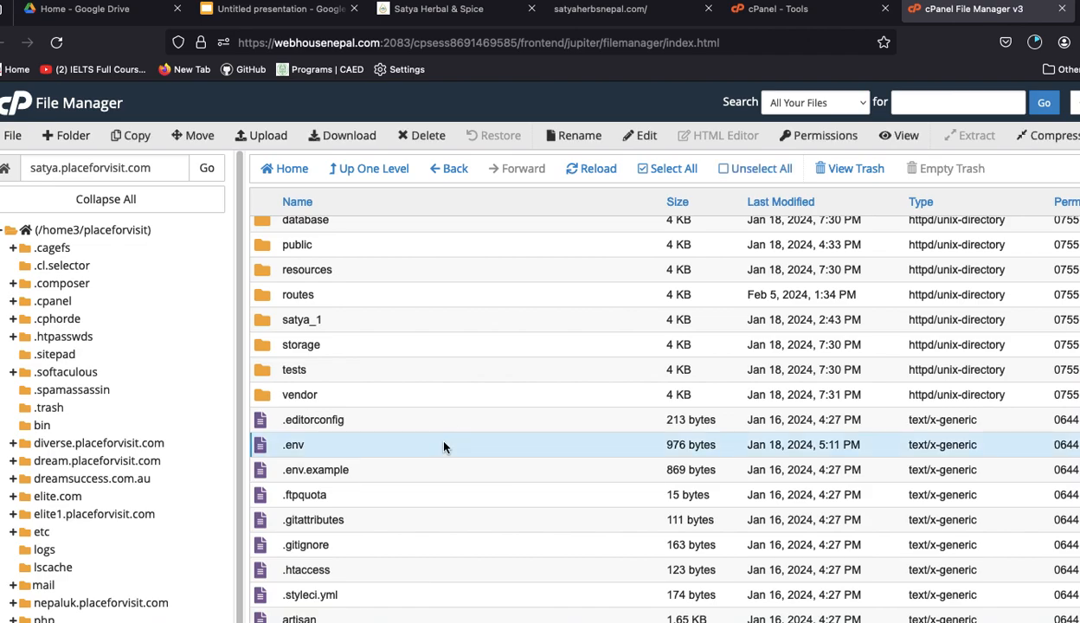
pyautogui.rightClick(443, 446)
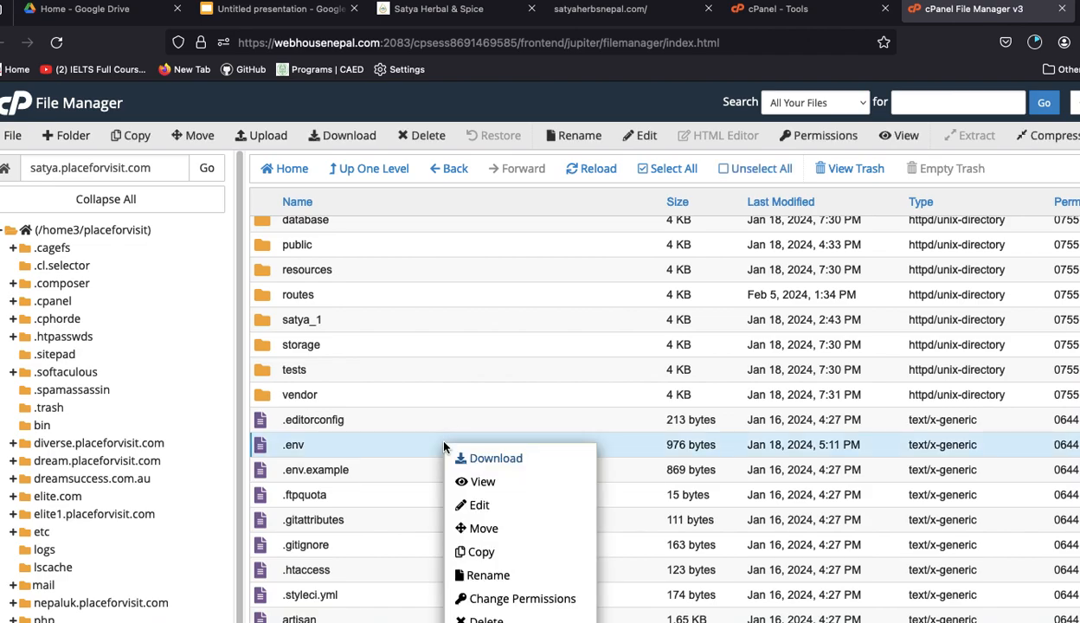
pyautogui.click(474, 506)
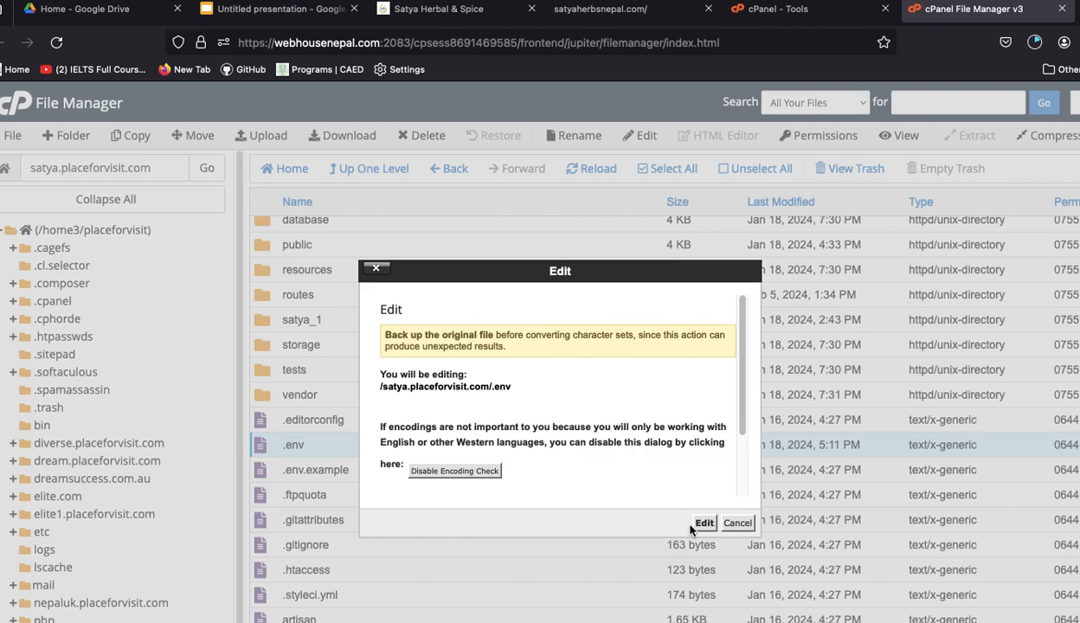
pyautogui.click(693, 524)
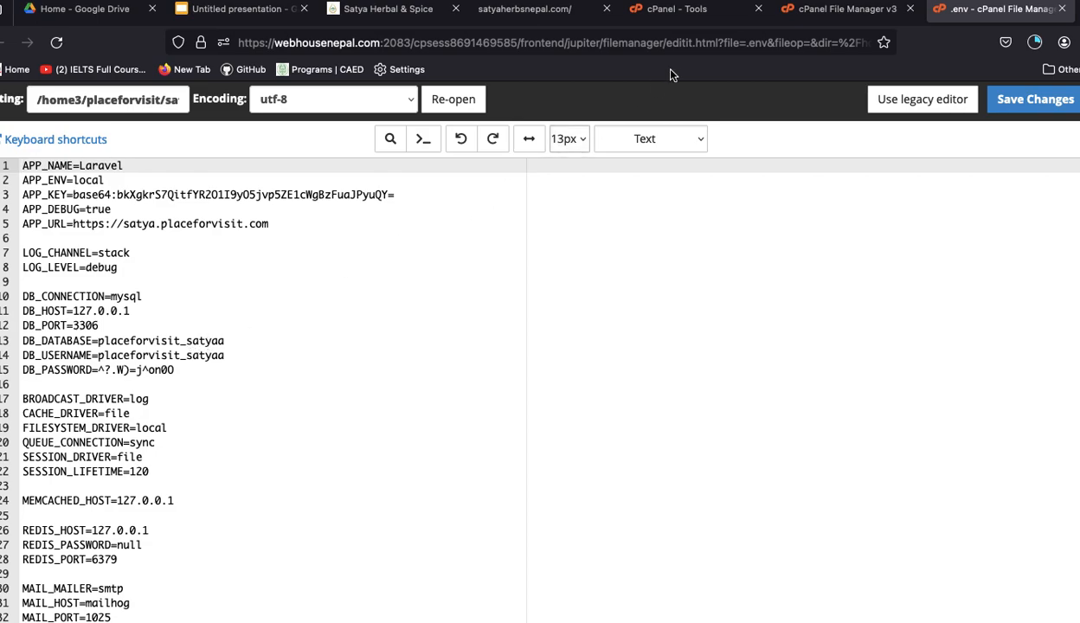
# - Launch phpMyAdmin from cPanel Databases, confirming the .env database name is placeforvisit_satyaa
pyautogui.click(685, 12)
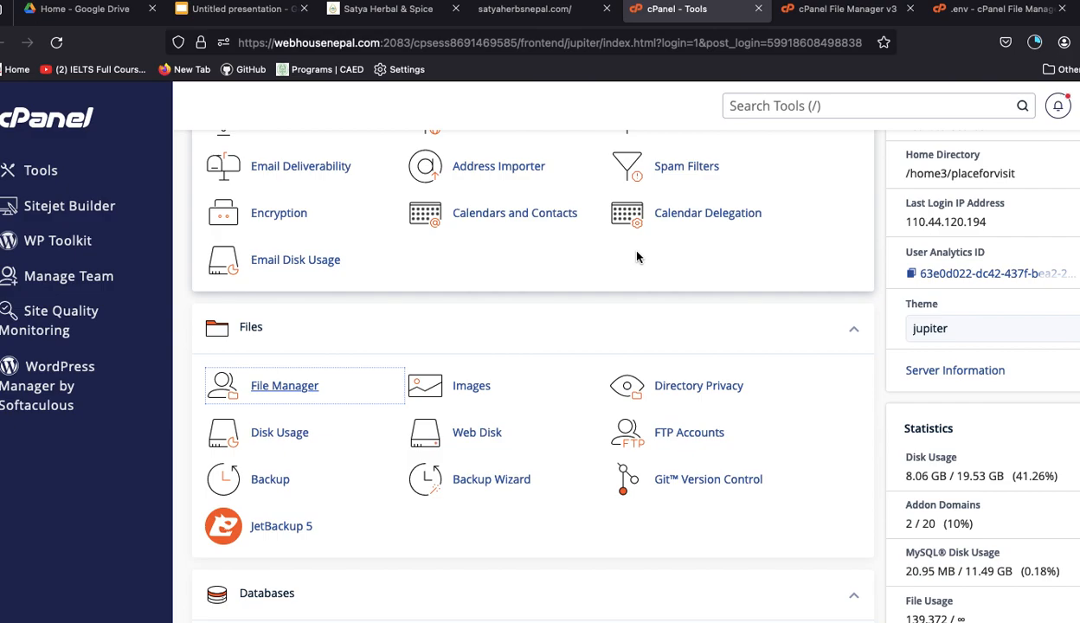
pyautogui.scroll(5, 637, 257)
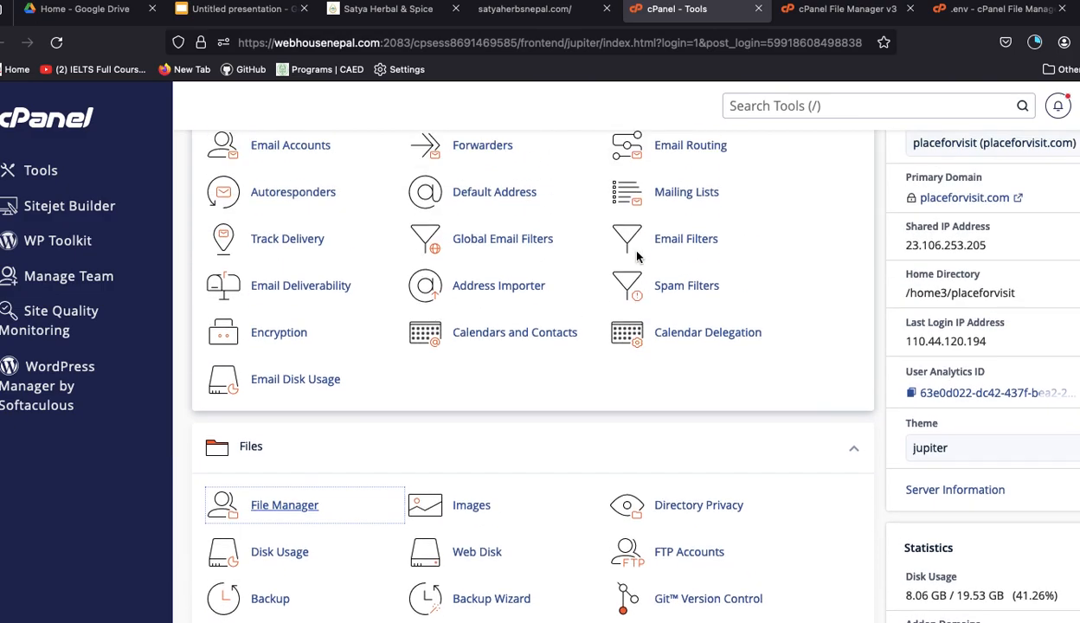
pyautogui.scroll(-5, 636, 252)
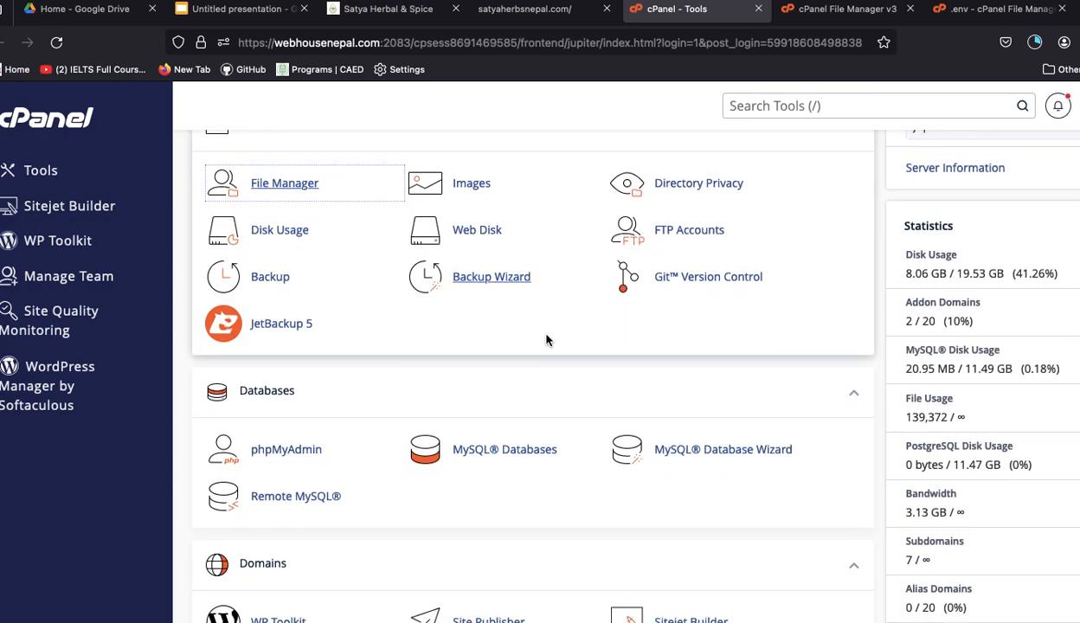
pyautogui.click(286, 450)
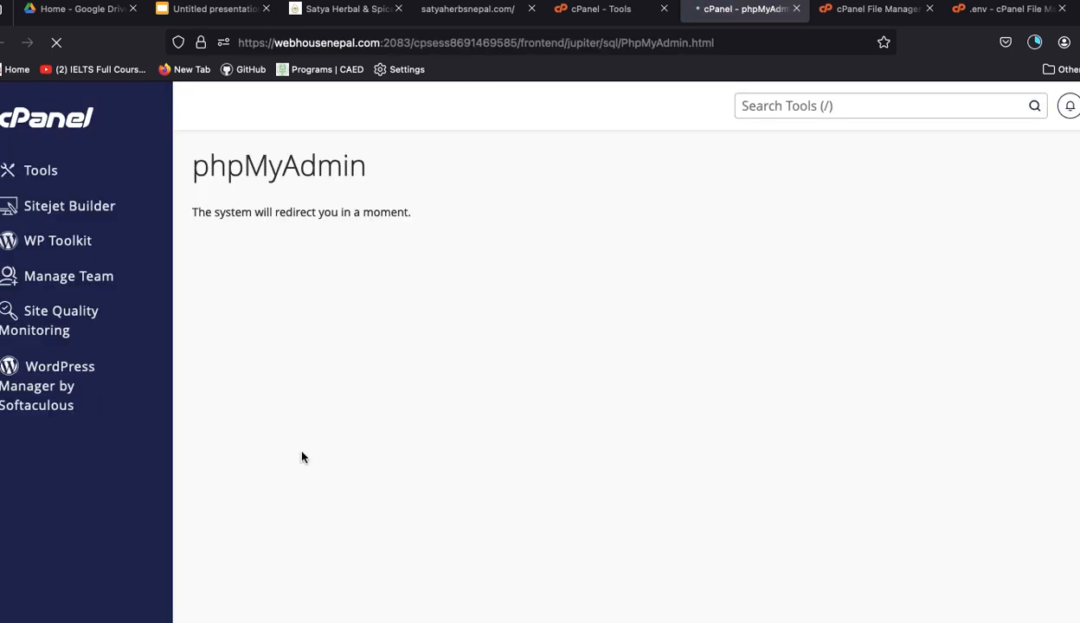
pyautogui.click(995, 9)
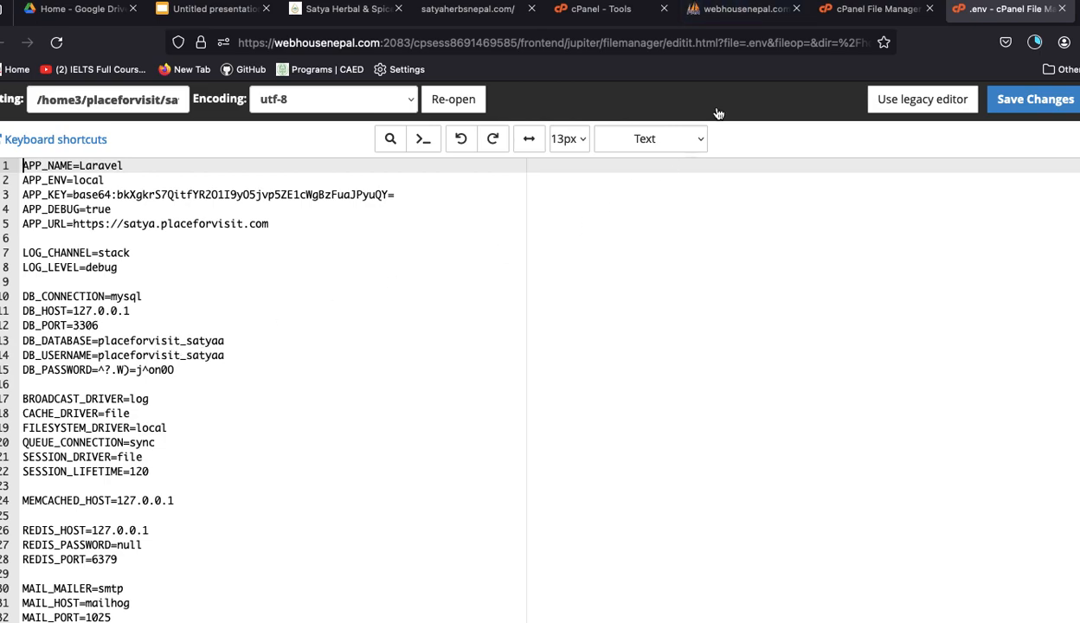
pyautogui.click(743, 8)
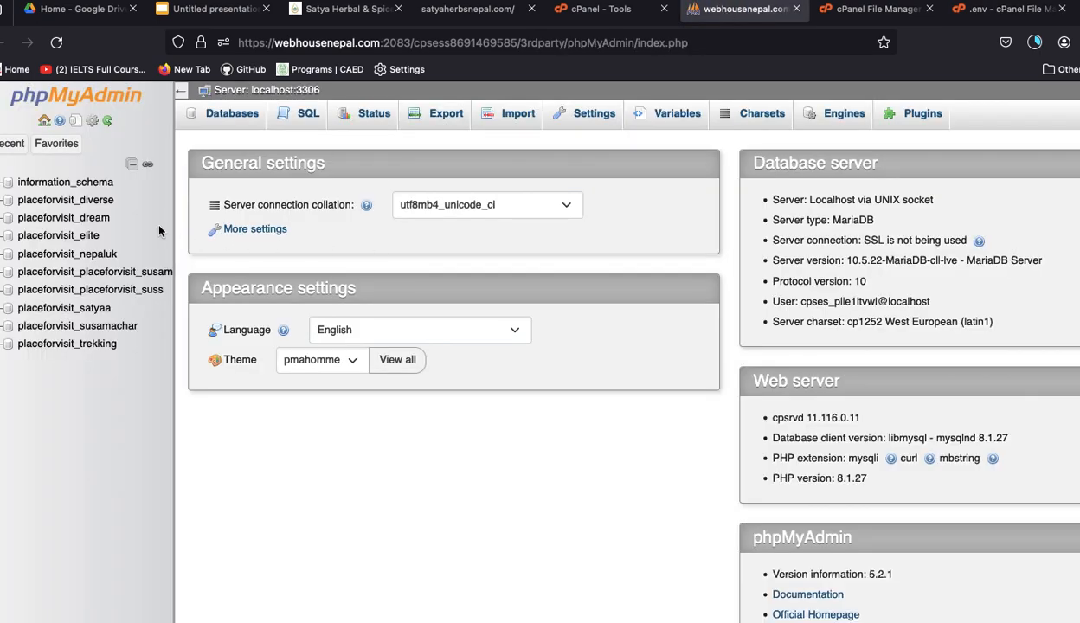
# - Select all placeforvisit_satyaa tables and quick-export them as placeforvisit_satyaa.sql (99.8 KB)
pyautogui.click(80, 313)
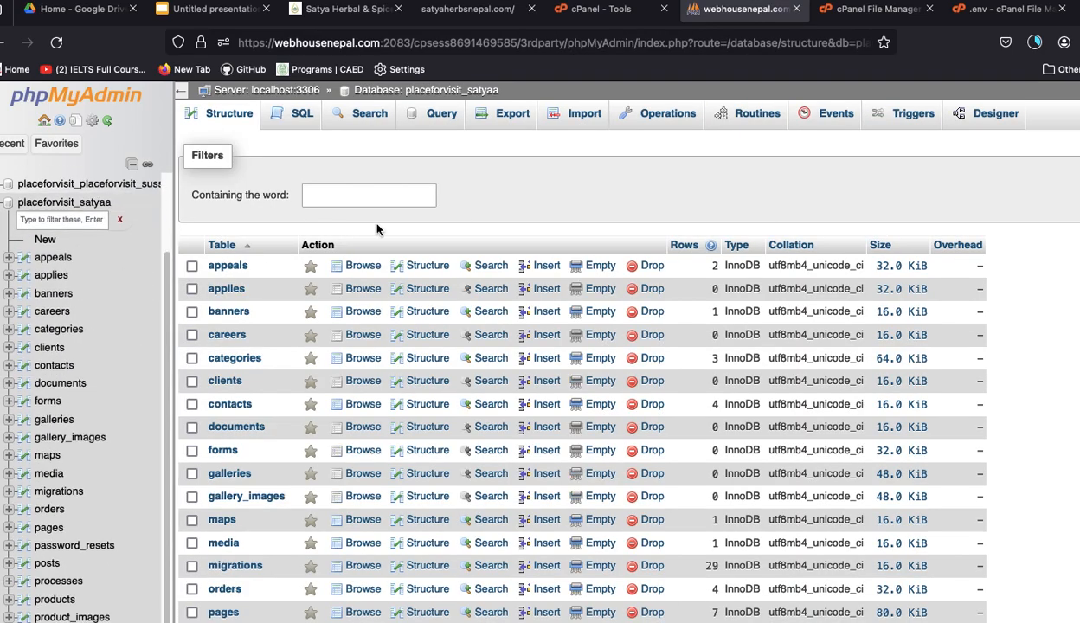
pyautogui.scroll(-10, 392, 424)
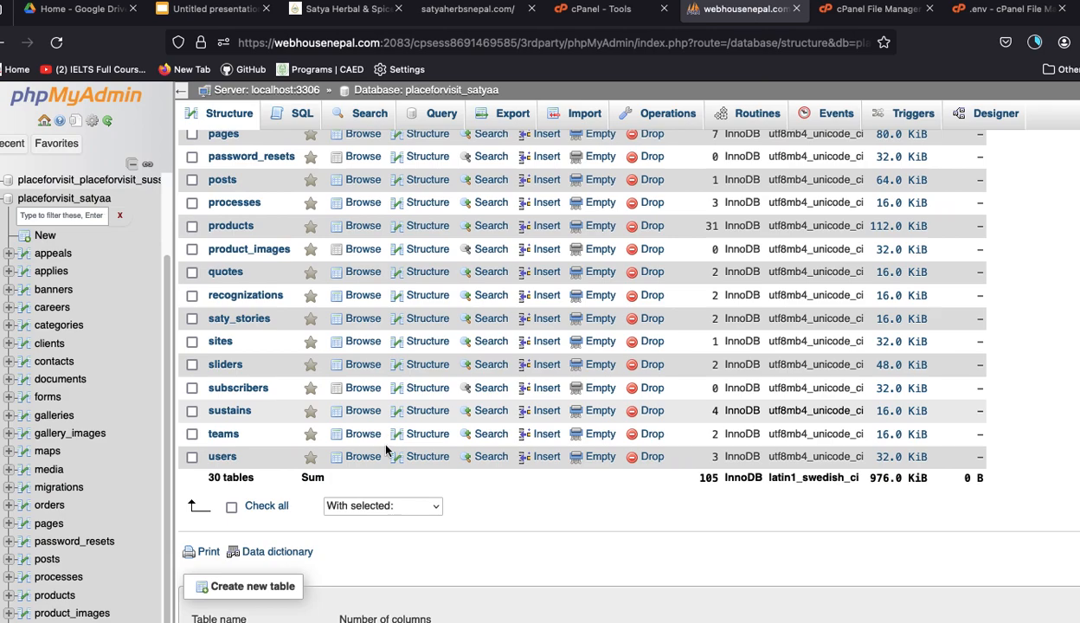
pyautogui.click(231, 505)
pyautogui.scroll(5, 534, 385)
pyautogui.scroll(3, 534, 385)
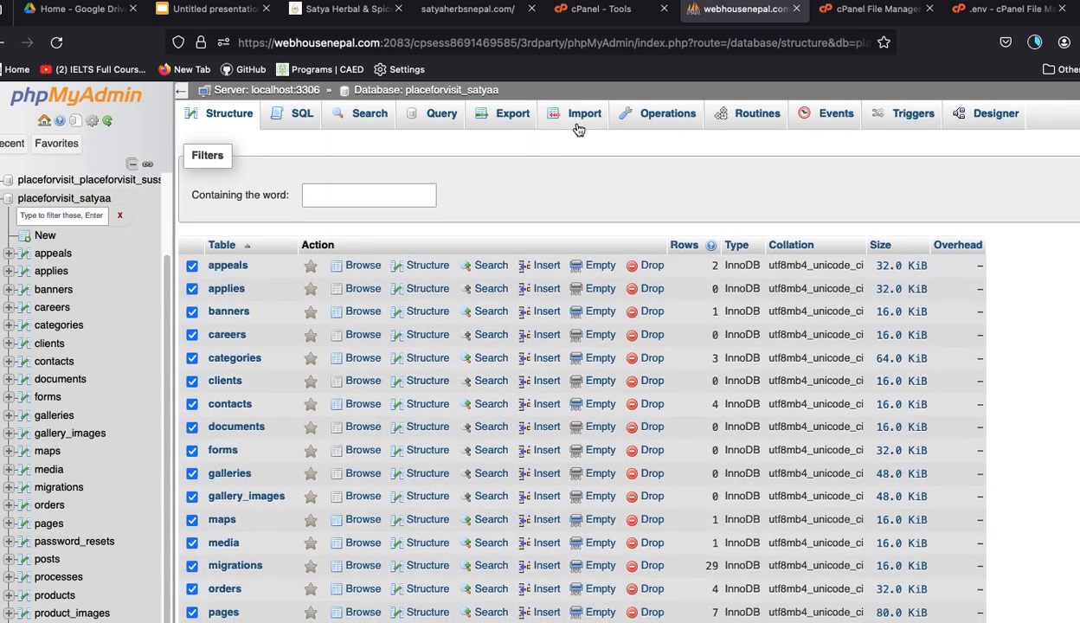
pyautogui.click(513, 120)
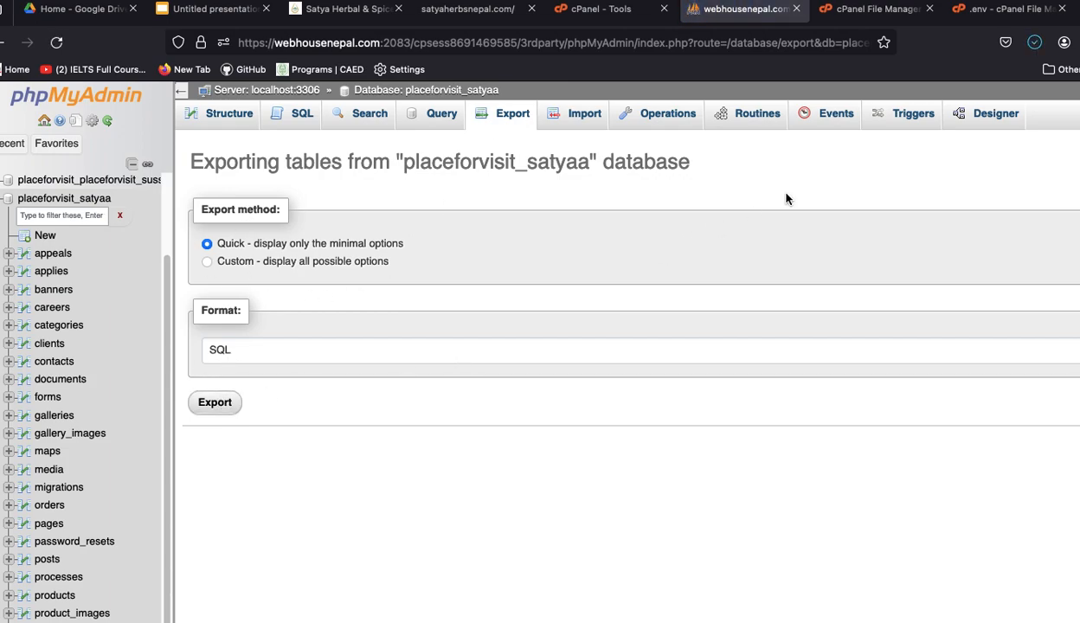
pyautogui.click(1035, 43)
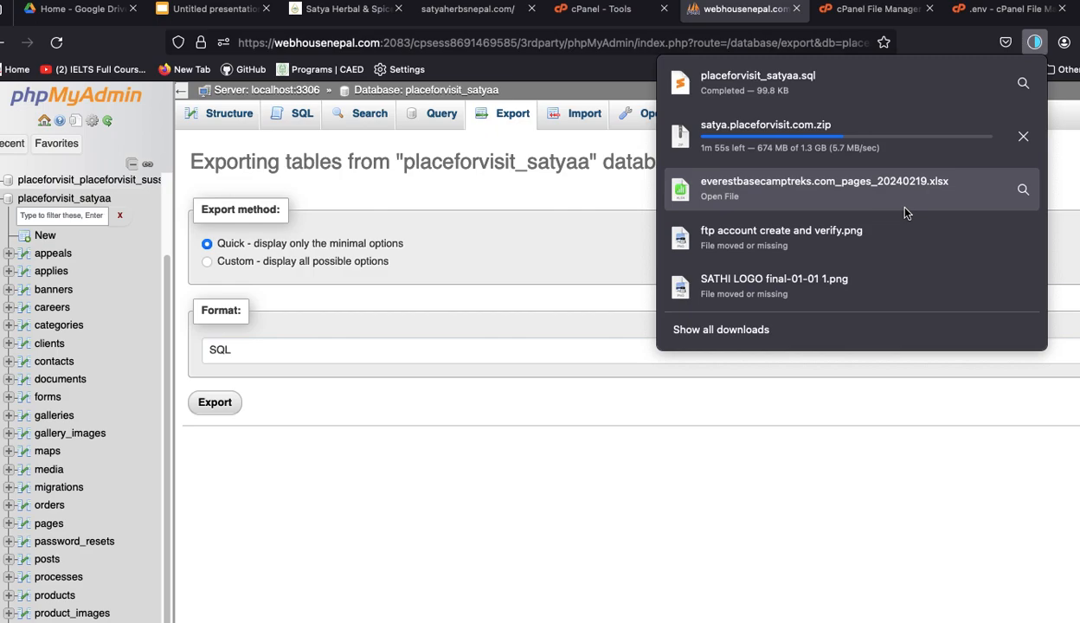
# - Review slide 5's checklist, highlighting 'Zip the folder and download' and 'Download the database'
pyautogui.click(228, 10)
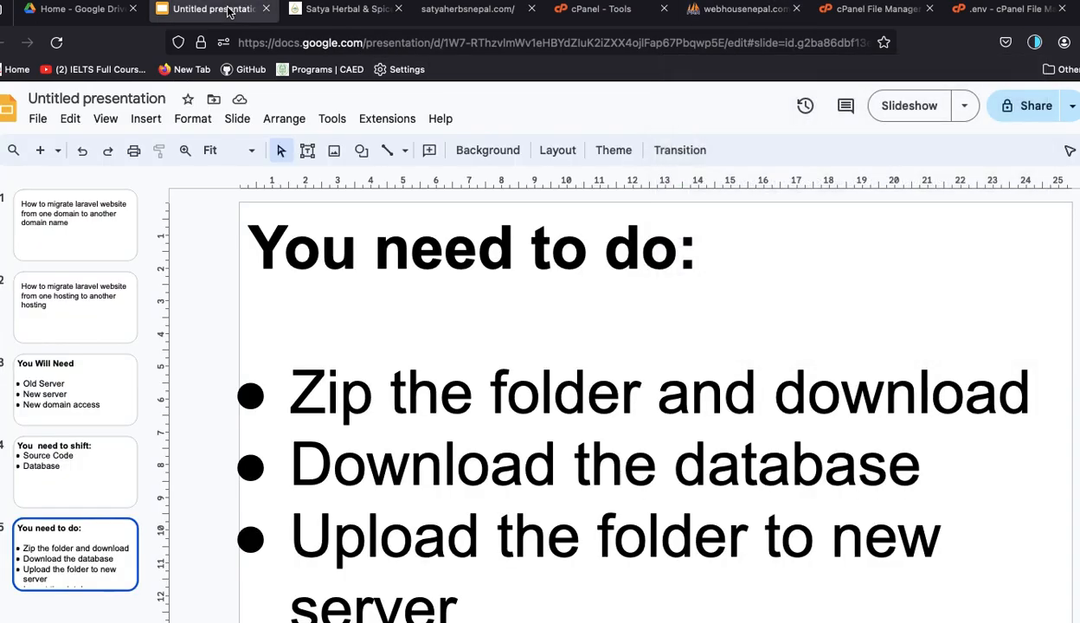
pyautogui.scroll(-2, 420, 303)
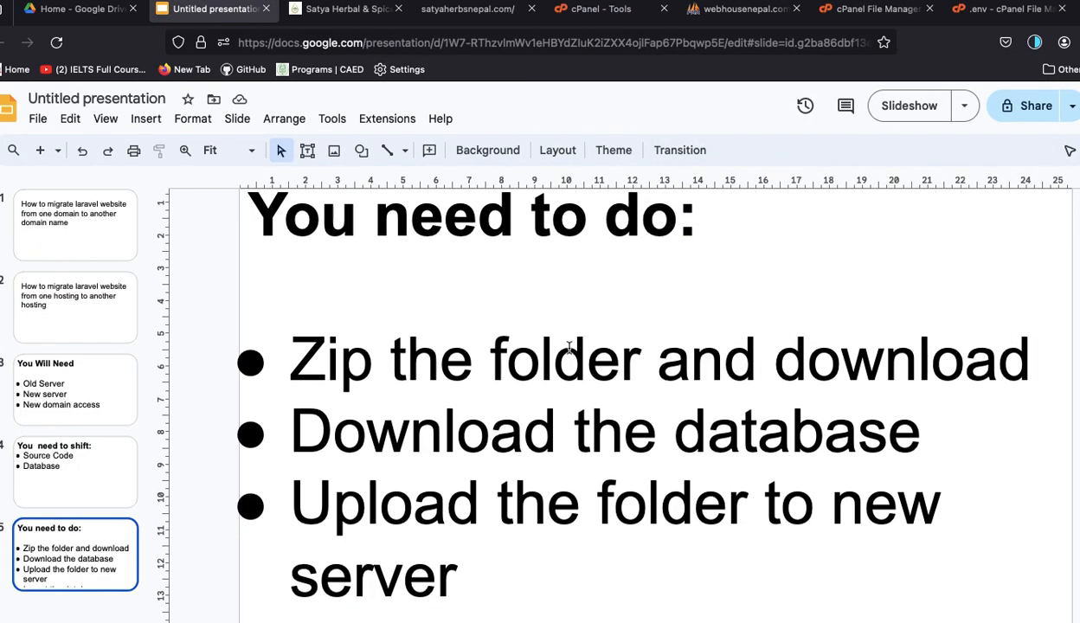
pyautogui.scroll(1, 604, 422)
pyautogui.tripleClick(604, 422)
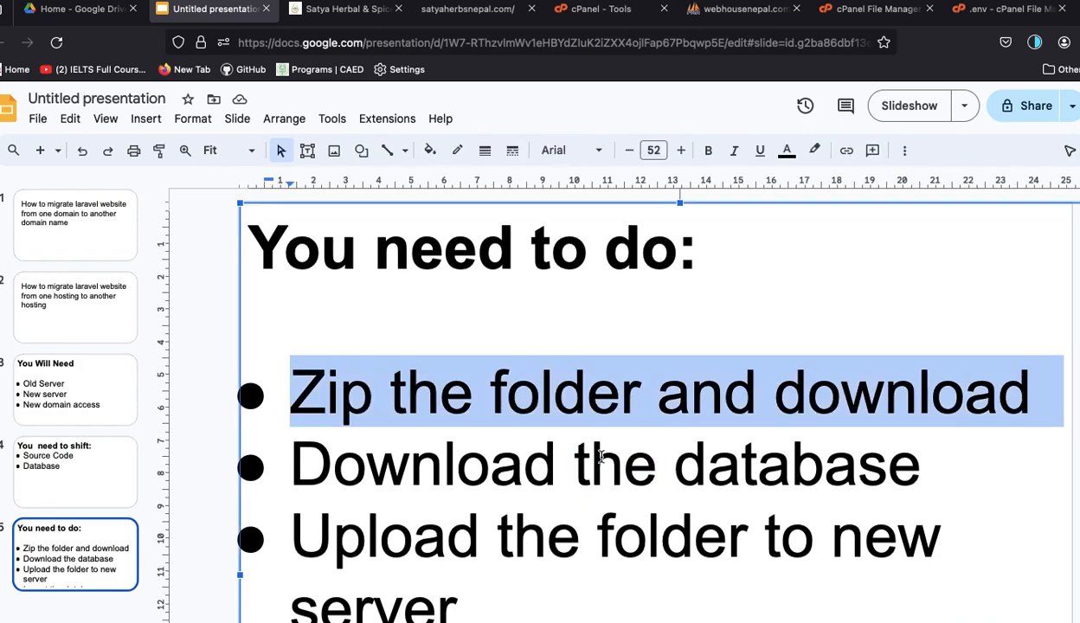
pyautogui.doubleClick(585, 463)
pyautogui.scroll(-1, 634, 400)
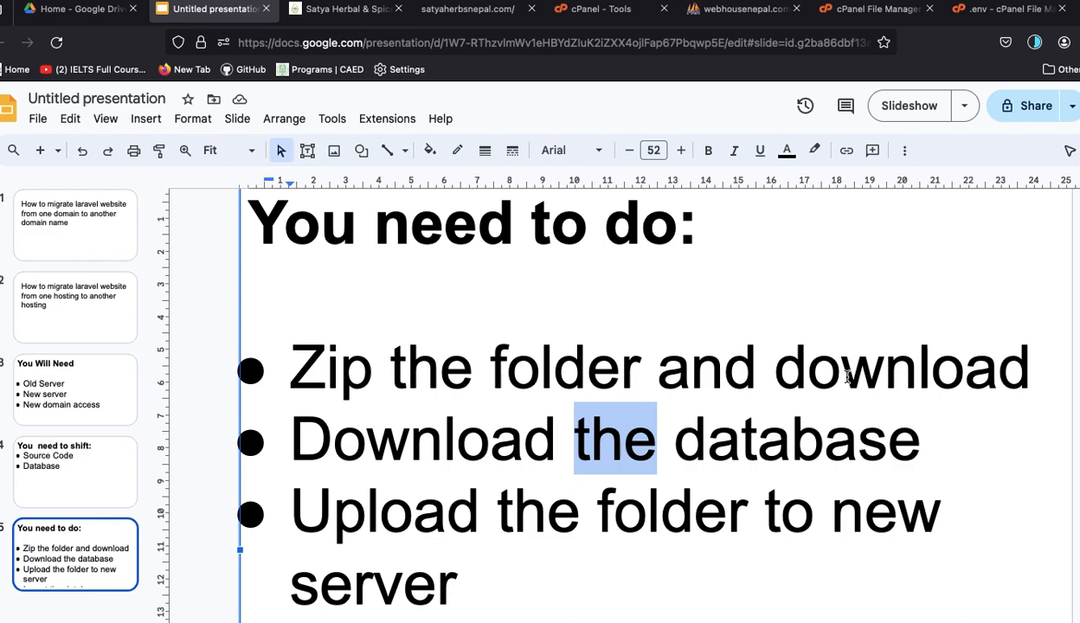
pyautogui.scroll(-3, 844, 377)
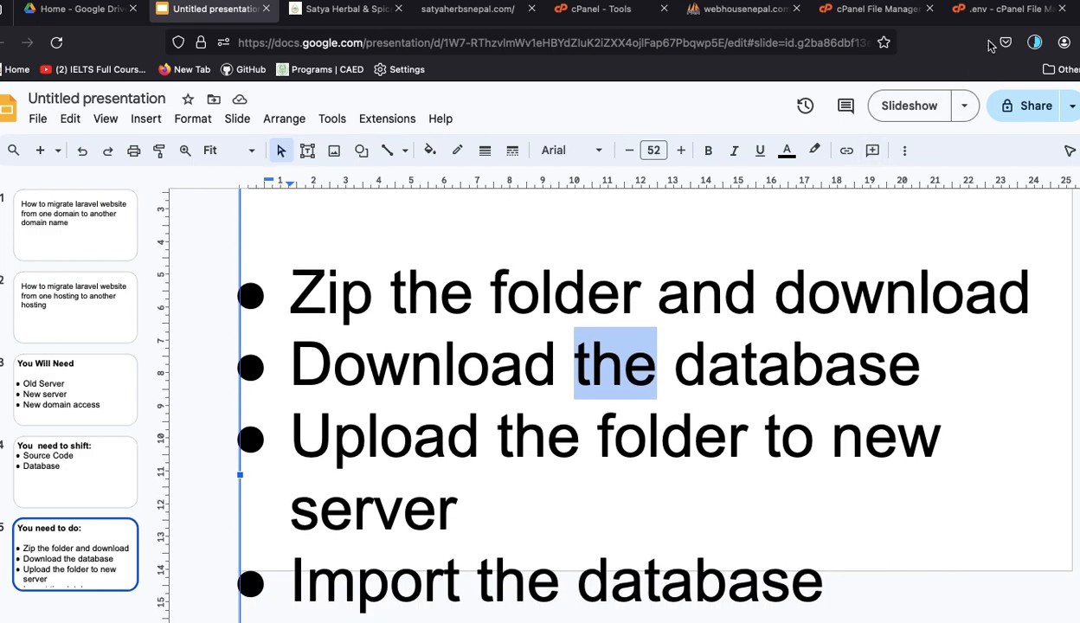
# - Close the .env editor, check the site zip's download progress, and switch to Chrome
pyautogui.click(874, 9)
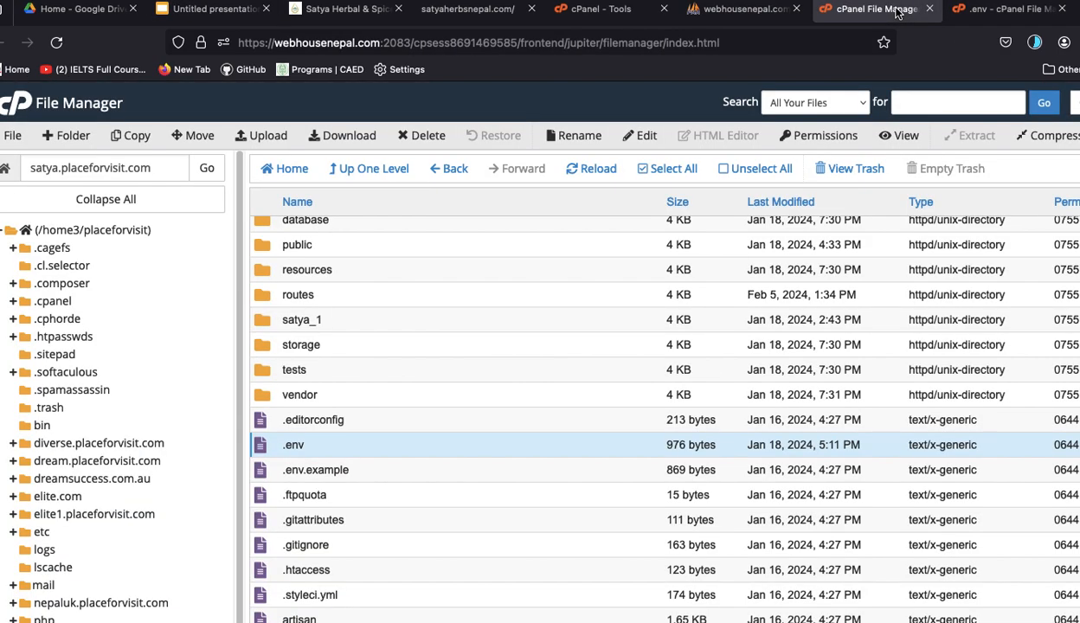
pyautogui.click(1003, 17)
pyautogui.click(1062, 8)
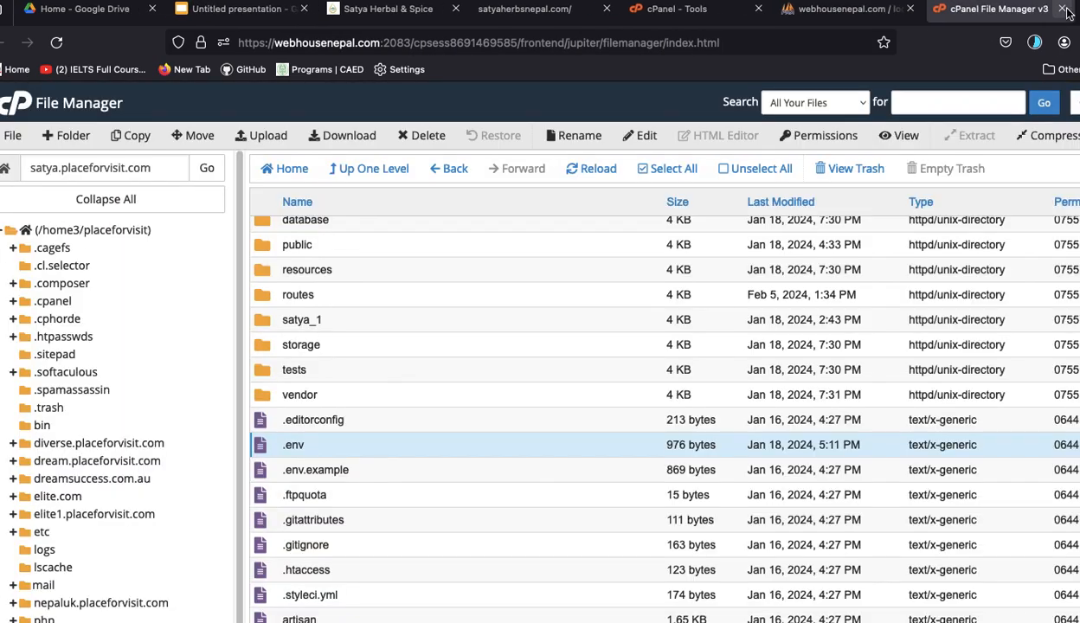
pyautogui.click(1035, 42)
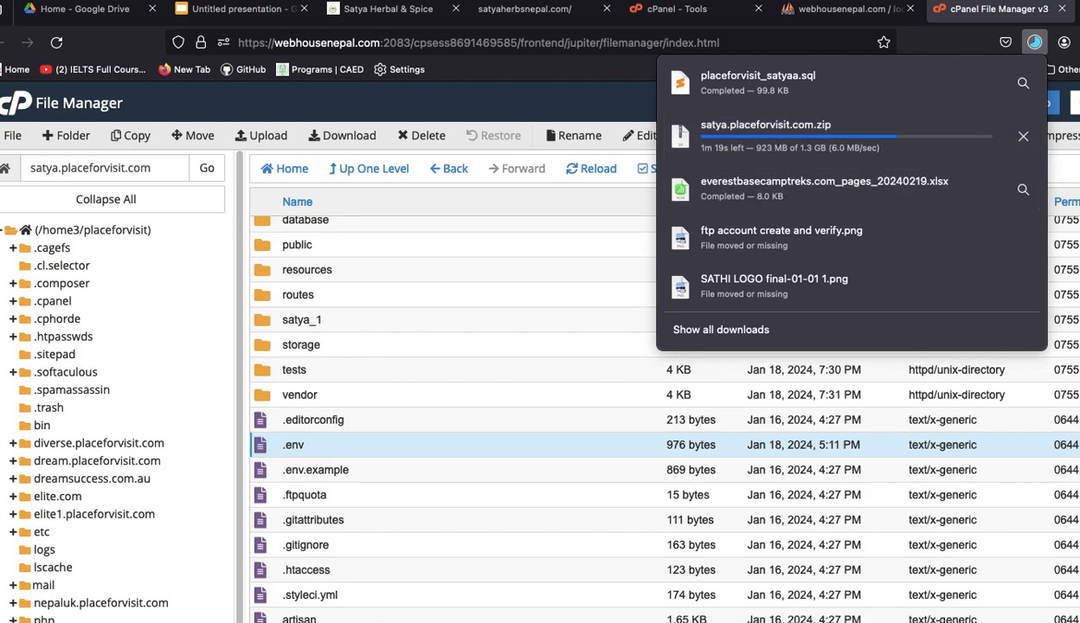
pyautogui.click(329, 622)
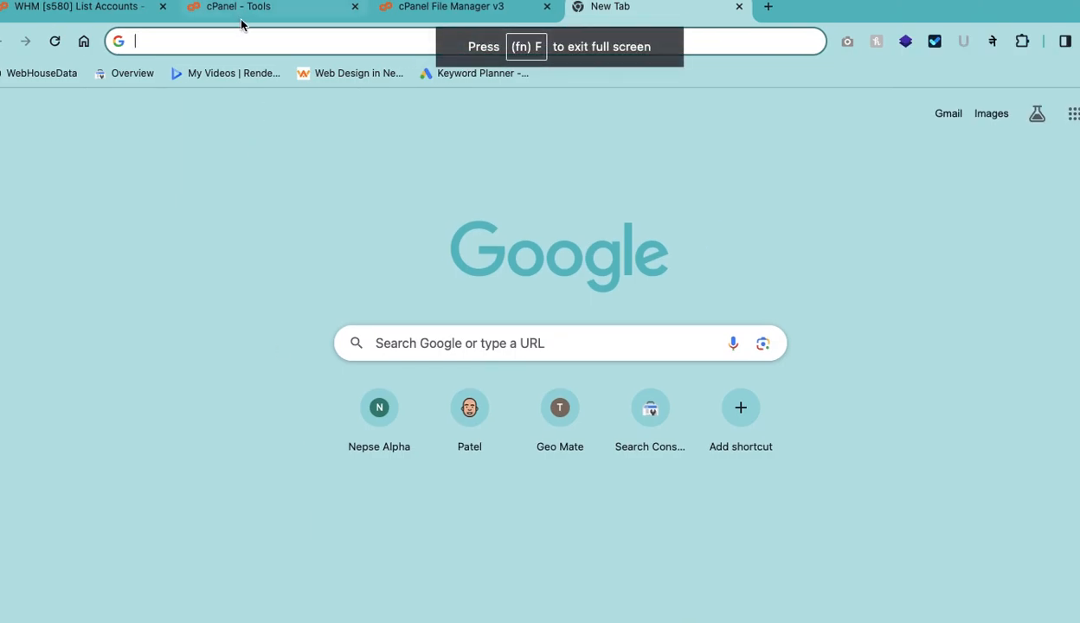
# - Close stale tabs, reload the new host's cPanel Tools page, and launch File Manager
pyautogui.click(162, 6)
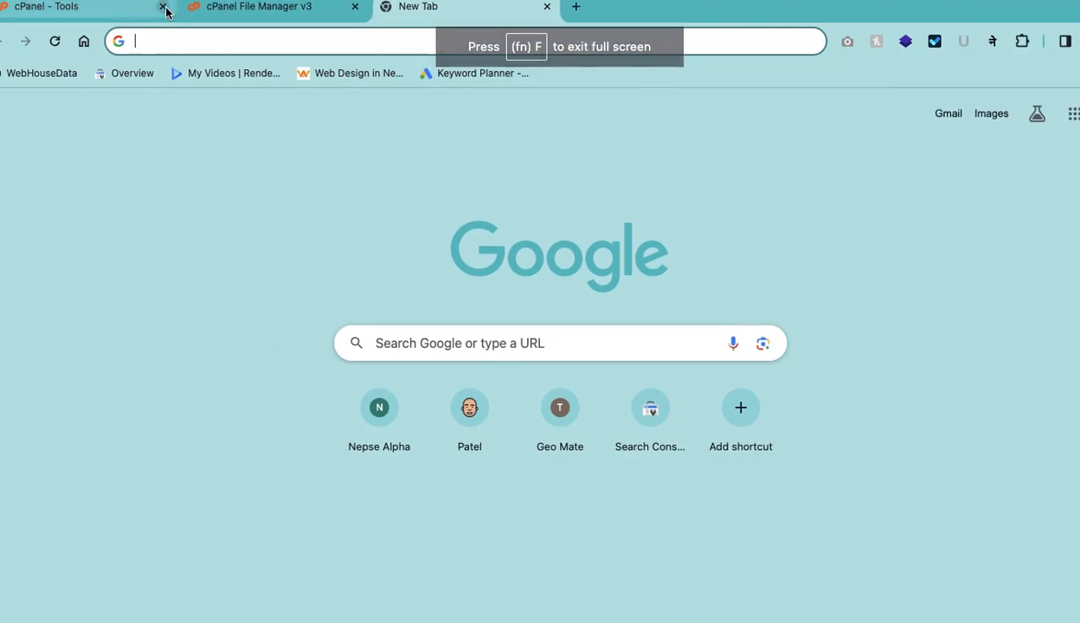
pyautogui.click(218, 7)
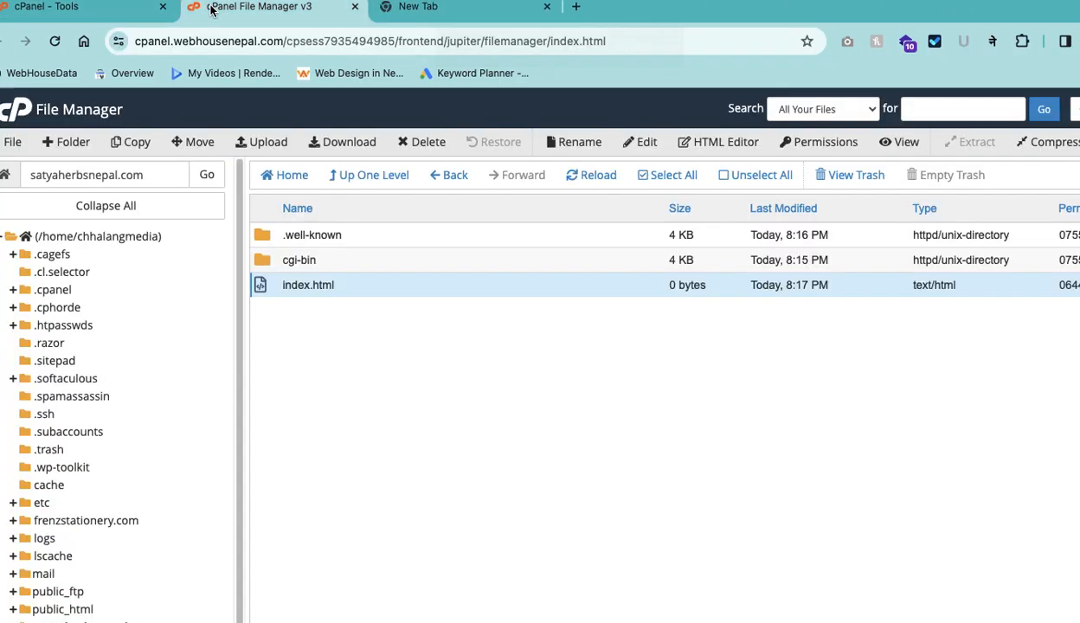
pyautogui.click(356, 7)
pyautogui.click(120, 10)
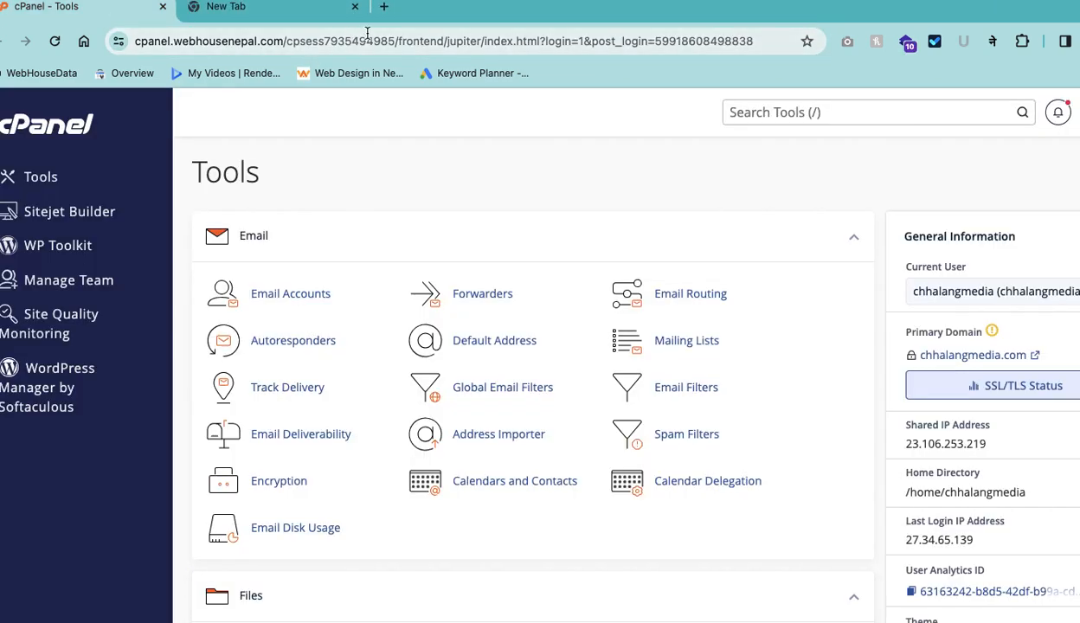
pyautogui.click(53, 40)
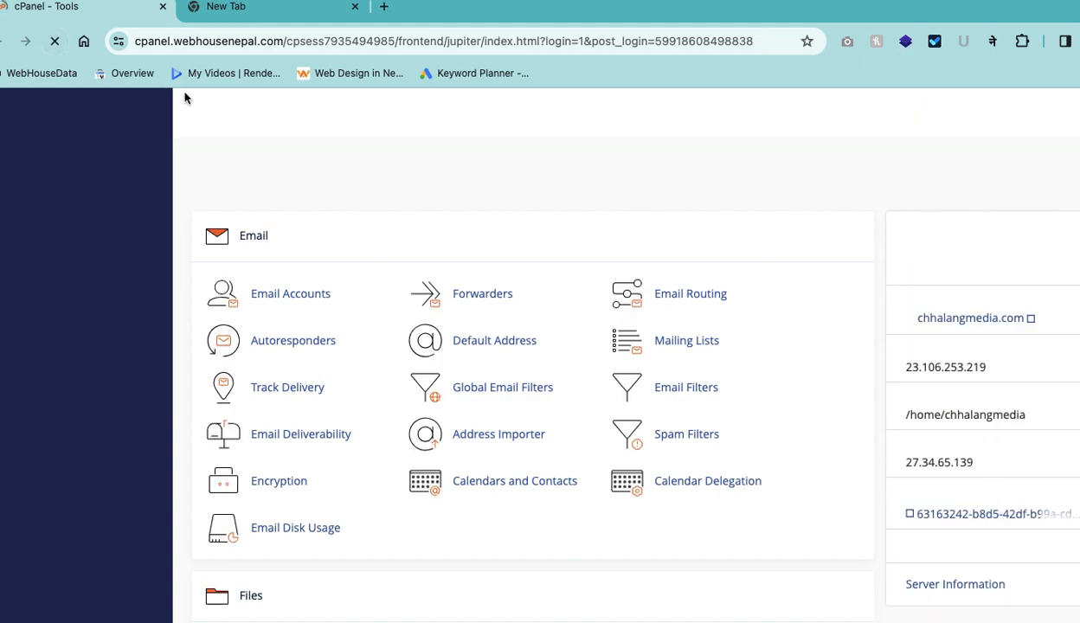
pyautogui.scroll(-4, 295, 344)
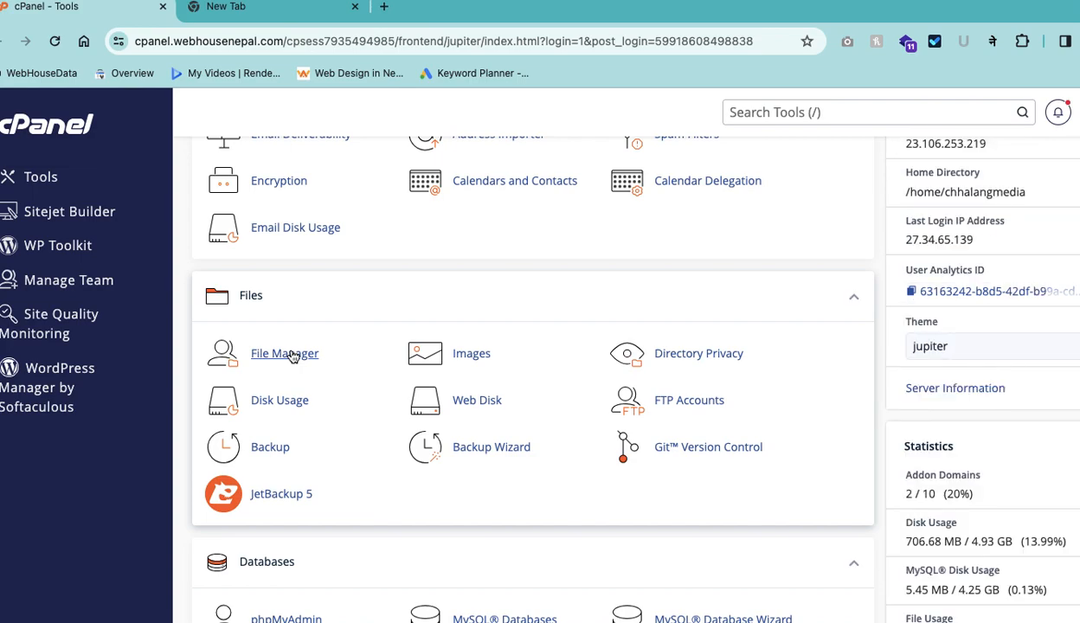
pyautogui.click(290, 354)
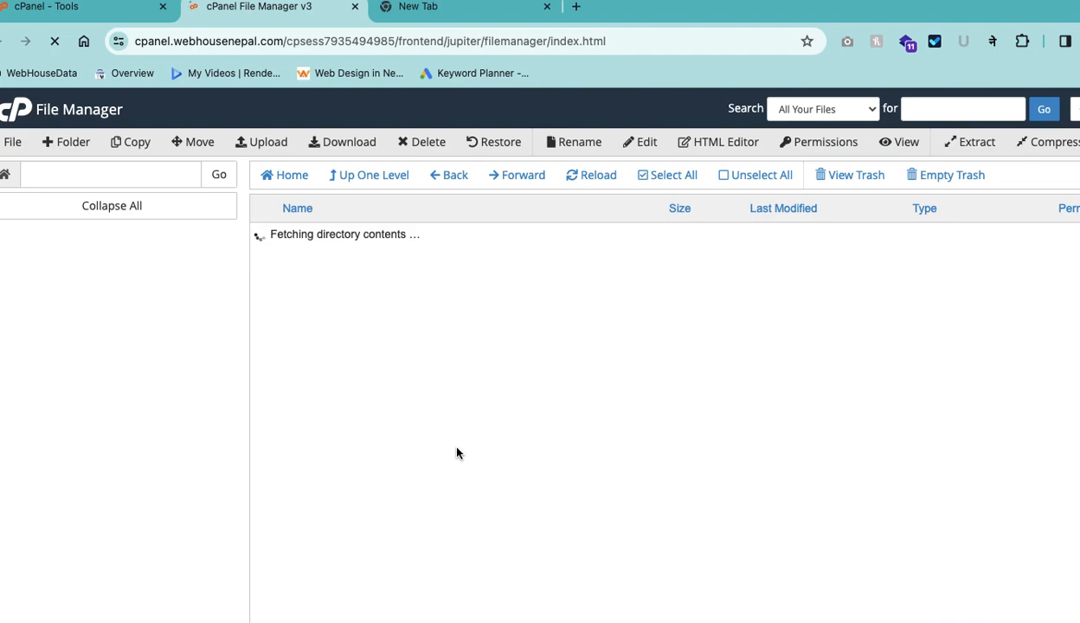
# - Delete the placeholder index.html from the satyaherbsnepal.com folder
pyautogui.scroll(-5, 457, 453)
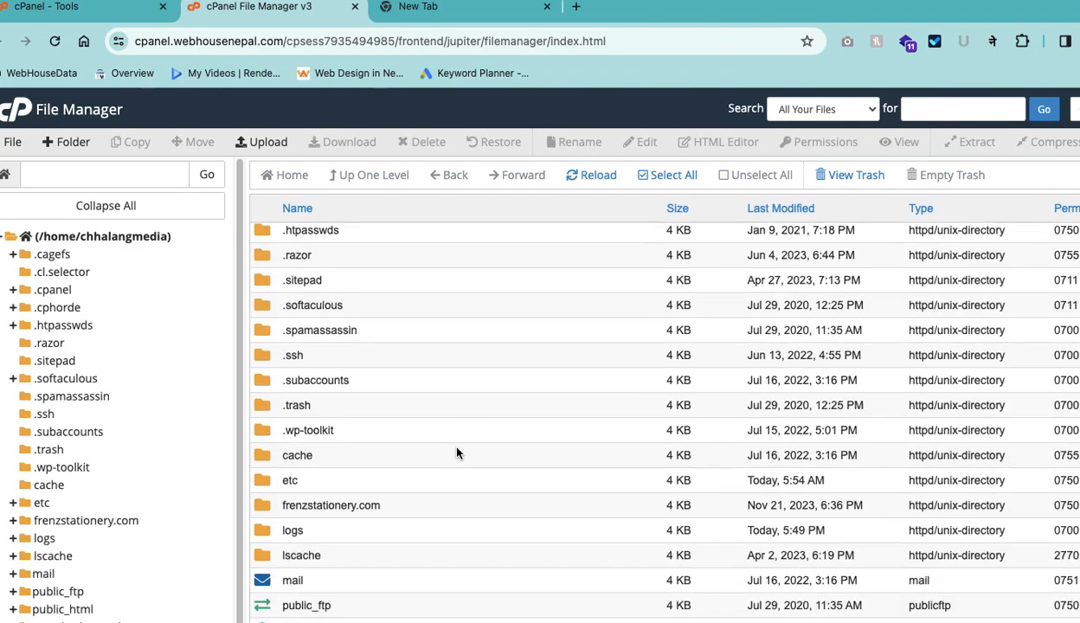
pyautogui.scroll(-1, 457, 453)
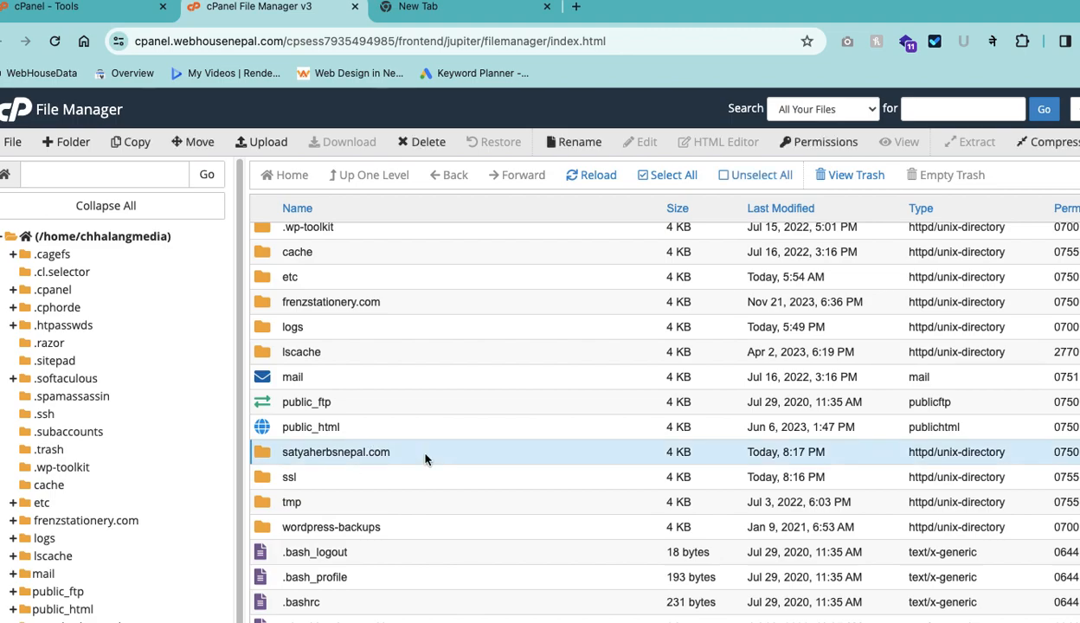
pyautogui.doubleClick(417, 451)
pyautogui.click(412, 290)
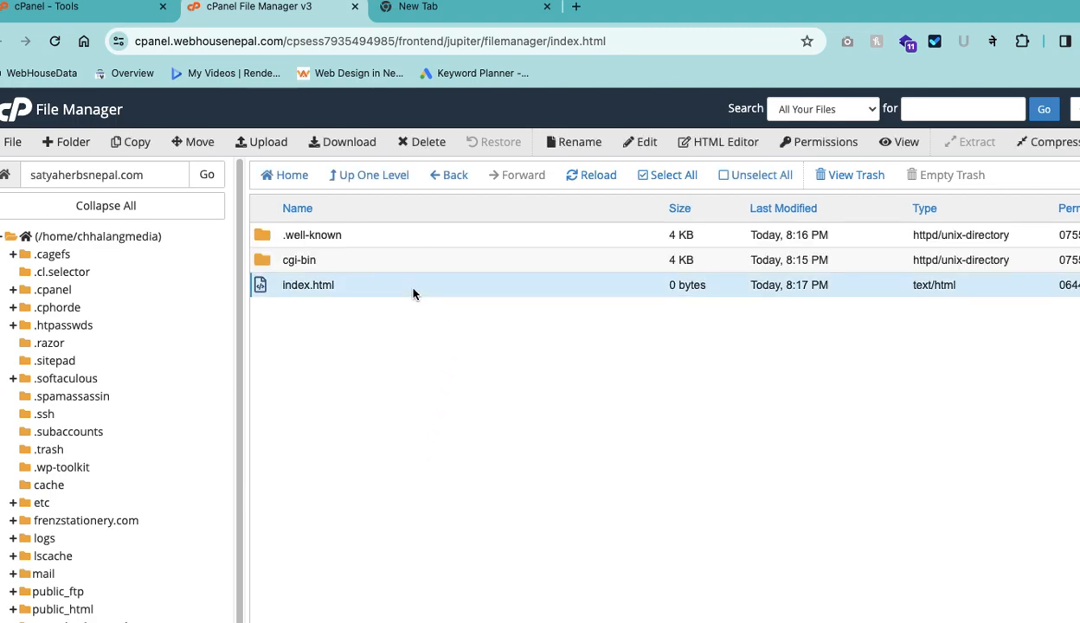
pyautogui.rightClick(412, 293)
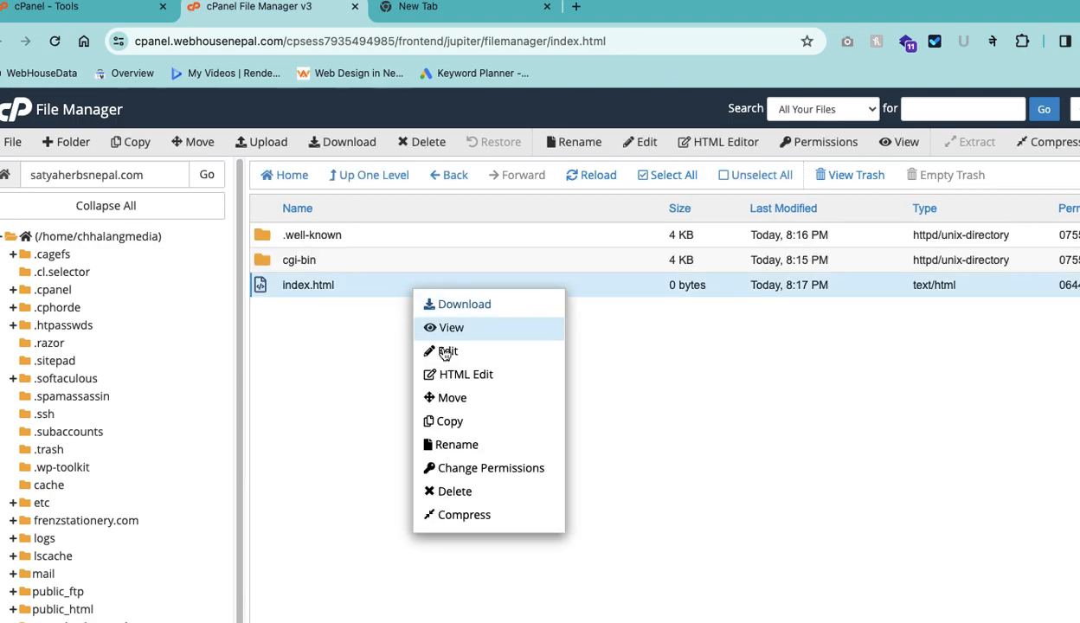
pyautogui.click(455, 491)
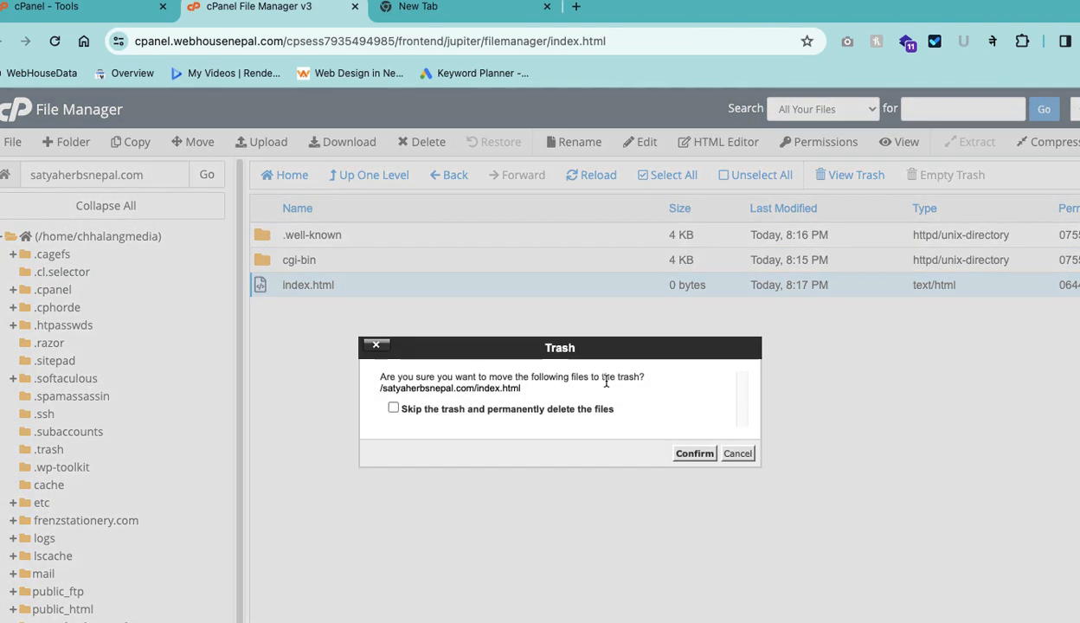
pyautogui.click(689, 451)
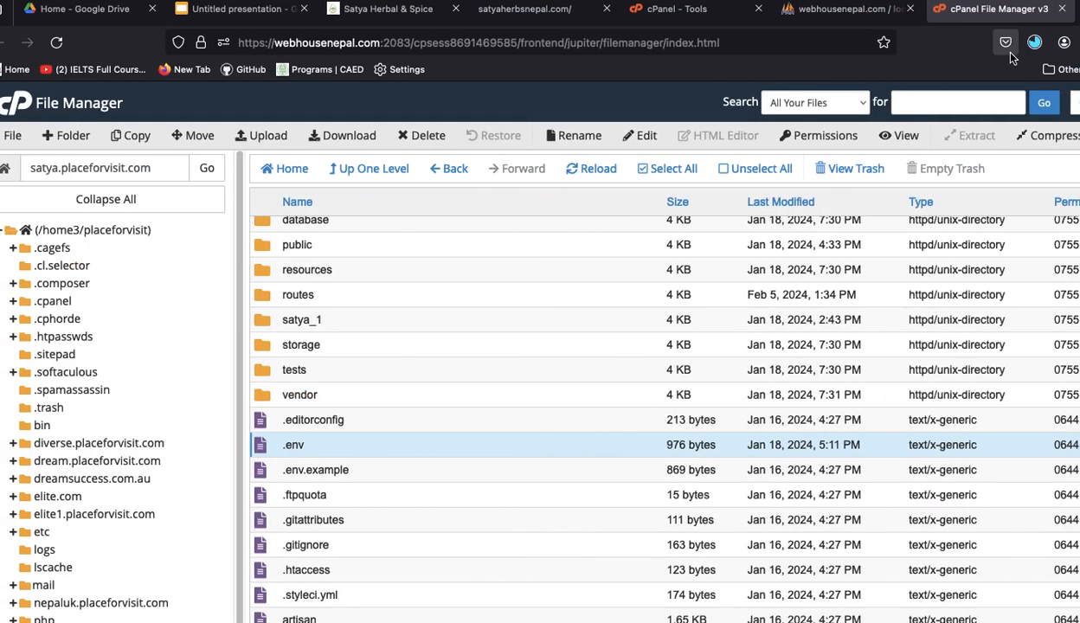
# - Delete the unneeded spreadsheet (.xlsx) download from Firefox's downloads list
pyautogui.click(1036, 42)
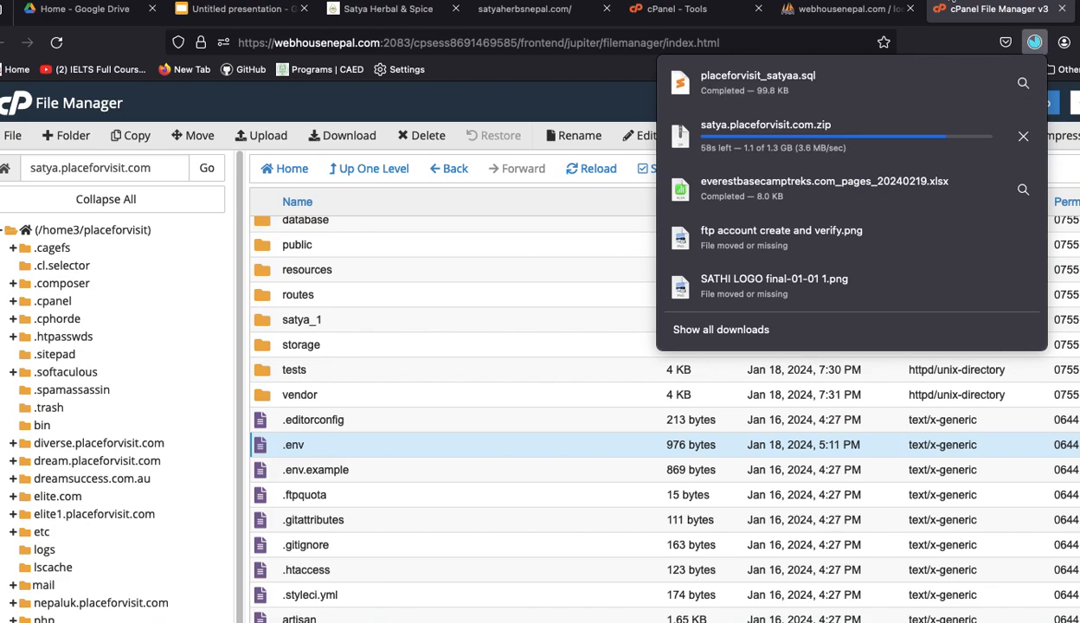
pyautogui.moveTo(1026, 1)
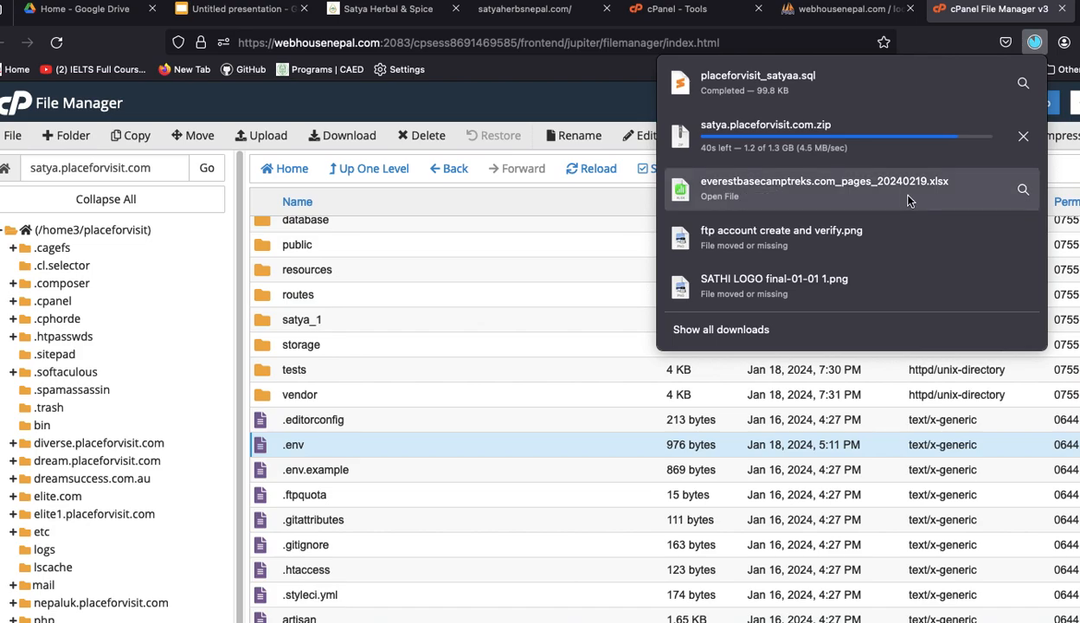
pyautogui.rightClick(909, 201)
pyautogui.click(912, 267)
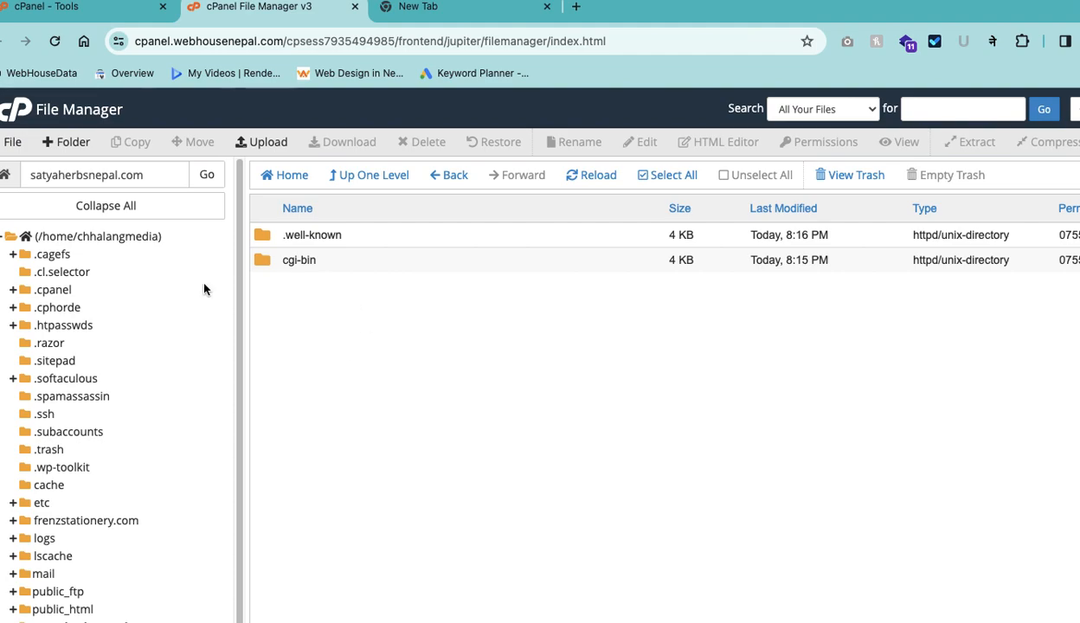
# - Open the File Upload page for /home/chhalangmedia/satyaherbsnepal.com, then switch to Firefox
pyautogui.click(92, 237)
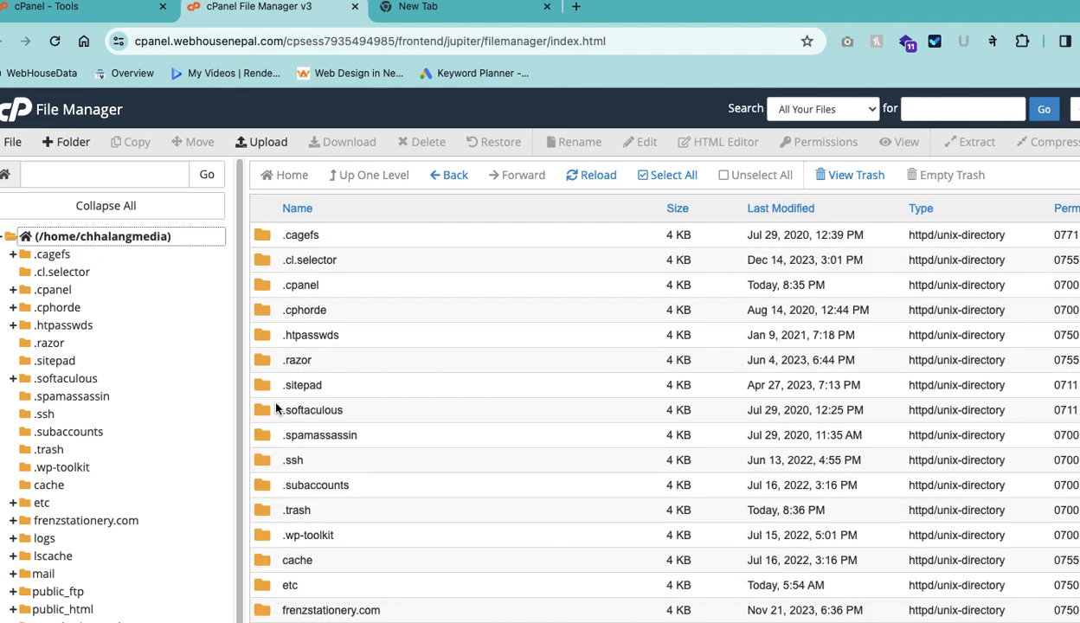
pyautogui.scroll(-4, 276, 405)
pyautogui.scroll(-5, 276, 407)
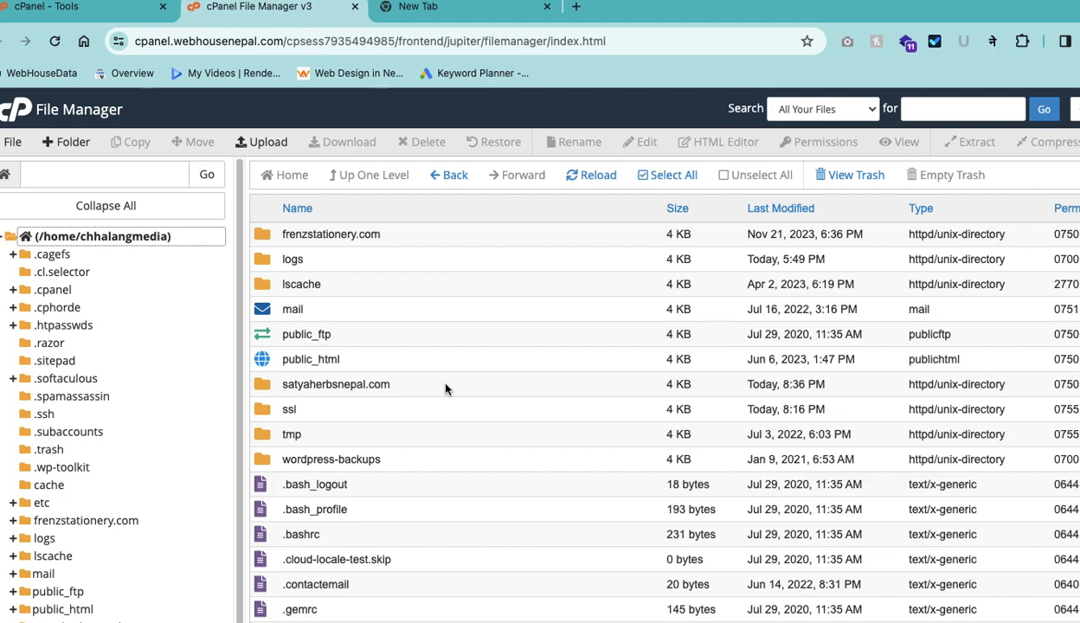
pyautogui.doubleClick(446, 388)
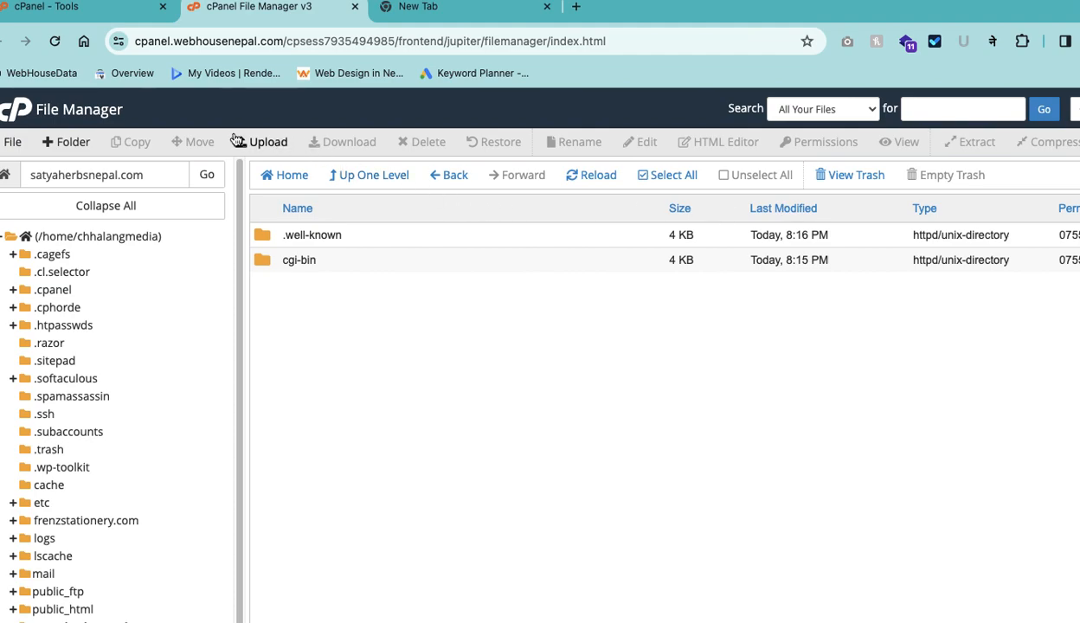
pyautogui.click(262, 144)
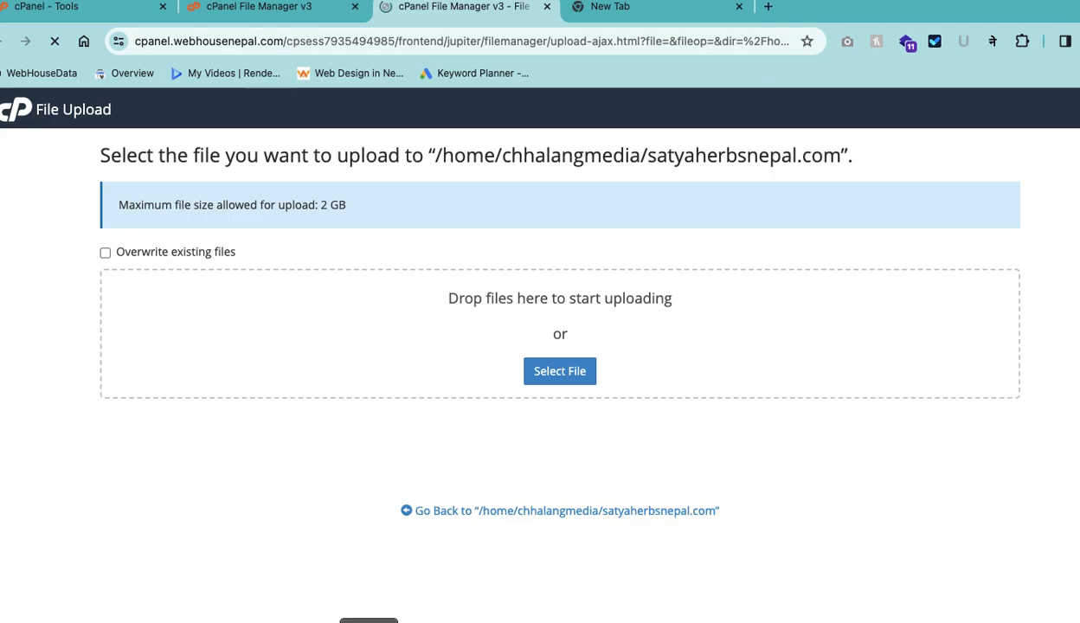
pyautogui.click(369, 621)
# - Move satya.placeforvisit.com.zip and placeforvisit_satyaa.sql from Downloads to the desktop, then return to Chrome
pyautogui.click(1035, 42)
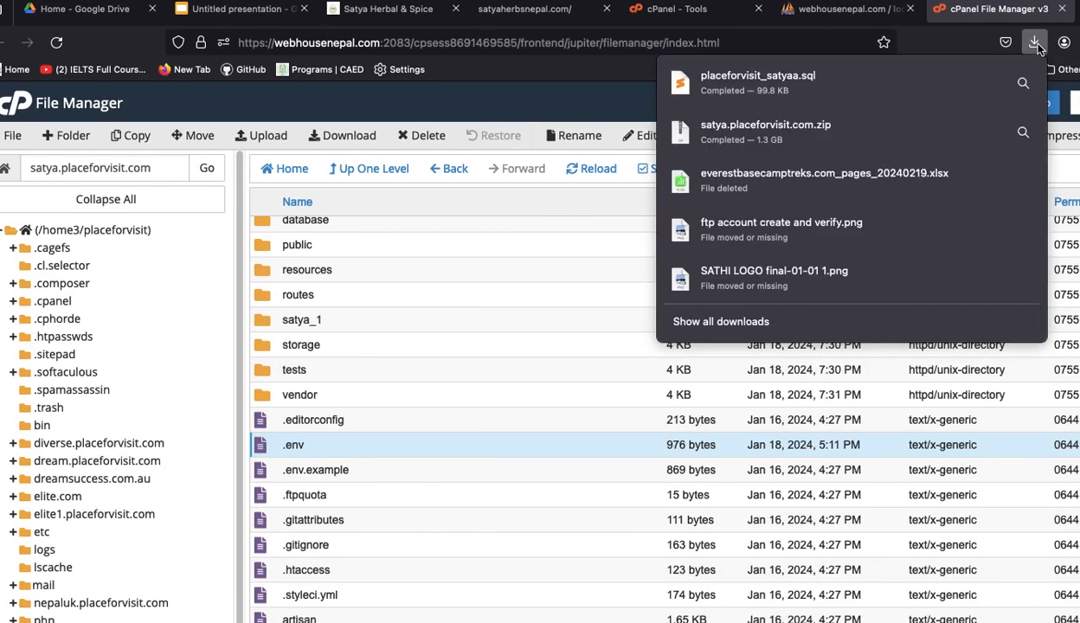
pyautogui.rightClick(822, 140)
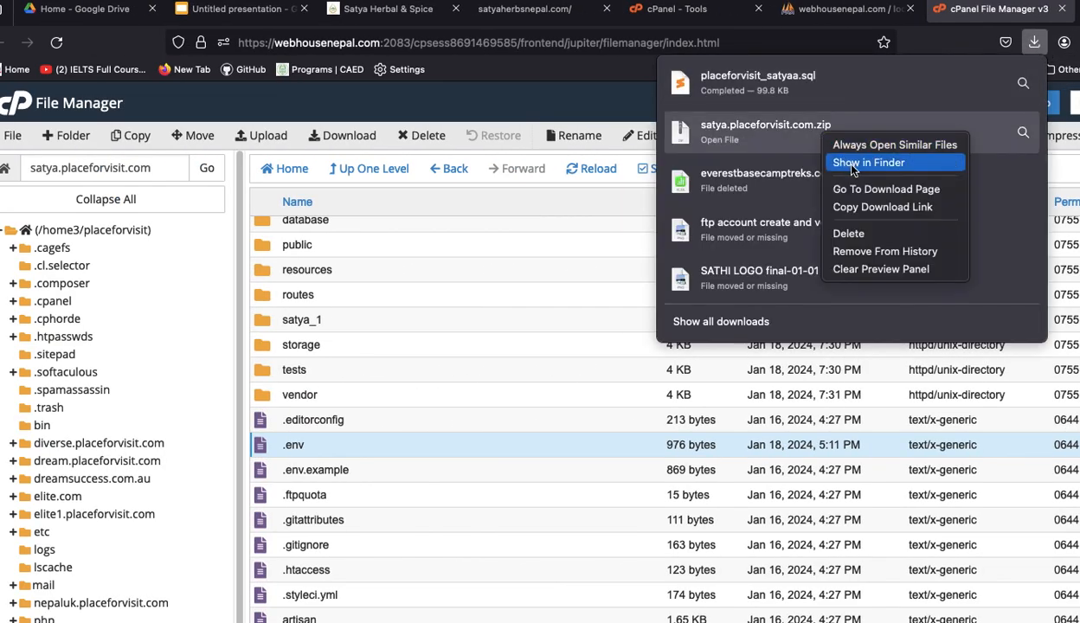
pyautogui.click(831, 159)
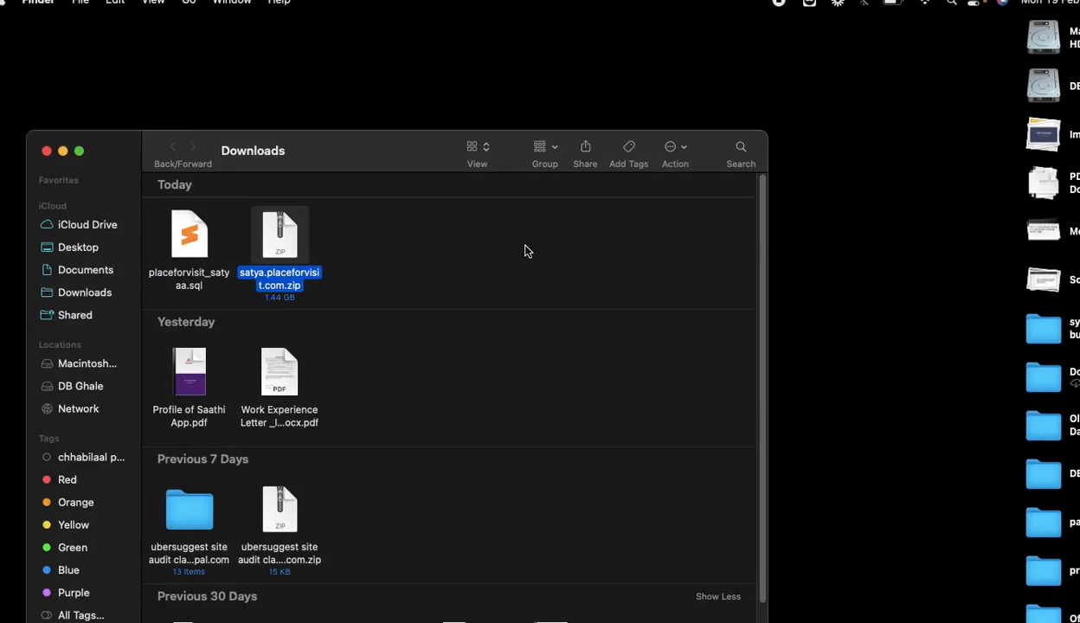
pyautogui.click(398, 264)
pyautogui.moveTo(408, 268); pyautogui.dragTo(843, 140)
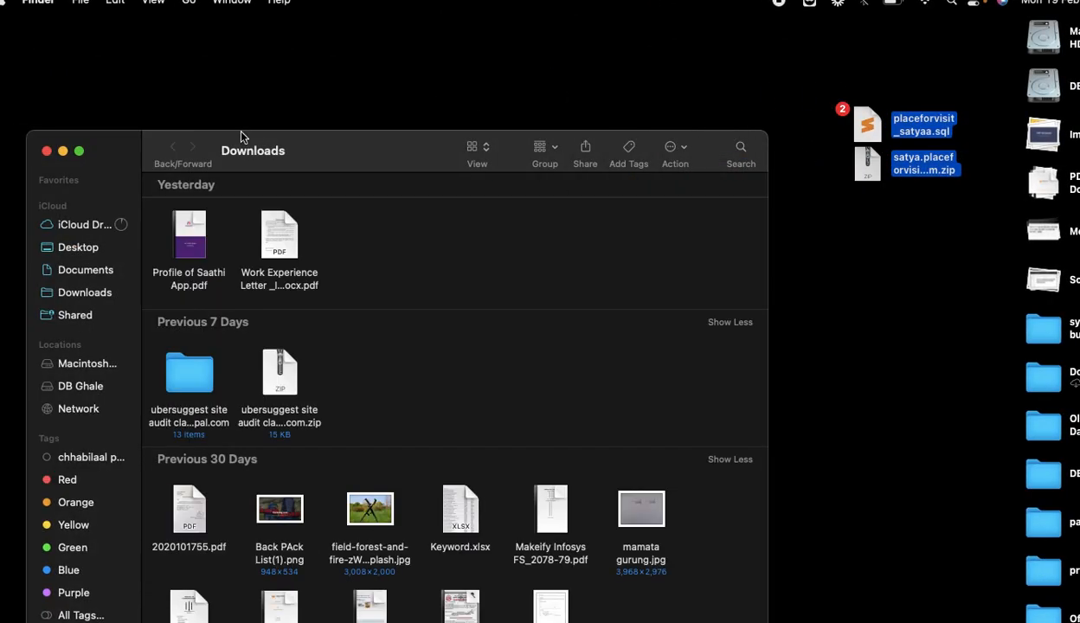
pyautogui.click(47, 151)
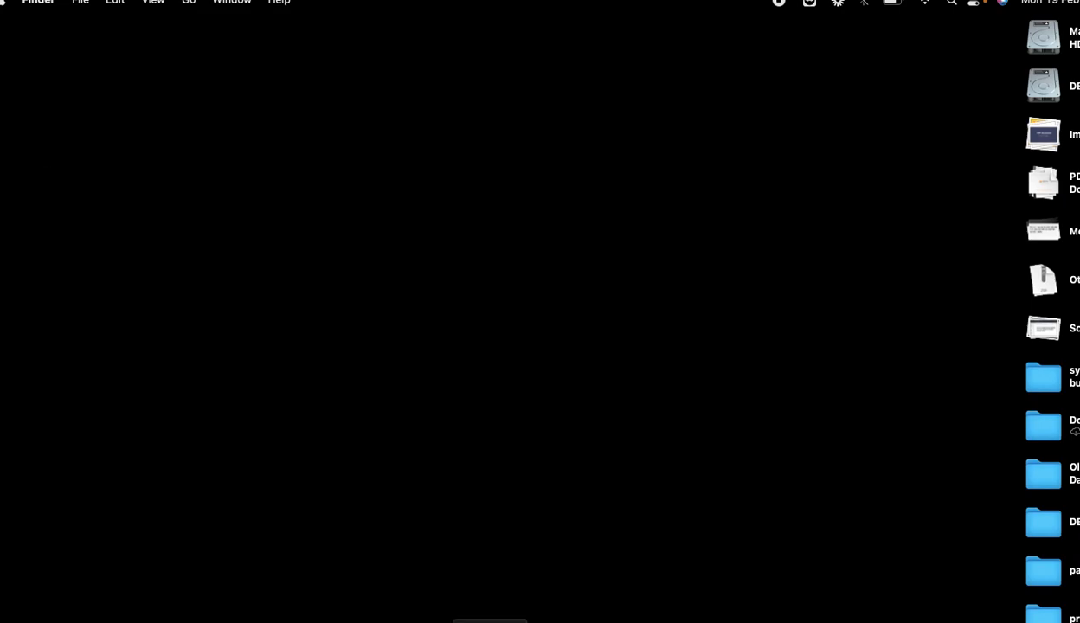
pyautogui.hotkey('ctrl', 'Right')
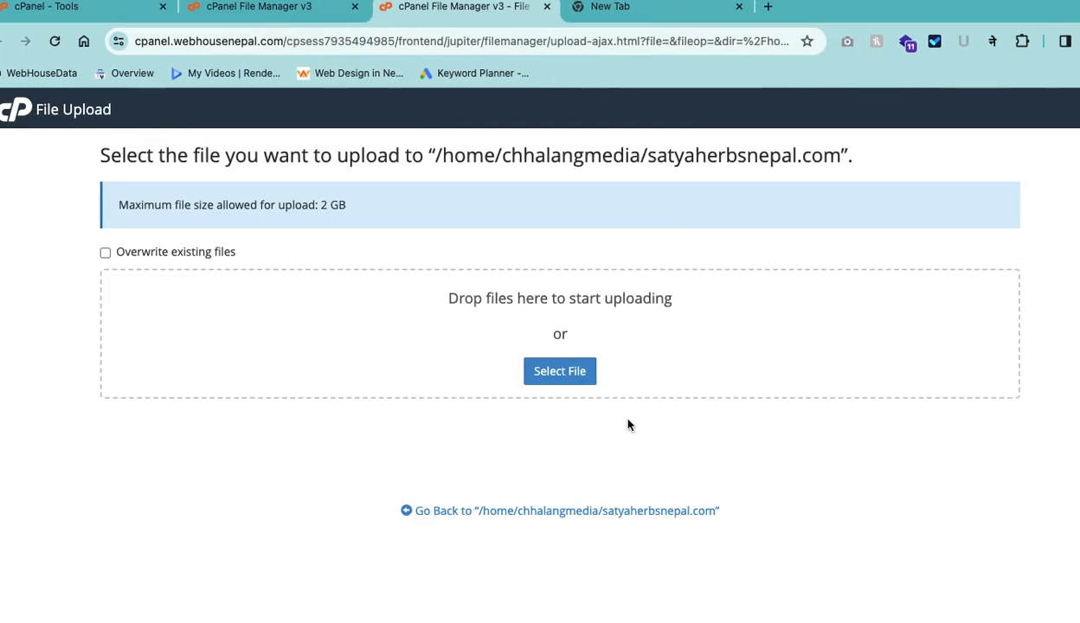
# - Choose satya.placeforvisit.com.zip and start uploading it into the satyaherbsnepal.com folder
pyautogui.click(570, 380)
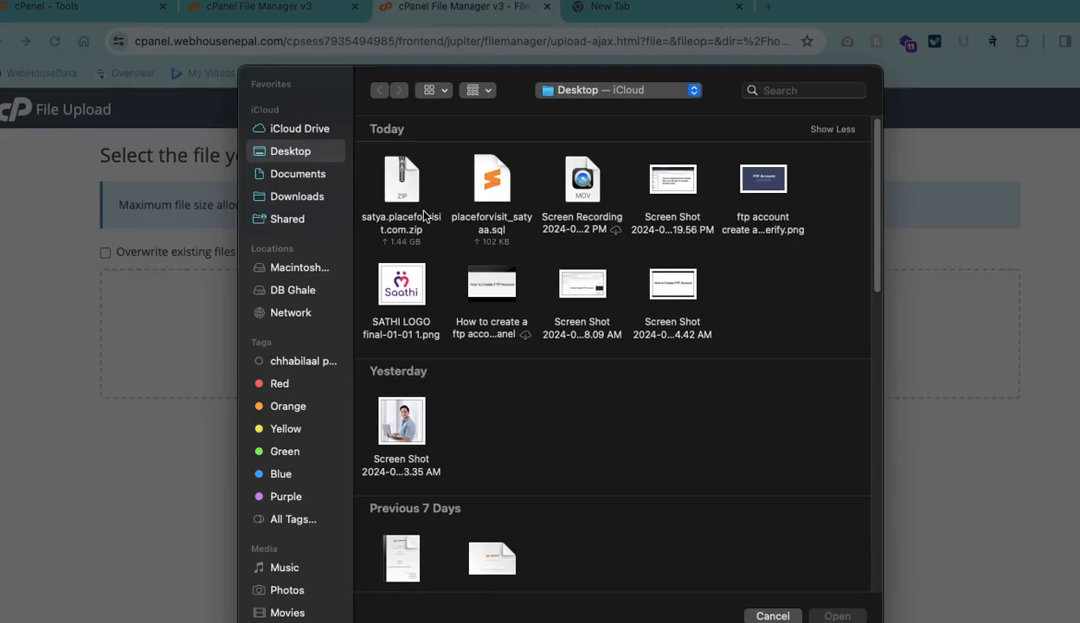
pyautogui.click(423, 215)
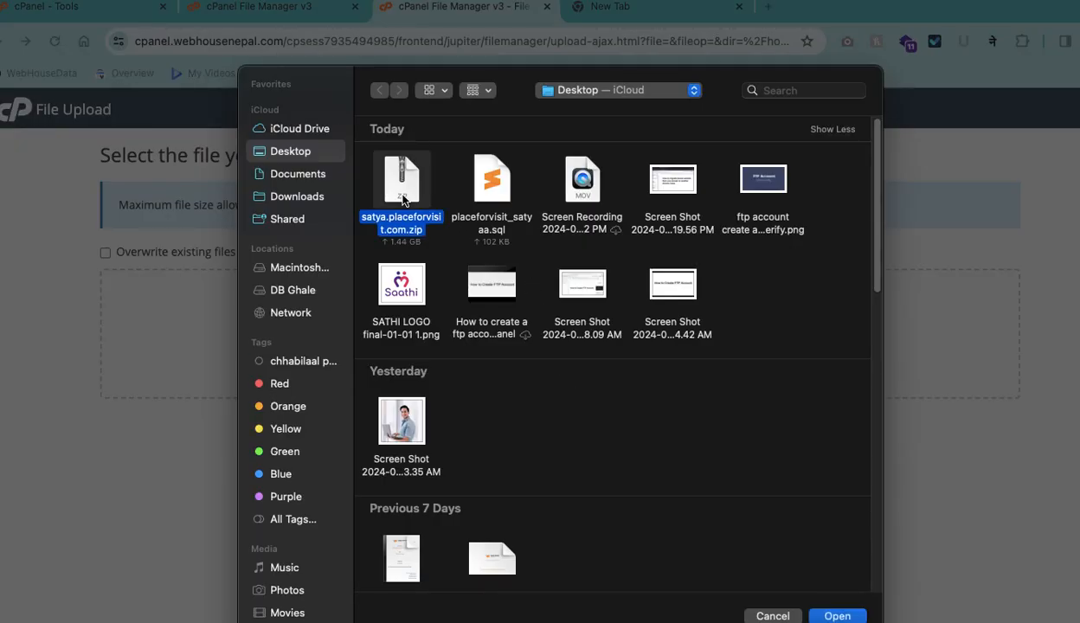
pyautogui.click(838, 615)
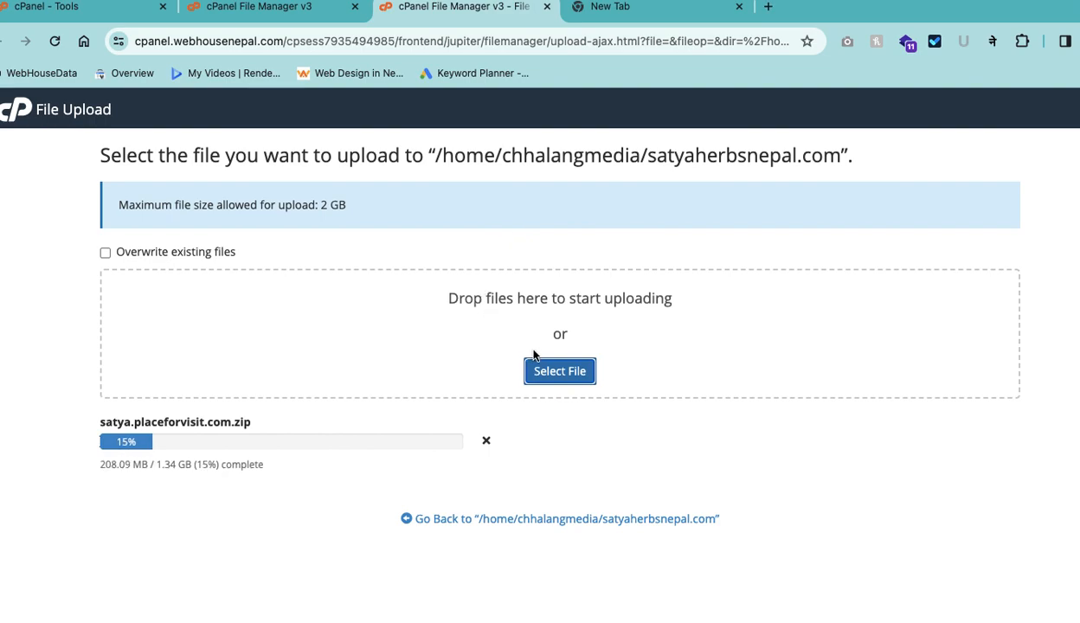
pyautogui.click(237, 10)
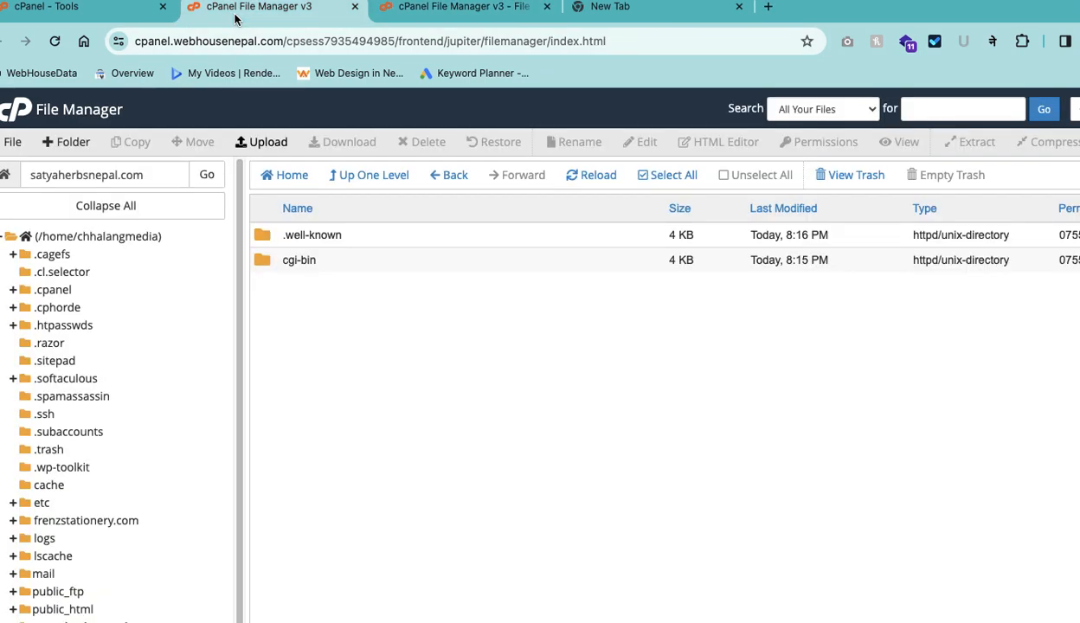
# - Create the MySQL database chhalangmedia_satya from the MySQL Databases page and return to the list
pyautogui.click(108, 11)
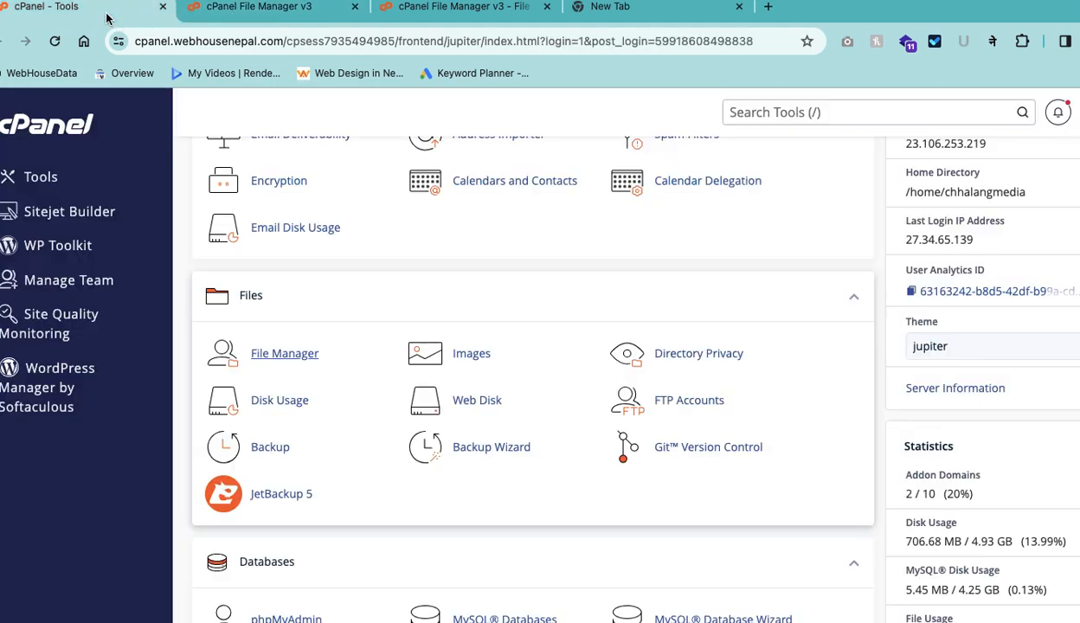
pyautogui.scroll(5, 354, 277)
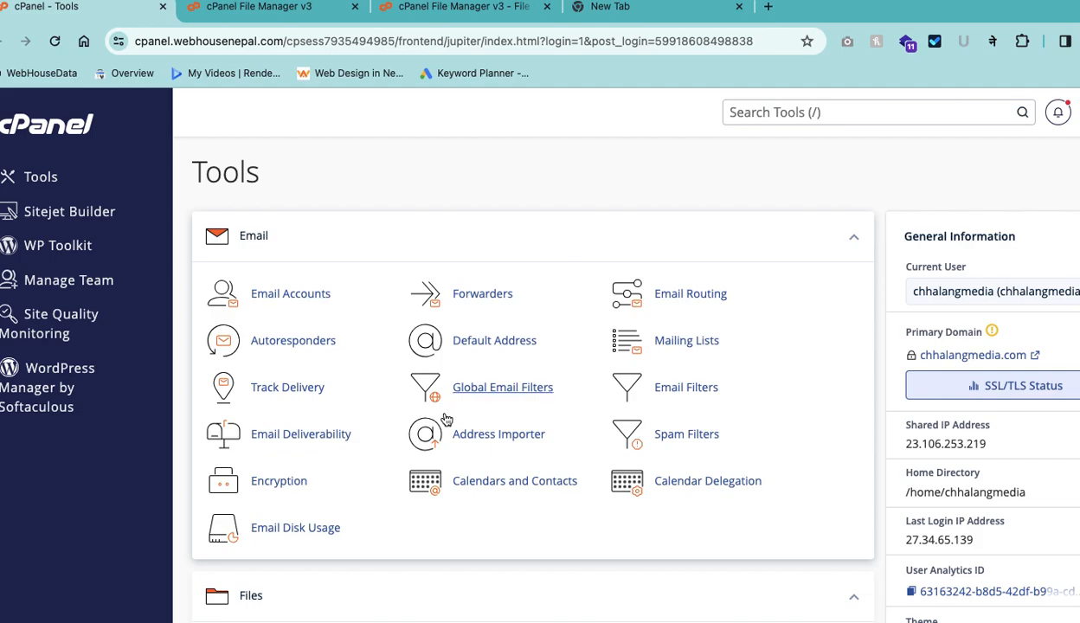
pyautogui.scroll(-3, 445, 414)
pyautogui.scroll(-4, 445, 414)
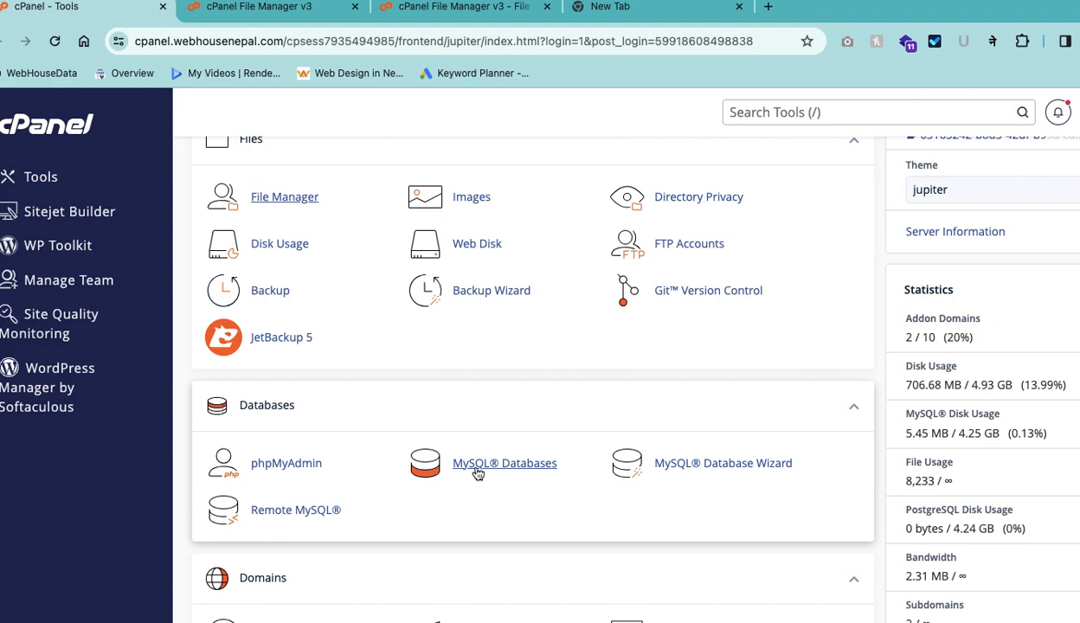
pyautogui.click(477, 474)
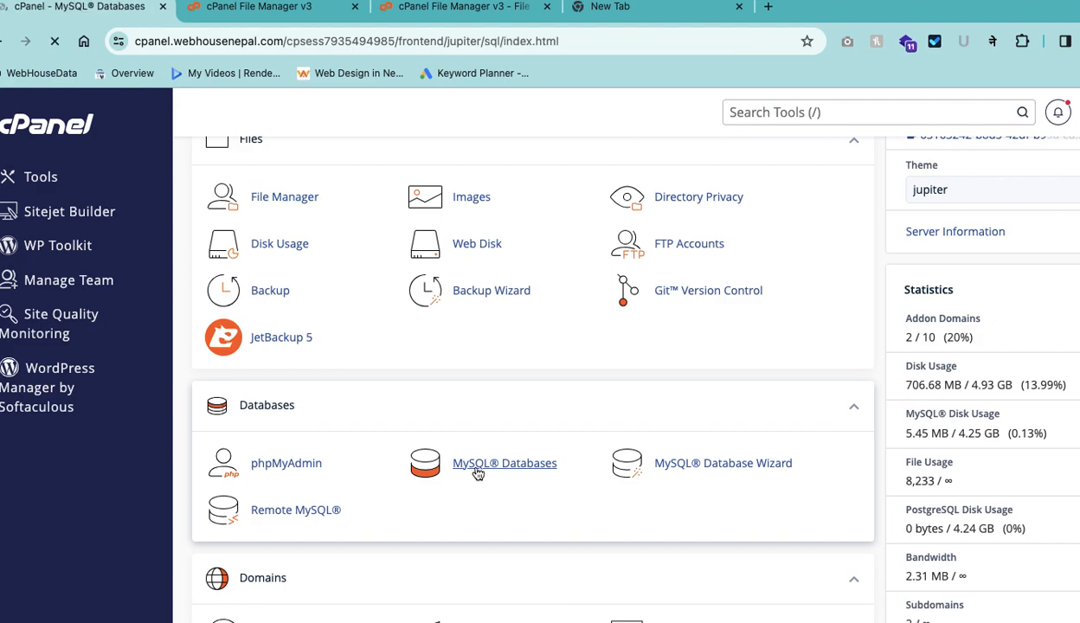
pyautogui.scroll(-2, 404, 391)
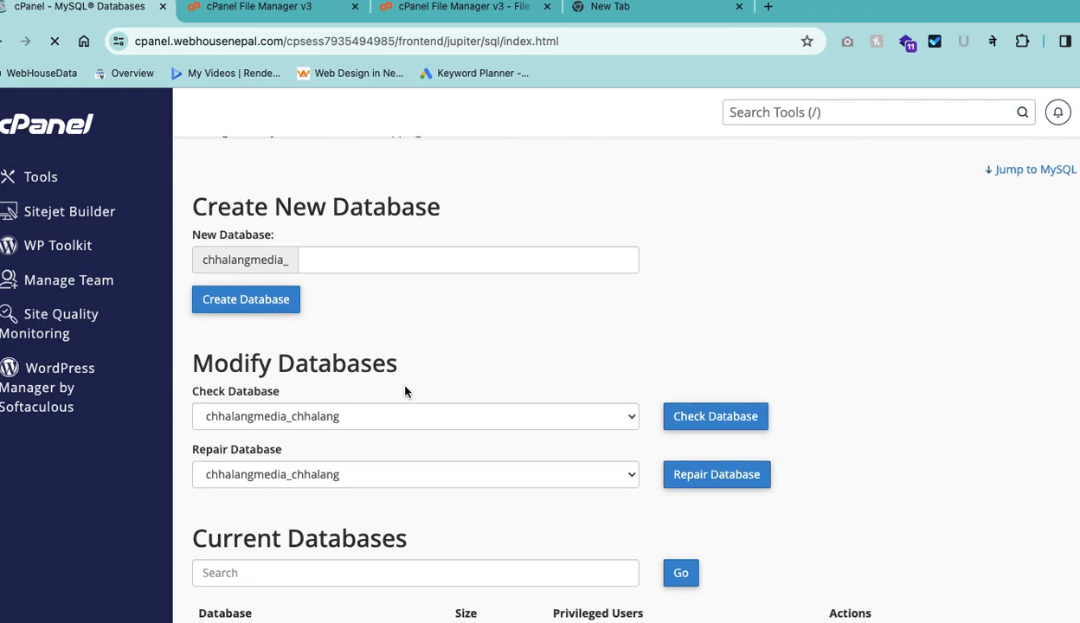
pyautogui.click(347, 260)
pyautogui.write('satya')
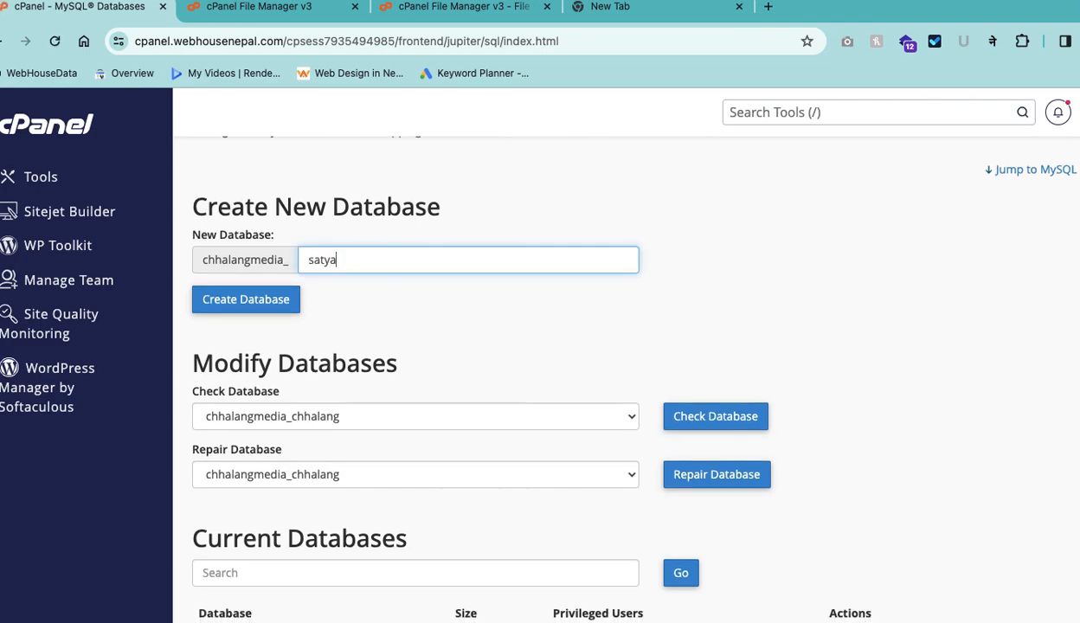
pyautogui.click(276, 301)
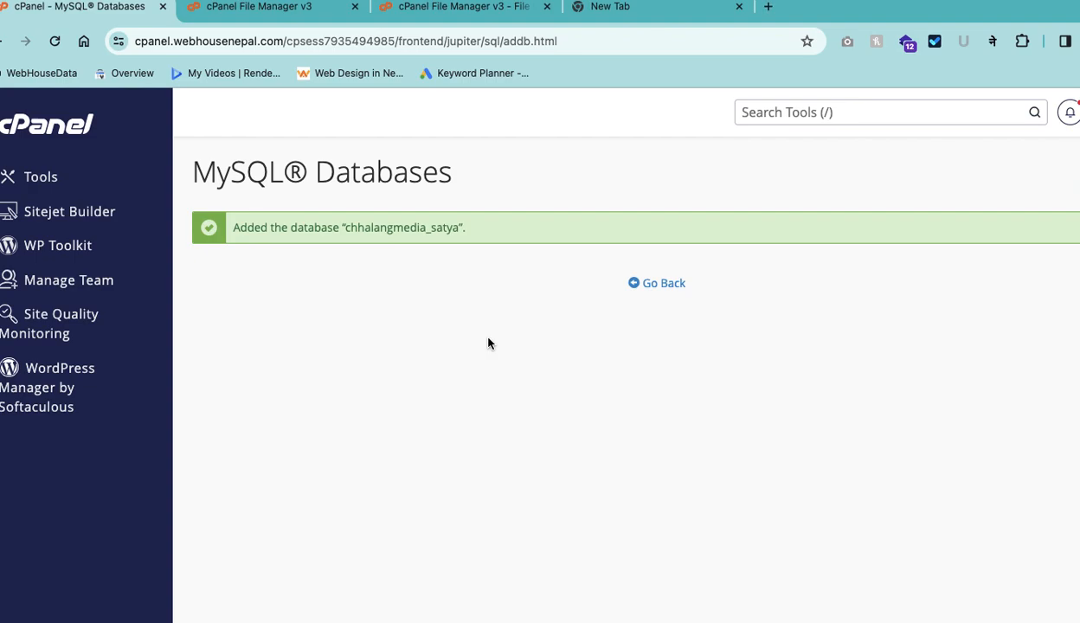
pyautogui.click(649, 289)
# - Enter satya as the new MySQL user name, then close the Notes window
pyautogui.scroll(-5, 603, 489)
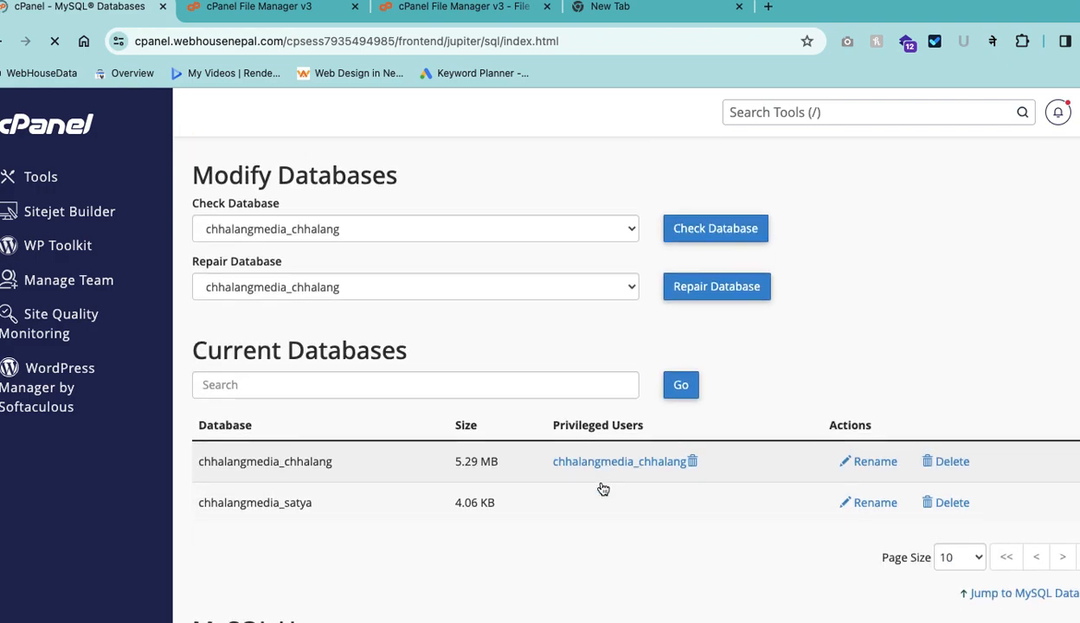
pyautogui.scroll(-3, 601, 488)
pyautogui.click(407, 354)
pyautogui.write('satya')
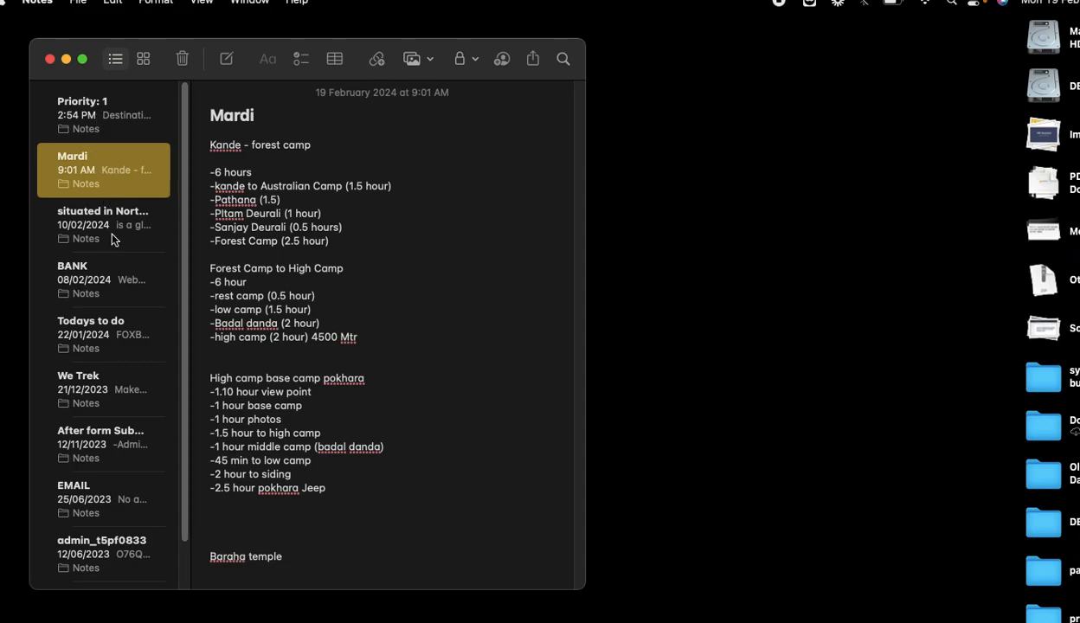
pyautogui.click(277, 523)
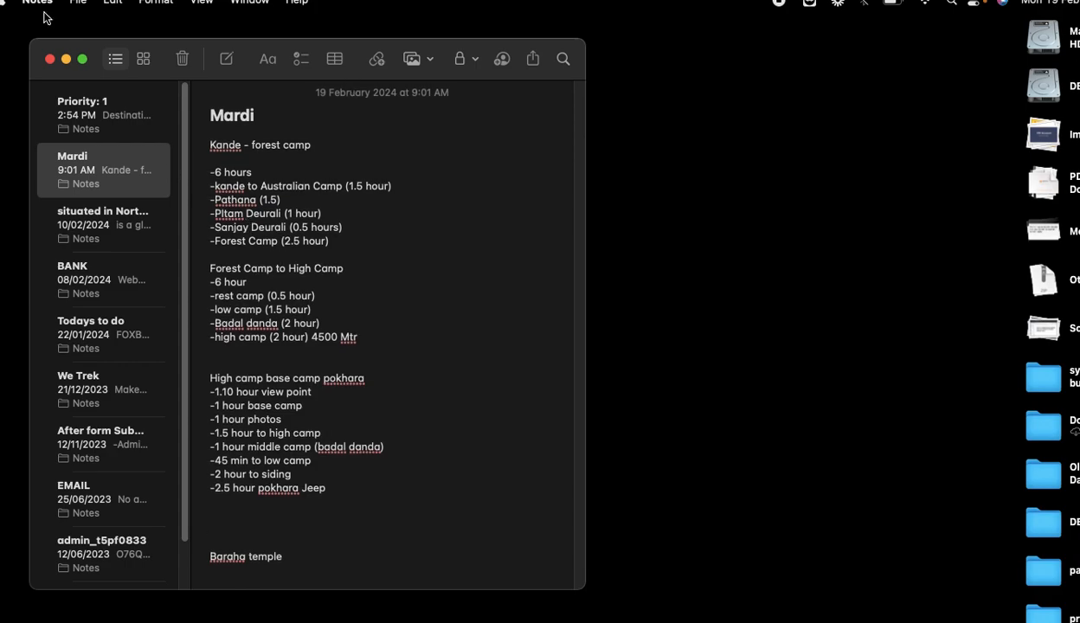
pyautogui.click(49, 58)
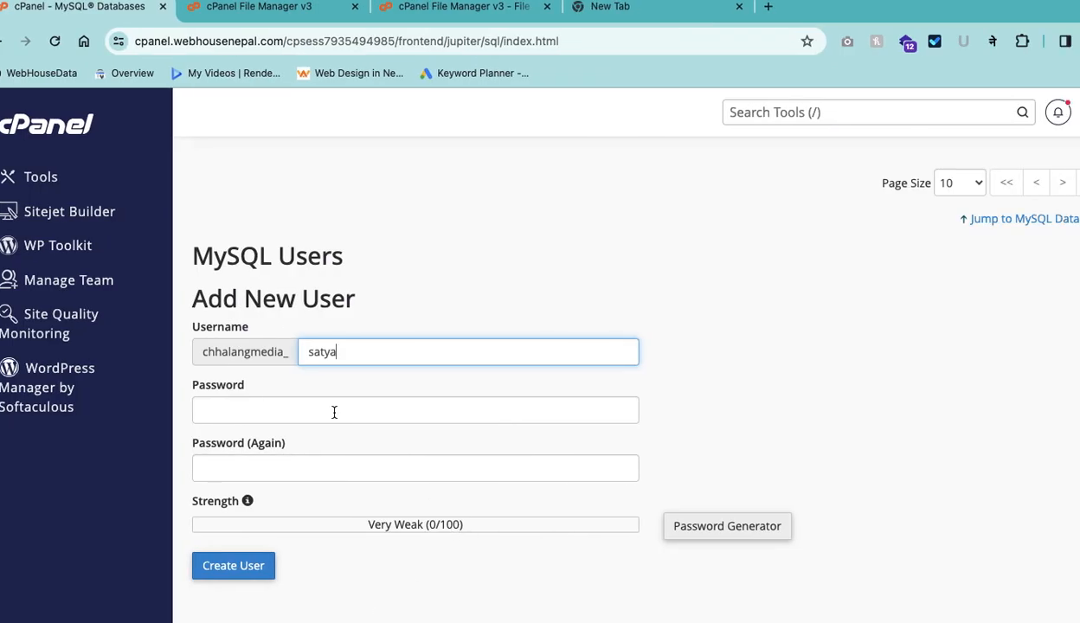
# - Enter and confirm the password to create MySQL user chhalangmedia_satya, declining the browser's password save
pyautogui.click(334, 412)
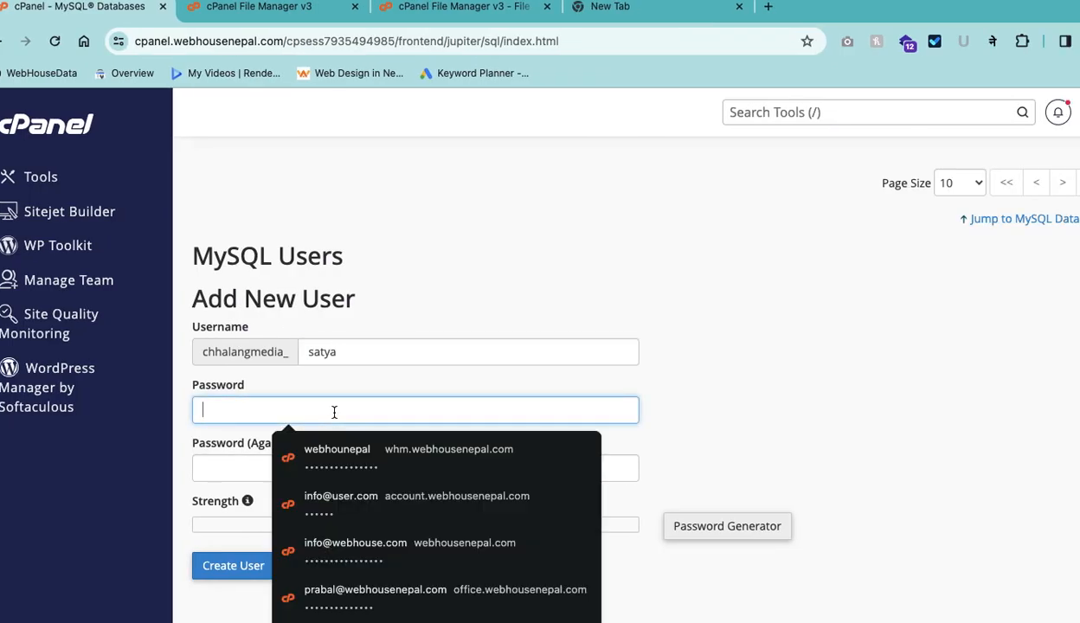
pyautogui.write('••••')
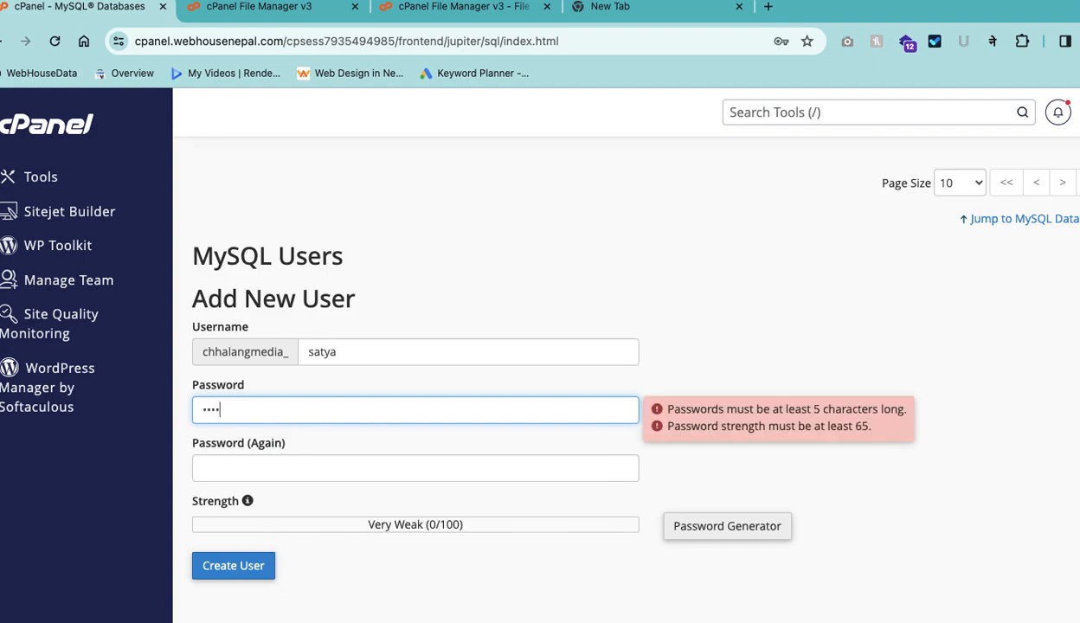
pyautogui.write('•')
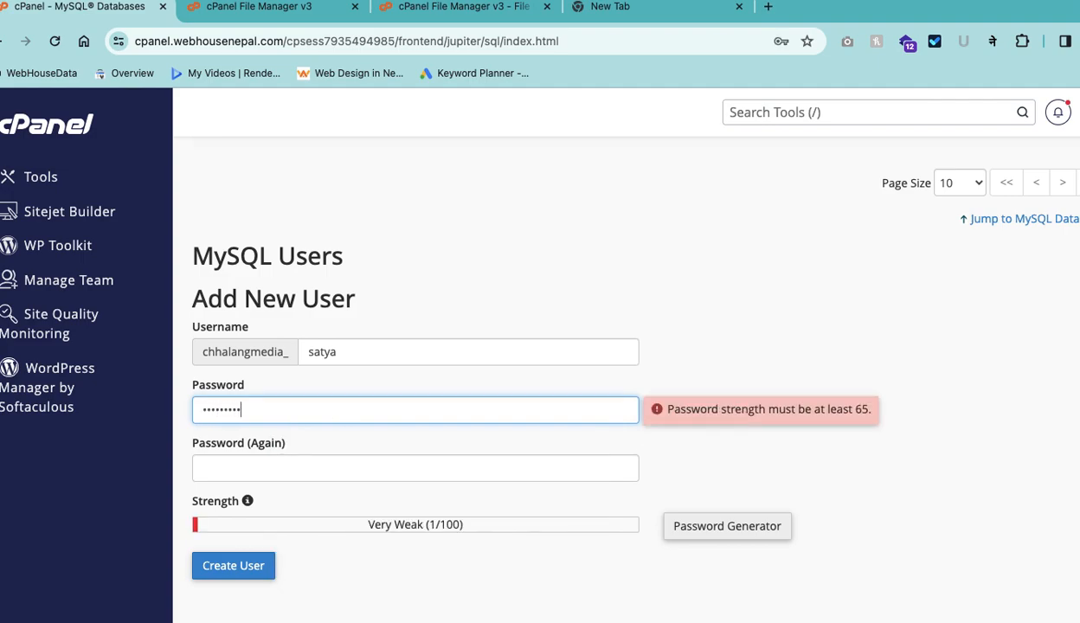
pyautogui.write('•')
pyautogui.click(331, 475)
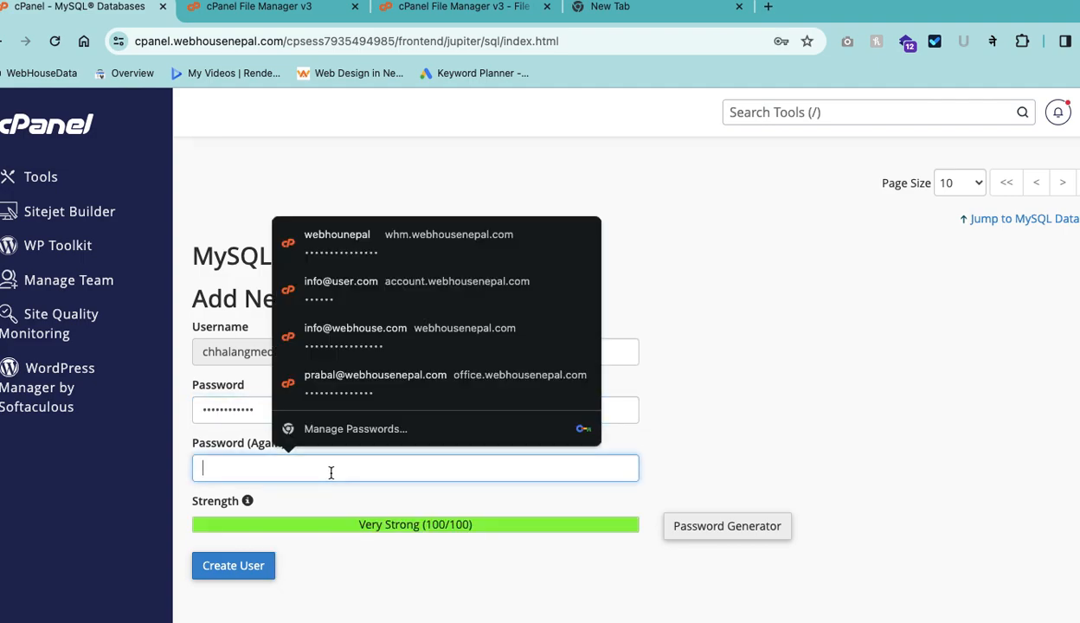
pyautogui.write('••••••')
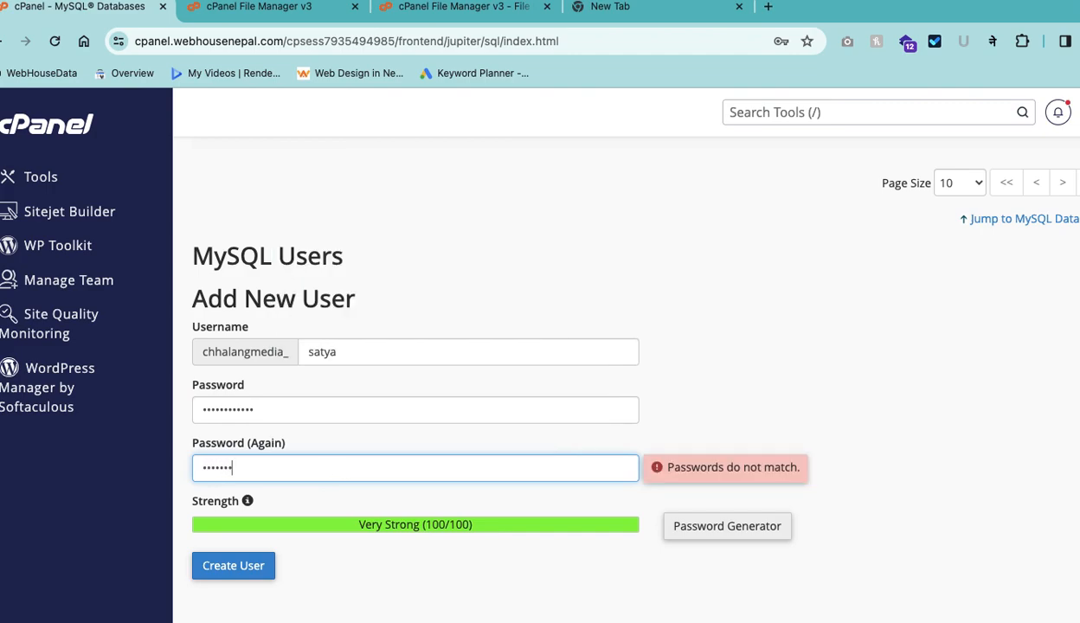
pyautogui.write('••')
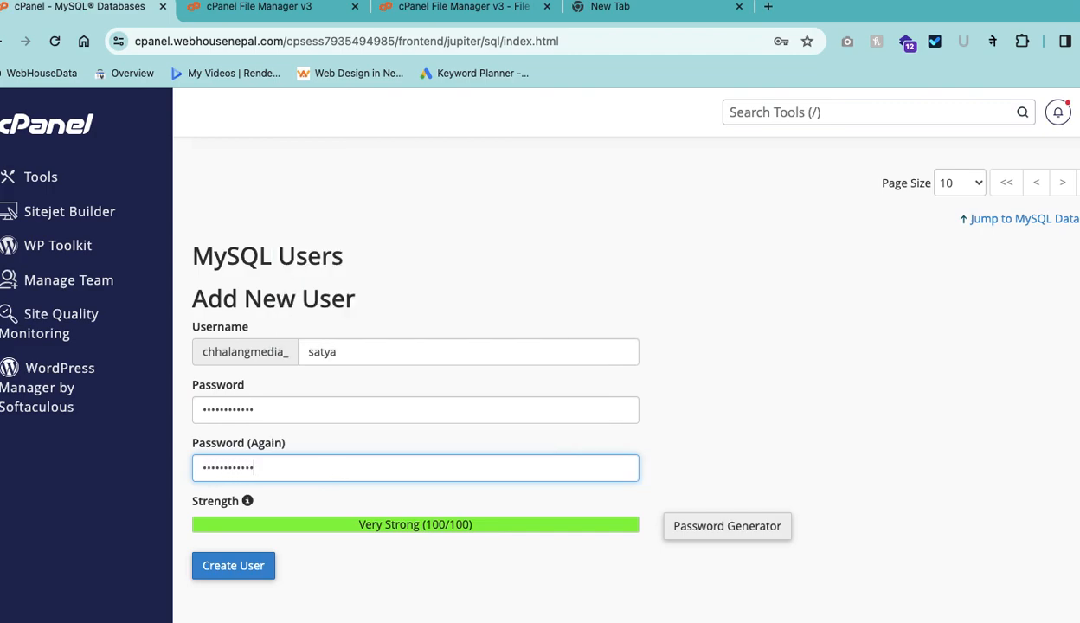
pyautogui.click(239, 567)
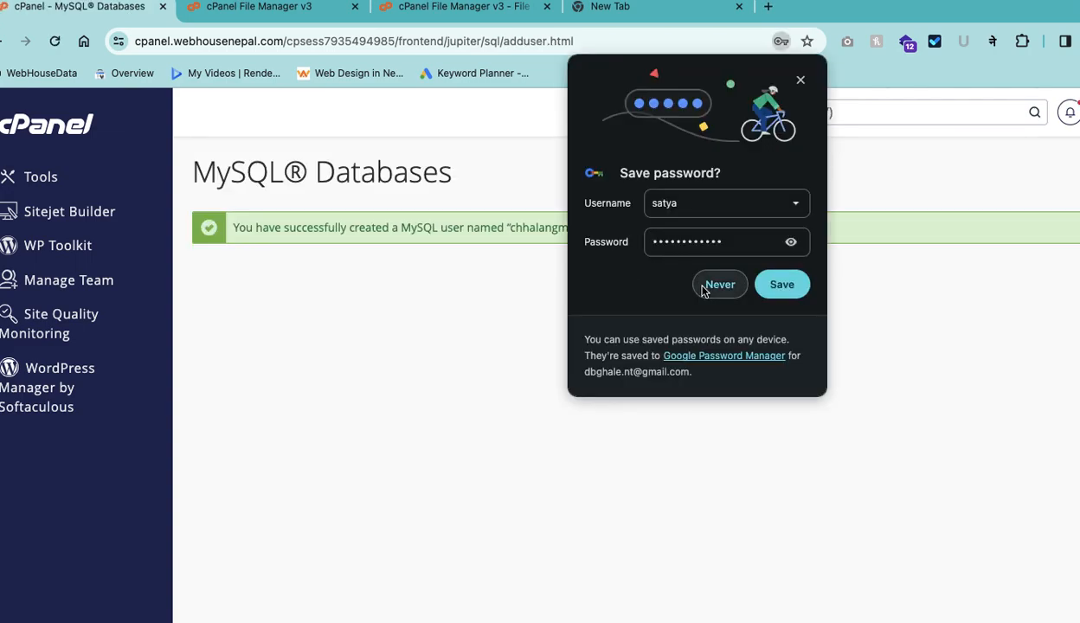
pyautogui.click(801, 80)
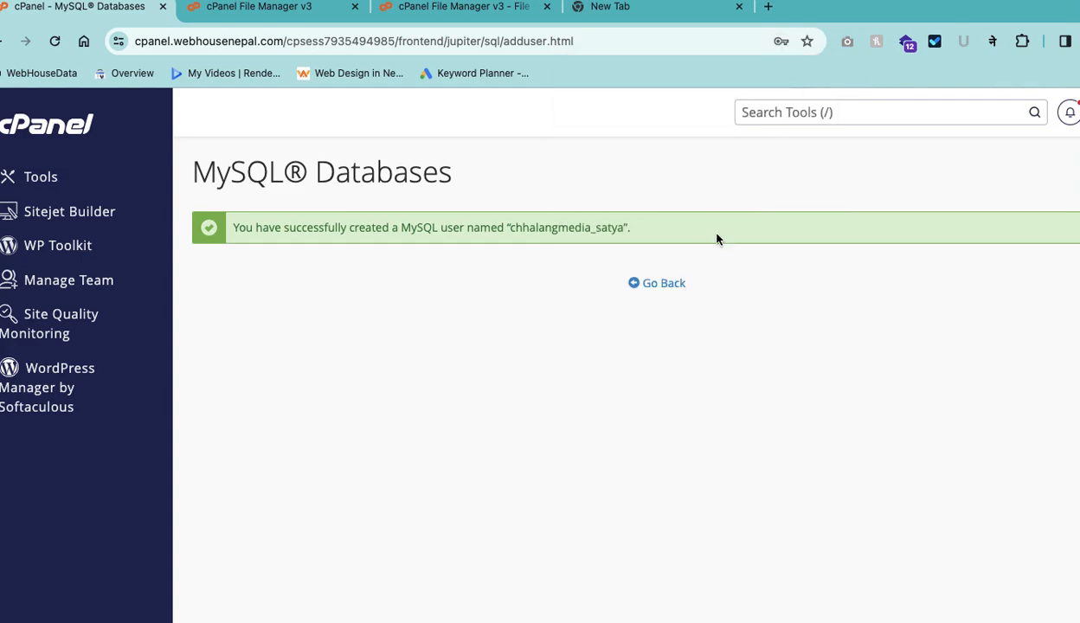
# - Add user chhalangmedia_satya to database chhalangmedia_satya under Add User To Database
pyautogui.click(650, 284)
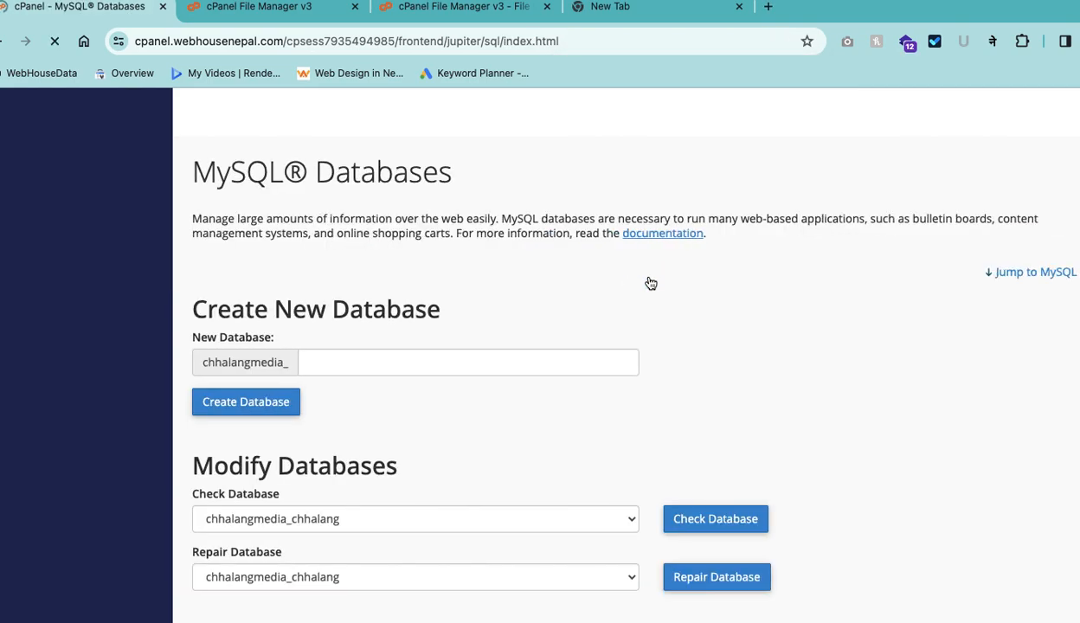
pyautogui.scroll(-6, 586, 476)
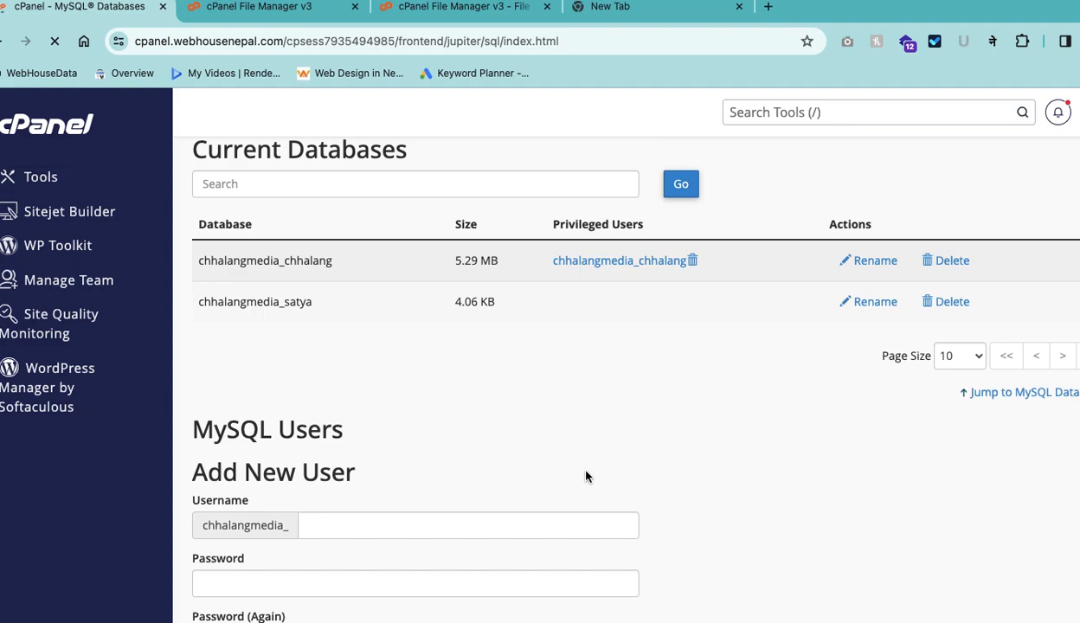
pyautogui.scroll(-6, 586, 476)
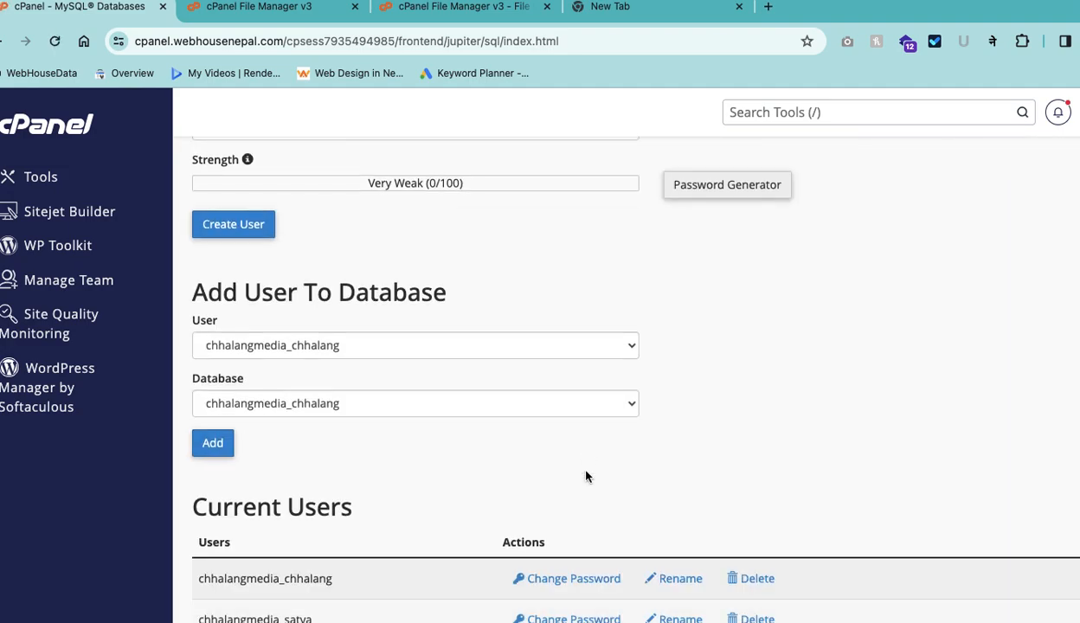
pyautogui.click(576, 355)
pyautogui.click(468, 364)
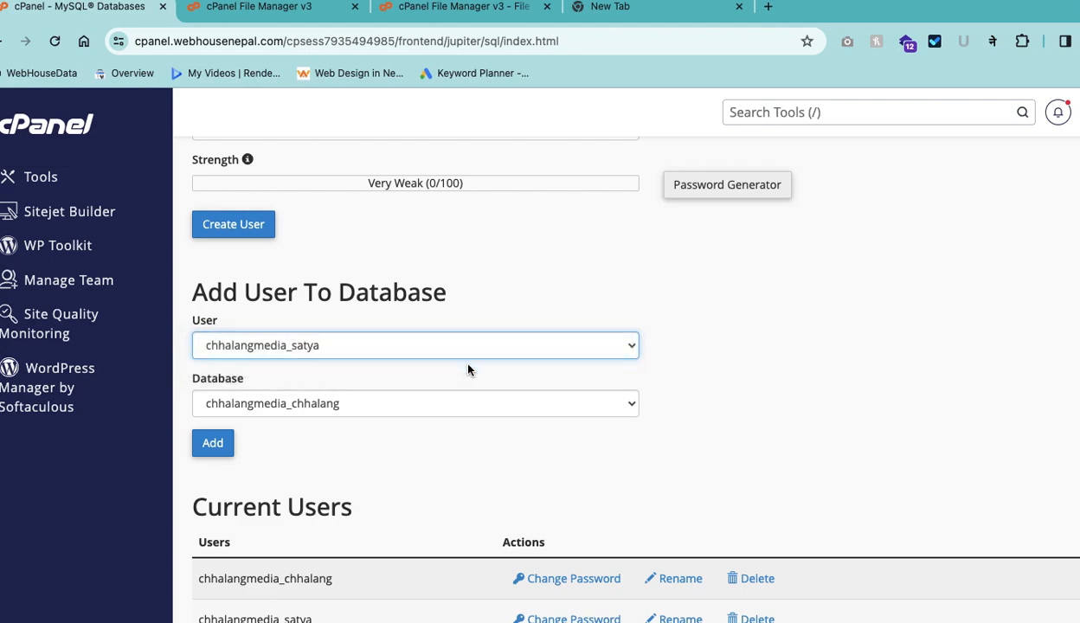
pyautogui.click(473, 404)
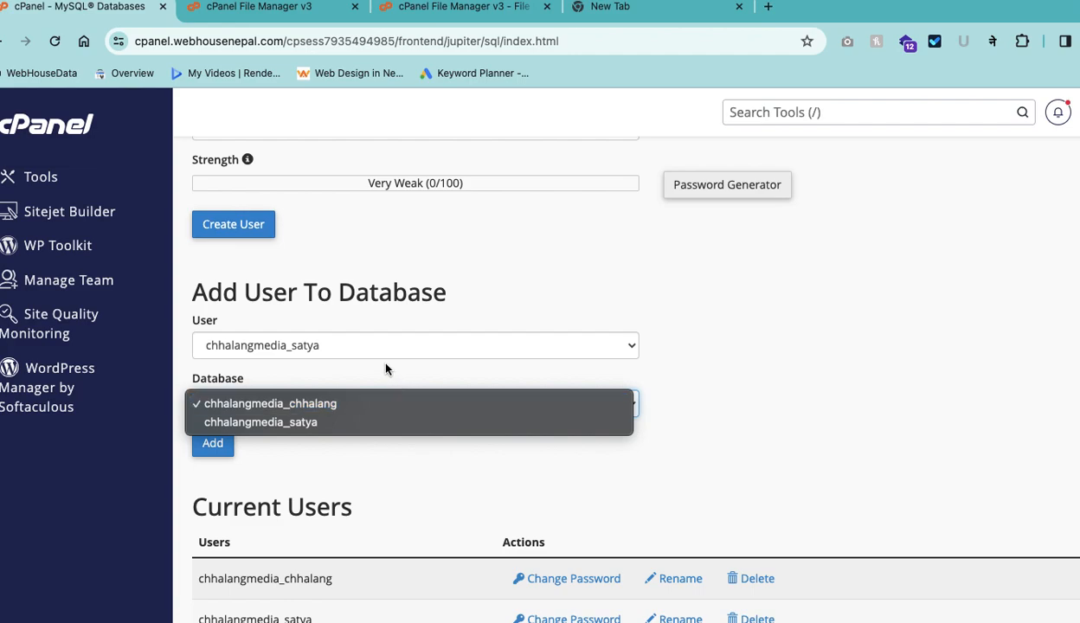
pyautogui.click(321, 423)
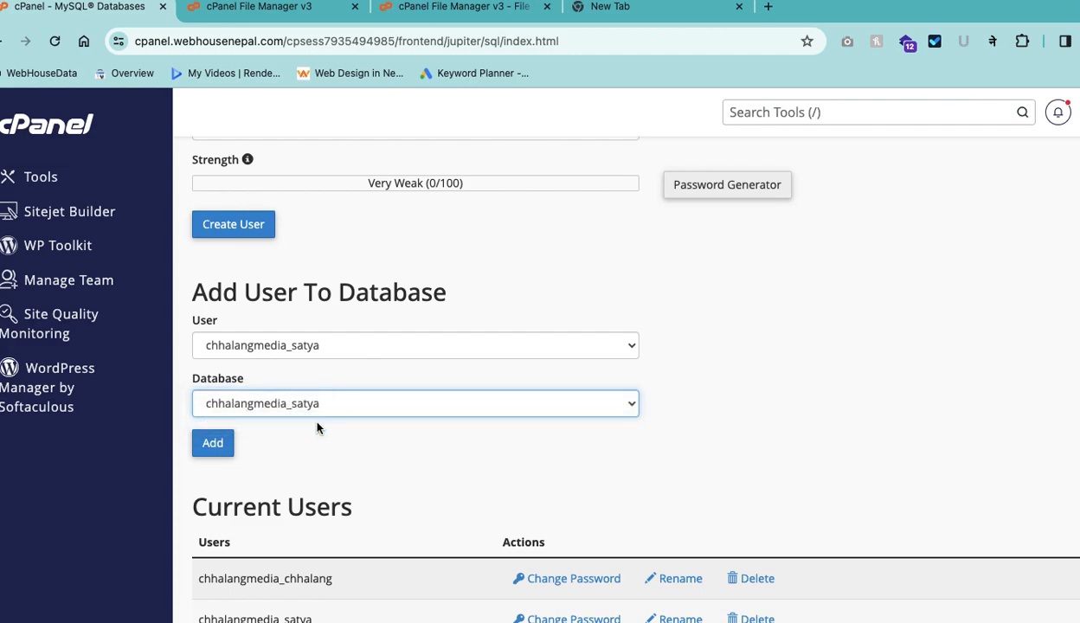
pyautogui.click(214, 444)
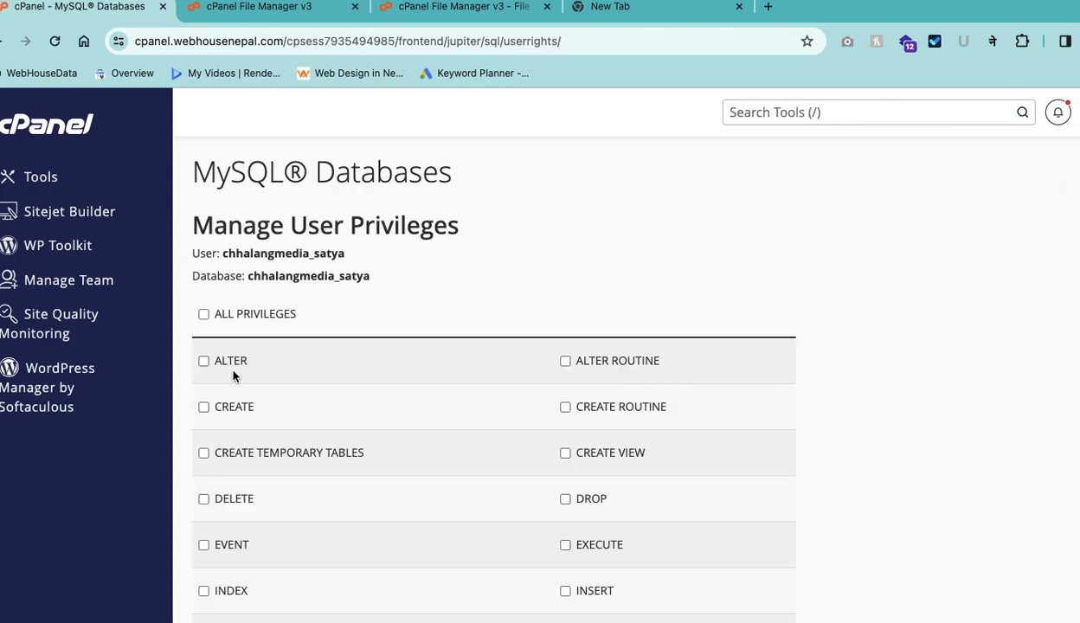
# - Grant ALL PRIVILEGES on chhalangmedia_satya to the user and save the changes
pyautogui.click(203, 314)
pyautogui.scroll(-3, 424, 430)
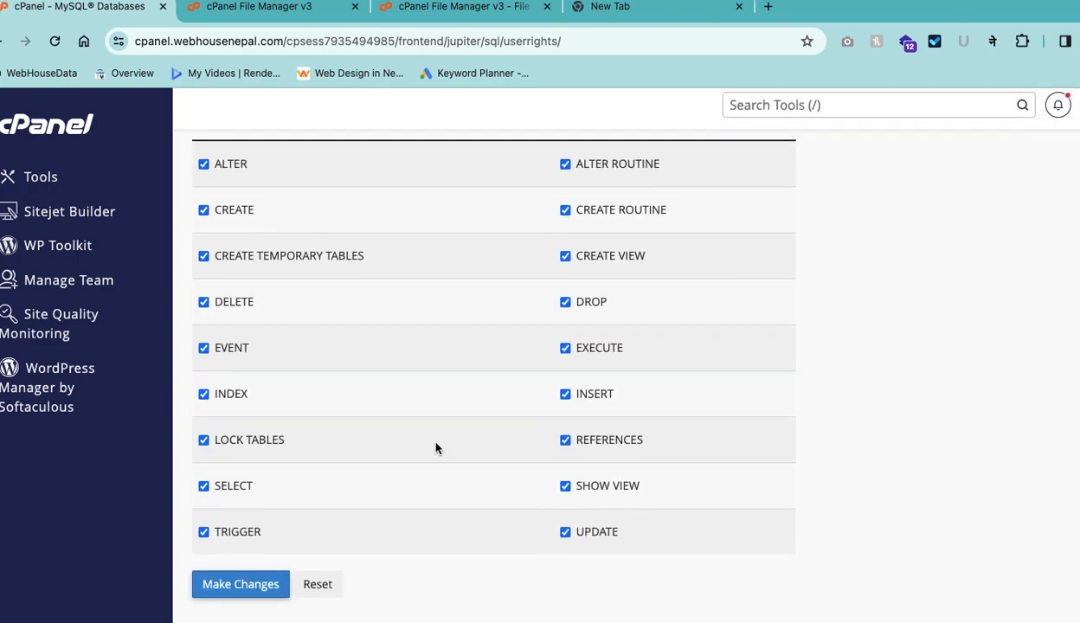
pyautogui.click(242, 594)
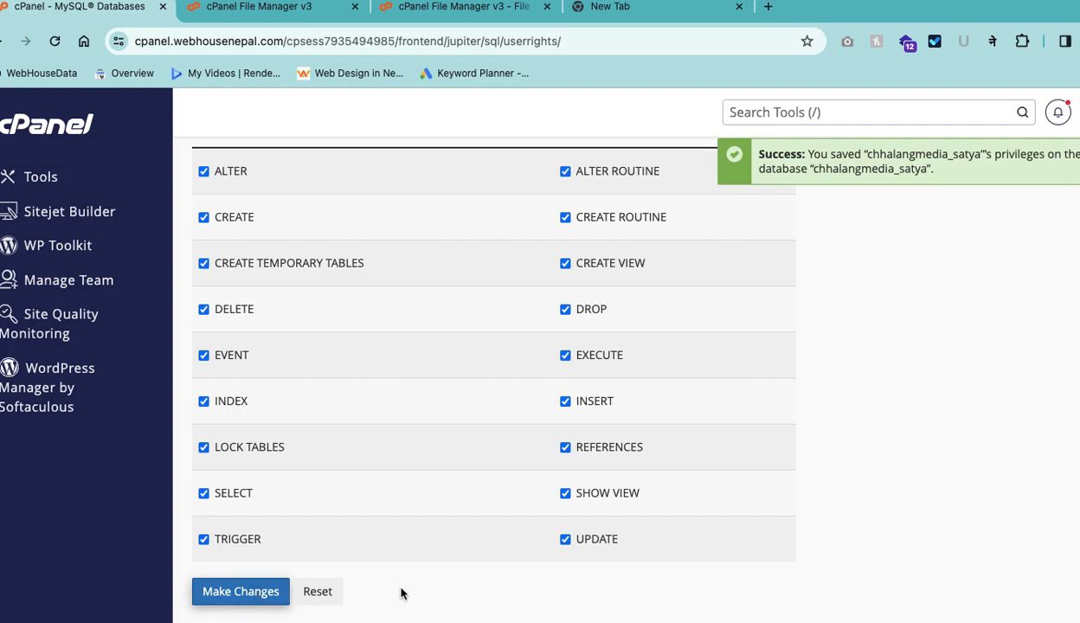
# - Check the site archive's upload progress, then return to the privileges page
pyautogui.click(437, 9)
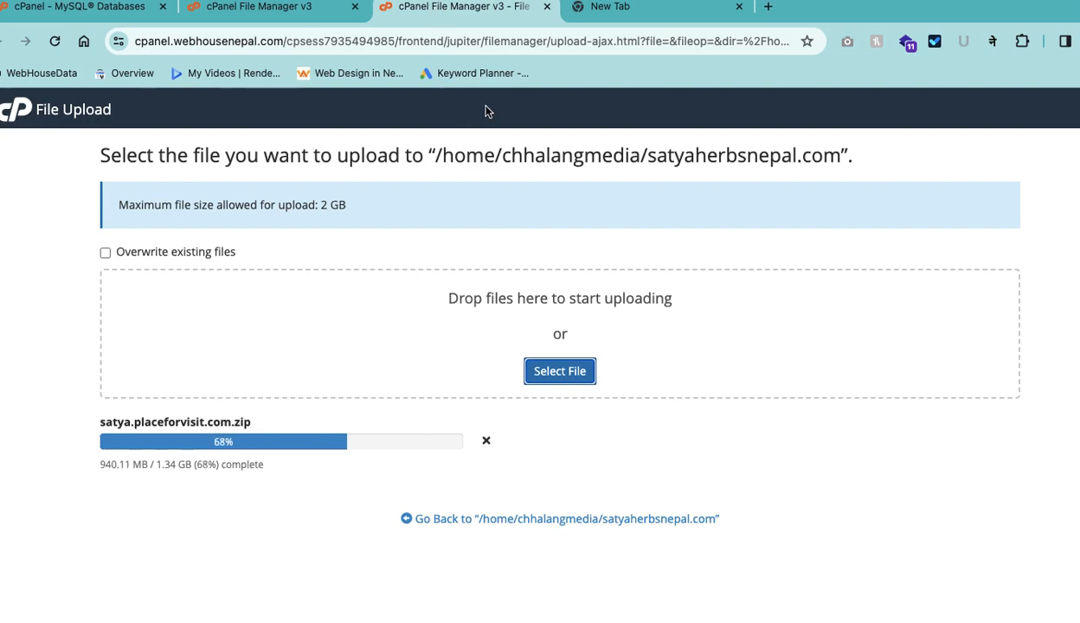
pyautogui.click(48, 7)
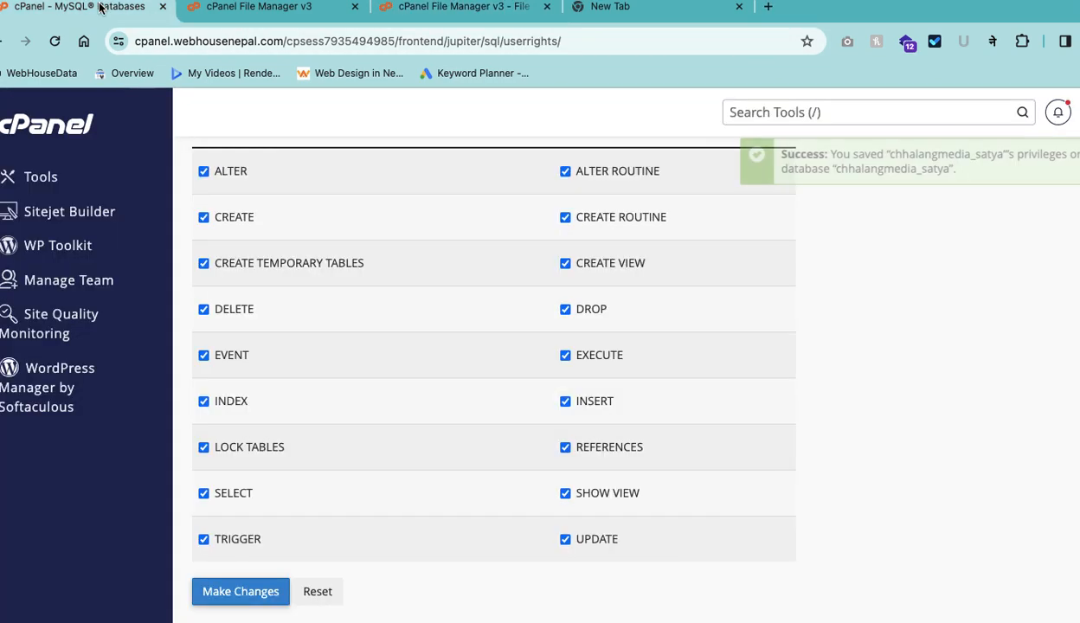
pyautogui.scroll(1, 352, 332)
pyautogui.scroll(2, 352, 331)
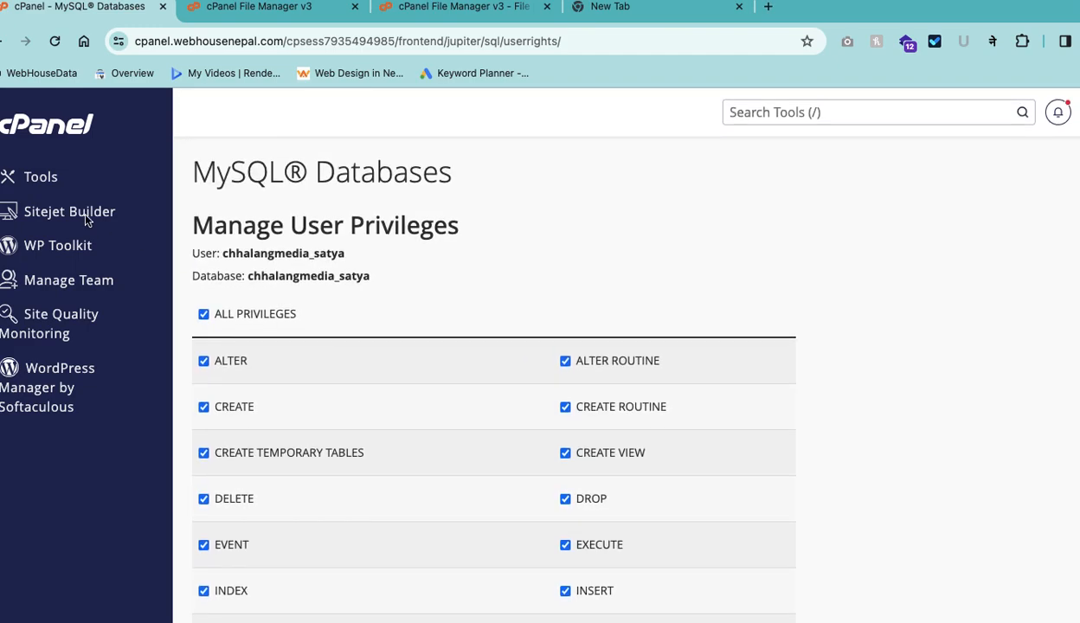
# - Open phpMyAdmin in a new tab from the Databases section of cPanel's Tools page
pyautogui.click(37, 138)
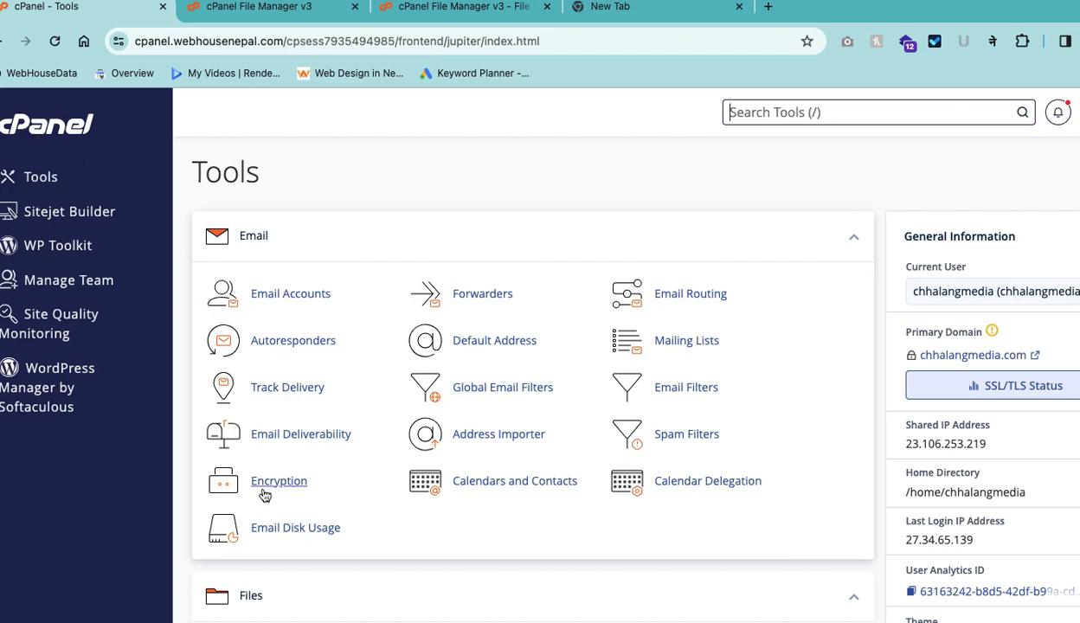
pyautogui.scroll(-5, 247, 476)
pyautogui.scroll(-2, 273, 517)
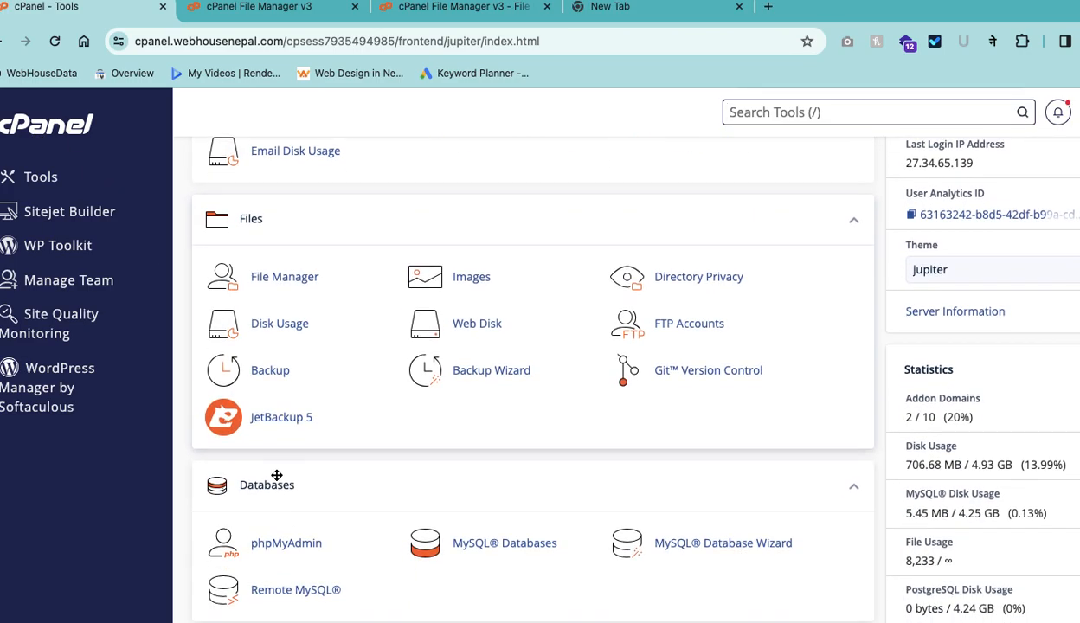
pyautogui.click(274, 545)
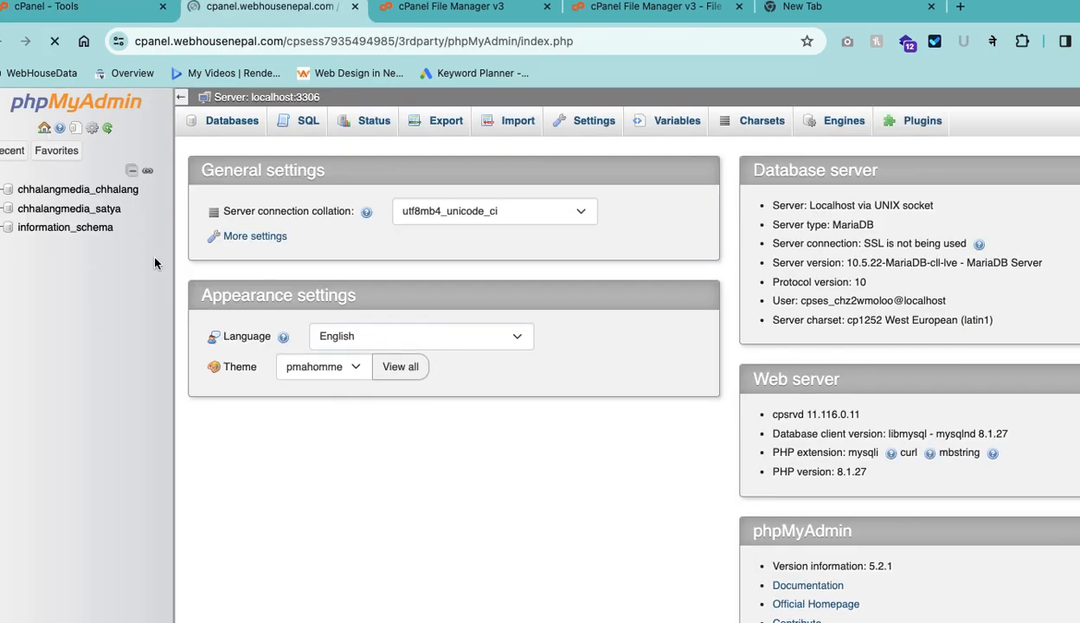
# - Choose placeforvisit_satyaa.sql as the import file for the chhalangmedia_satya database
pyautogui.click(73, 212)
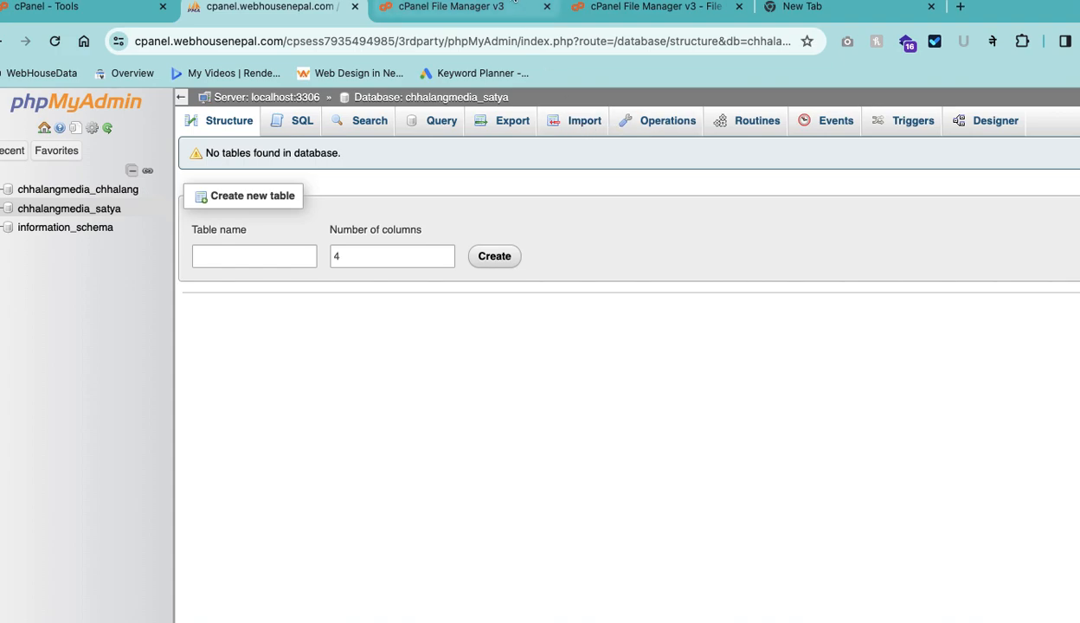
pyautogui.click(584, 129)
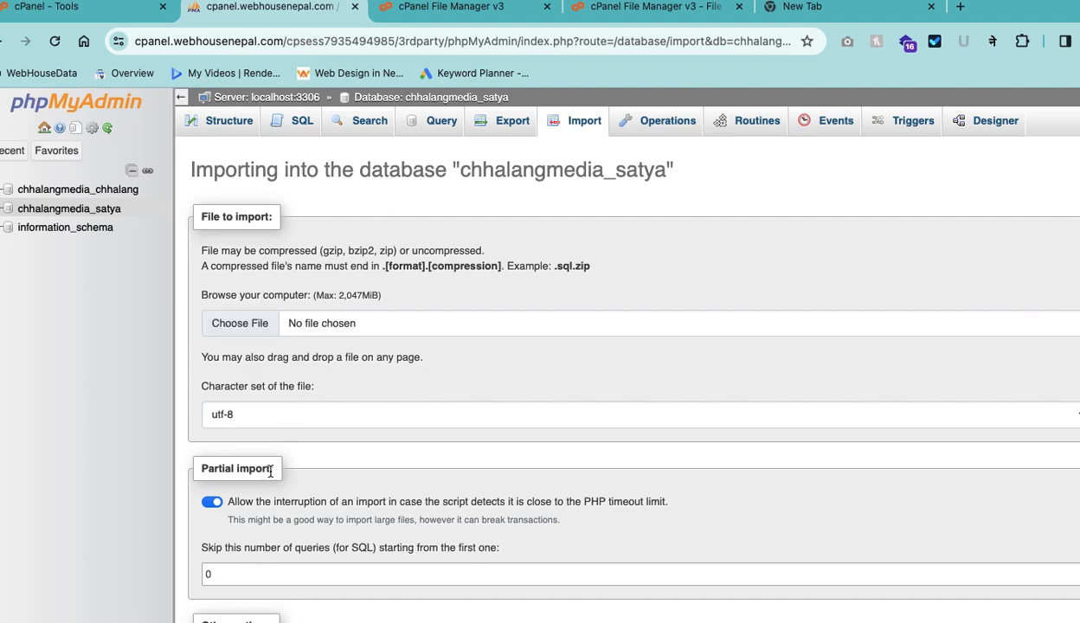
pyautogui.scroll(-1, 249, 515)
pyautogui.scroll(-5, 249, 515)
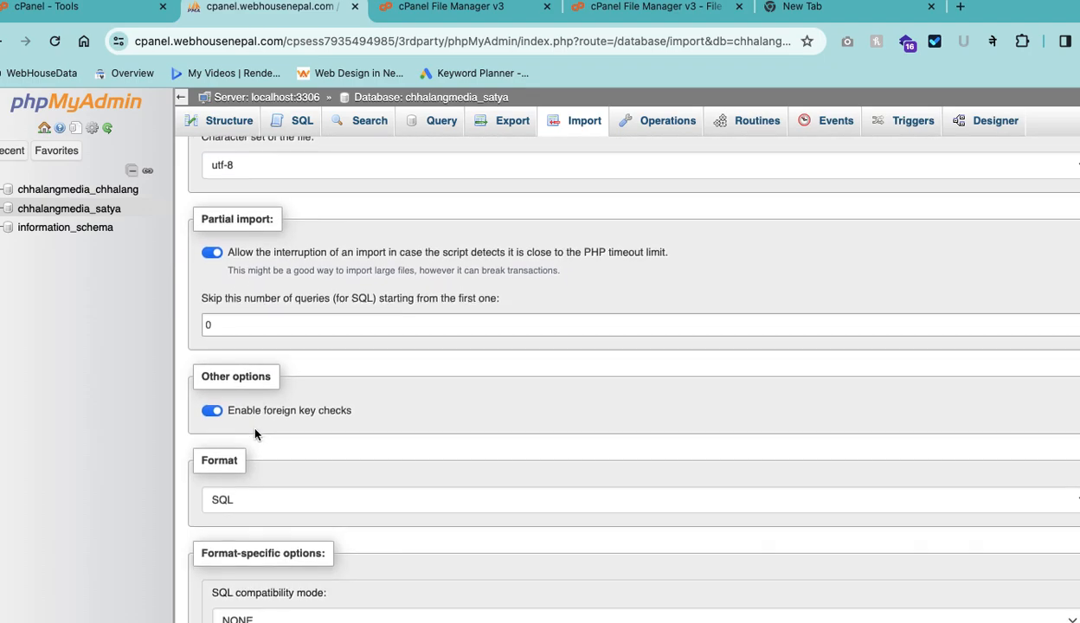
pyautogui.scroll(5, 248, 417)
pyautogui.click(249, 318)
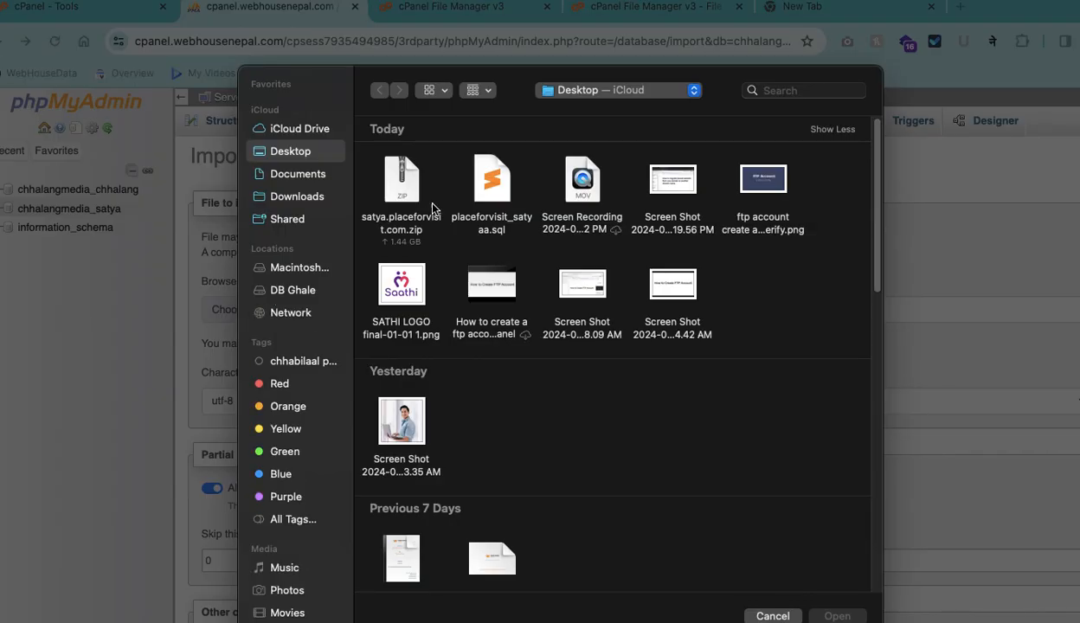
pyautogui.click(499, 192)
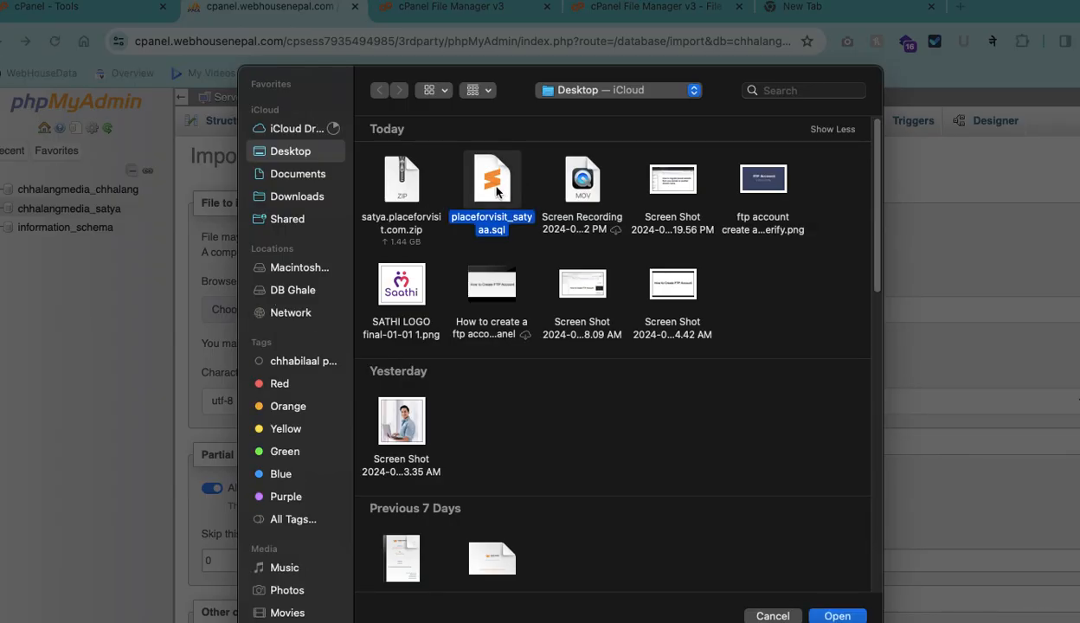
pyautogui.click(835, 617)
# - Take the browser out of full screen and reposition its window on the desktop
pyautogui.scroll(-5, 591, 417)
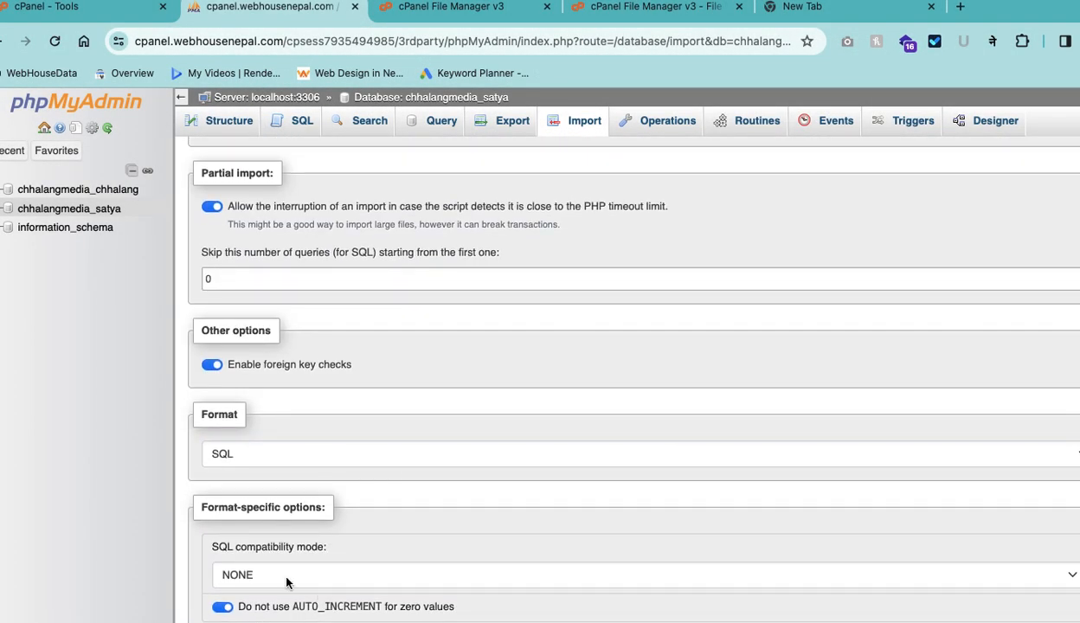
pyautogui.moveTo(35, 8)
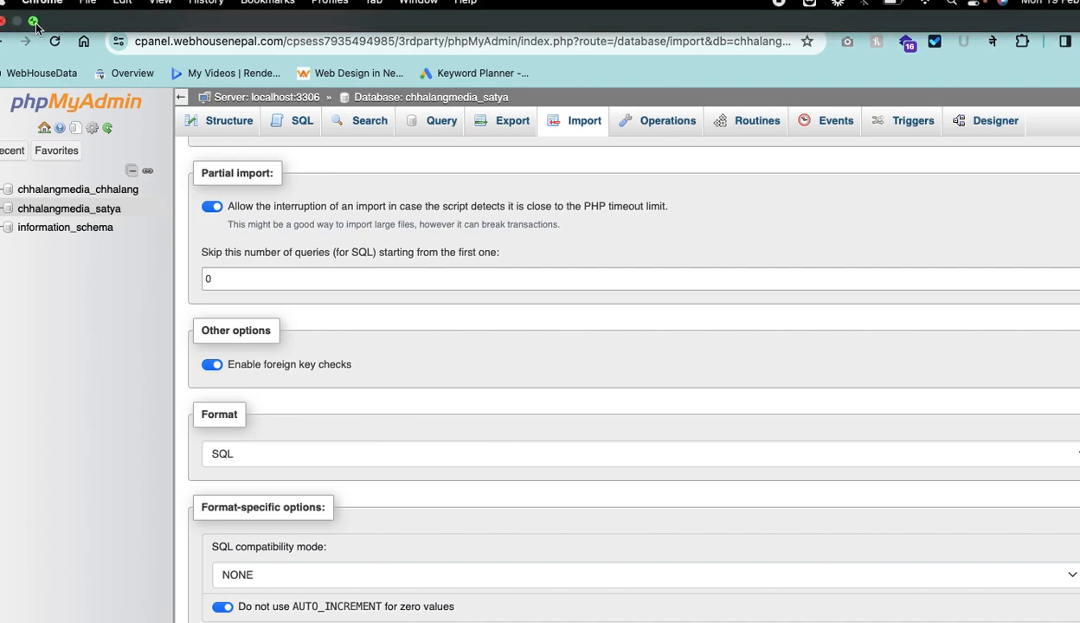
pyautogui.click(33, 21)
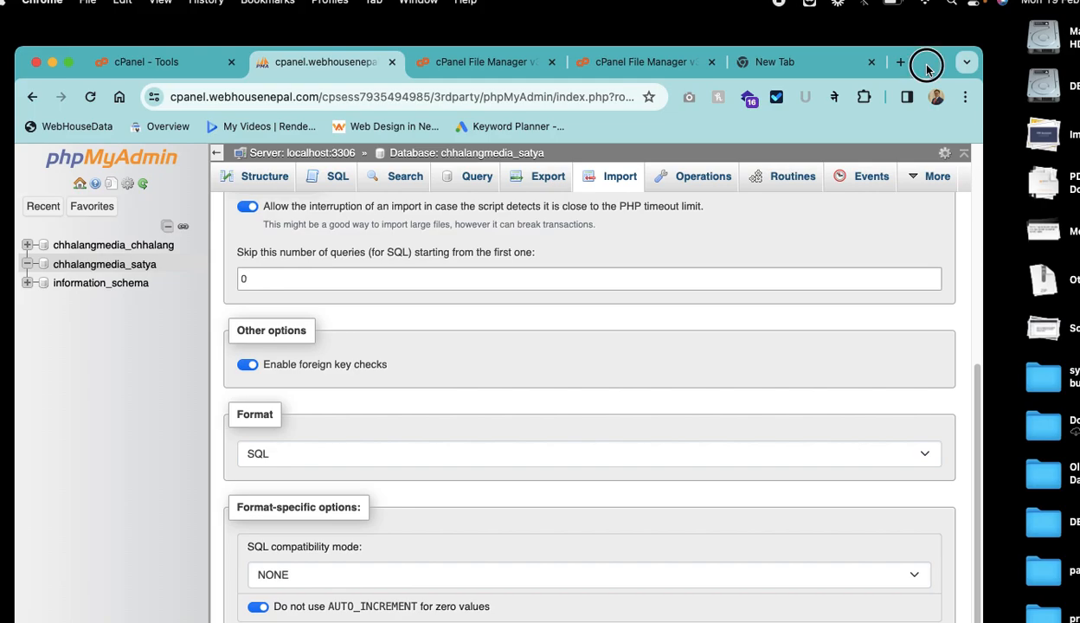
pyautogui.moveTo(926, 58); pyautogui.dragTo(907, 22)
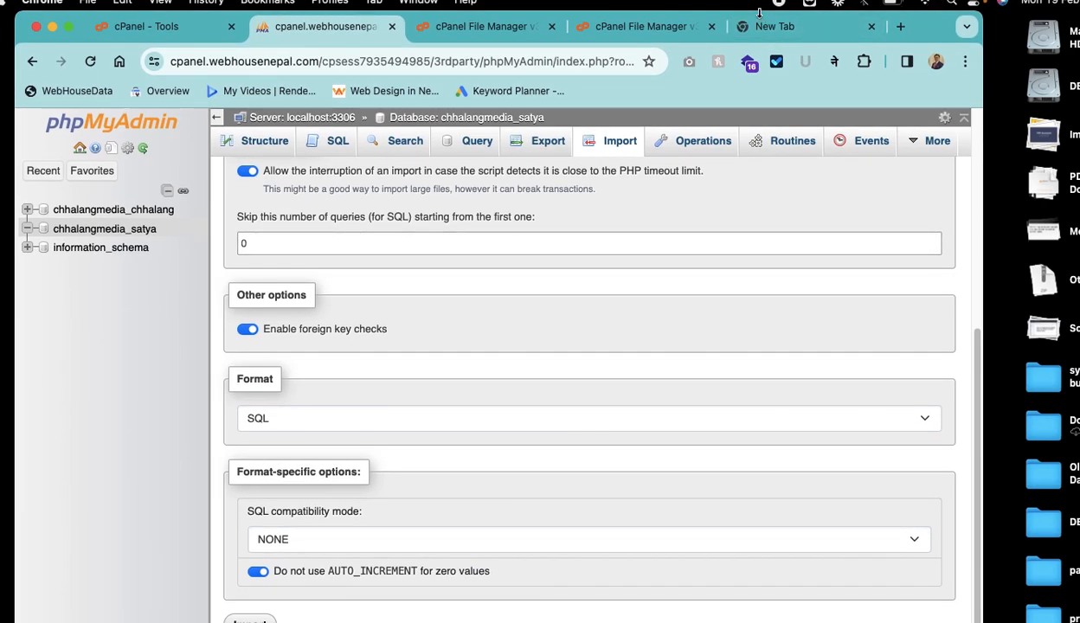
pyautogui.moveTo(759, 12); pyautogui.dragTo(765, 116)
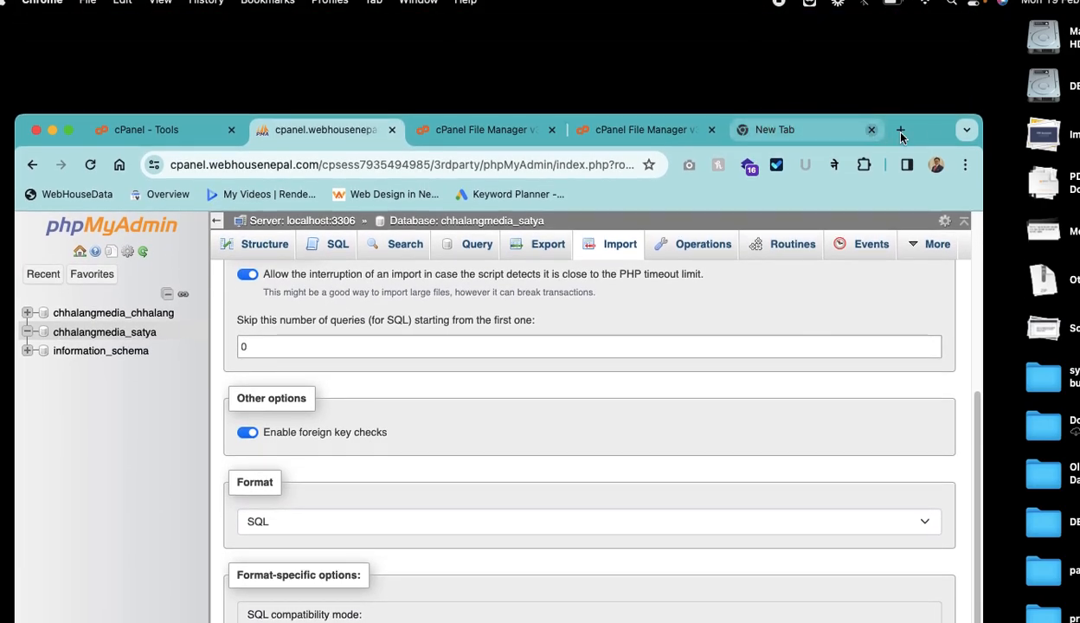
pyautogui.moveTo(933, 134); pyautogui.dragTo(928, 43)
# - Run the import (130 queries) and review the 30 tables now in chhalangmedia_satya
pyautogui.scroll(-3, 406, 485)
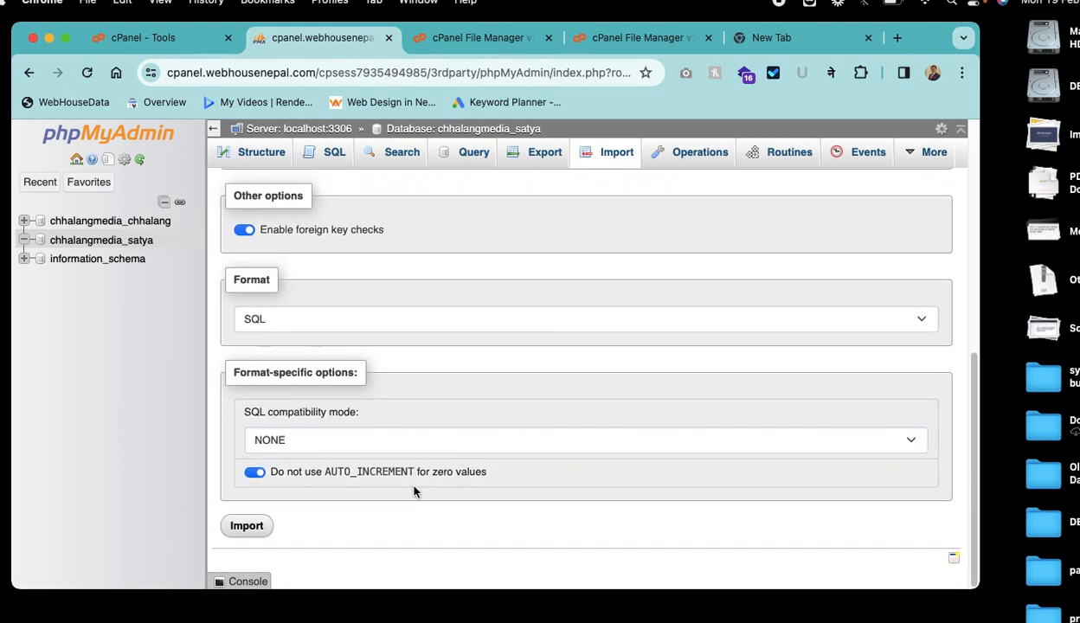
pyautogui.click(246, 534)
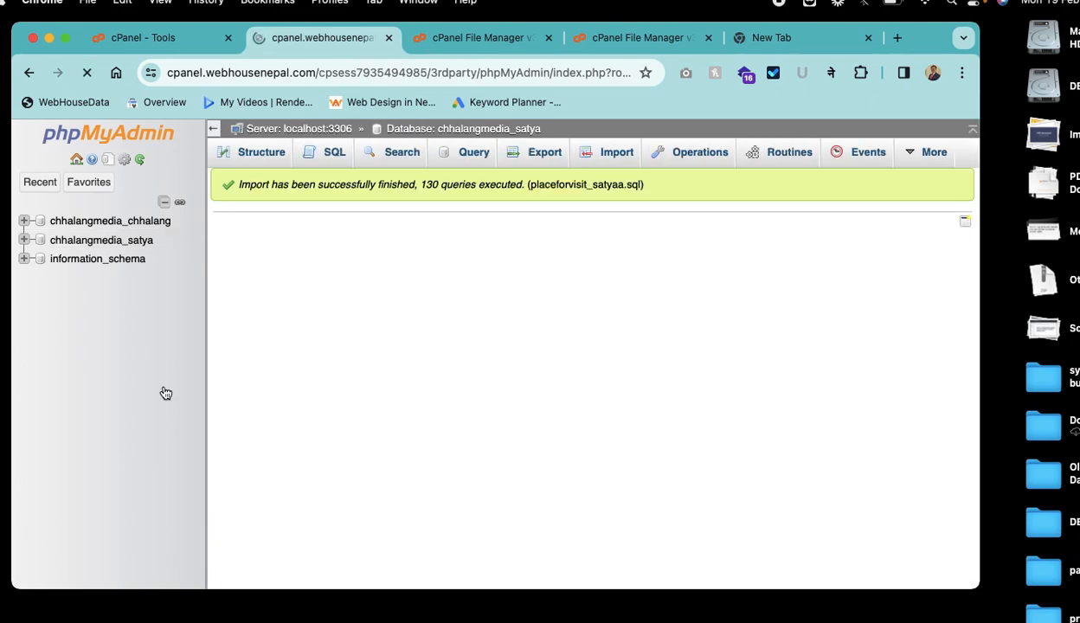
pyautogui.click(119, 240)
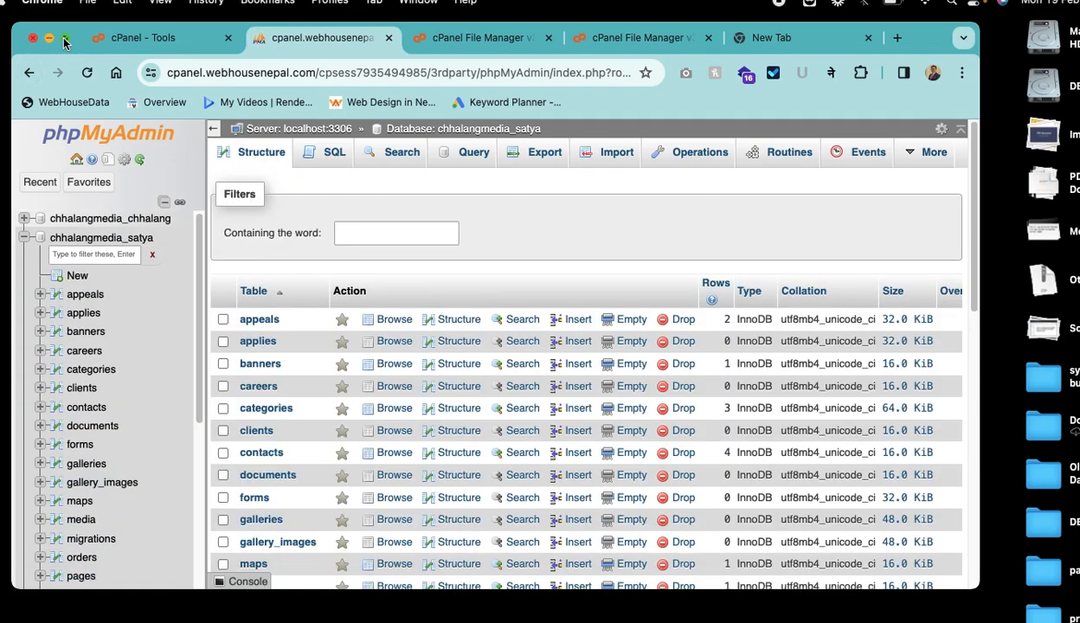
pyautogui.click(65, 40)
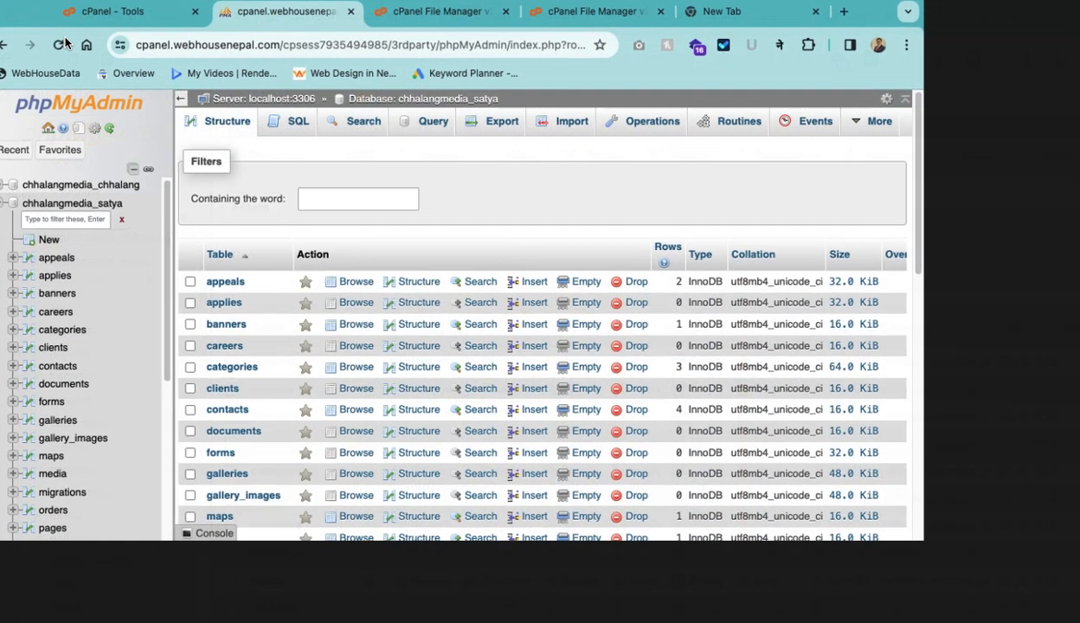
pyautogui.scroll(-5, 368, 394)
pyautogui.scroll(-3, 374, 400)
pyautogui.scroll(10, 374, 400)
pyautogui.scroll(2, 374, 401)
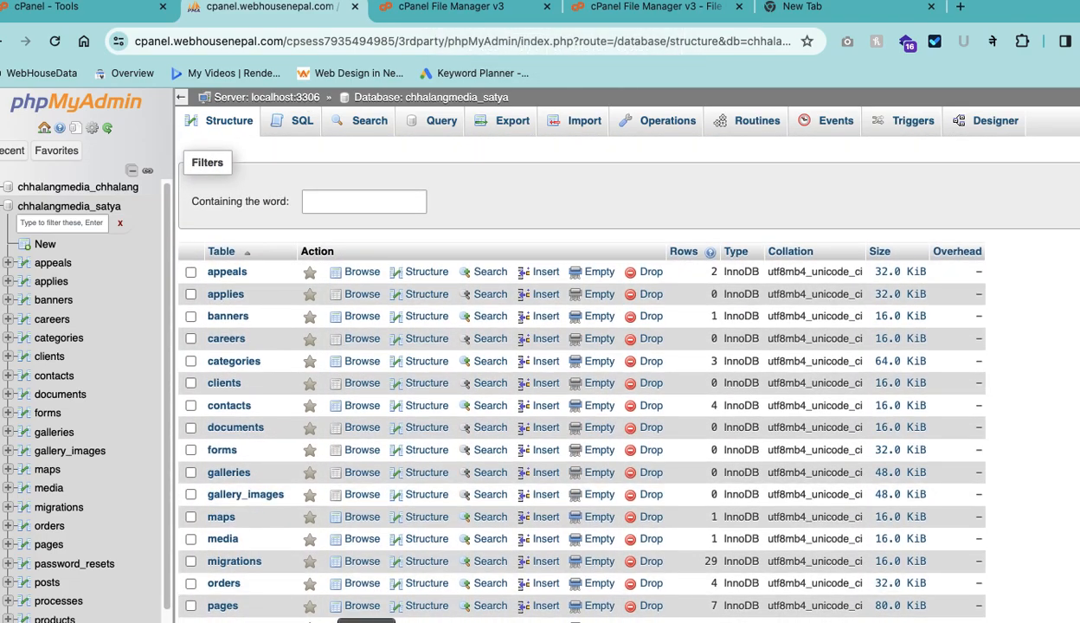
pyautogui.click(365, 622)
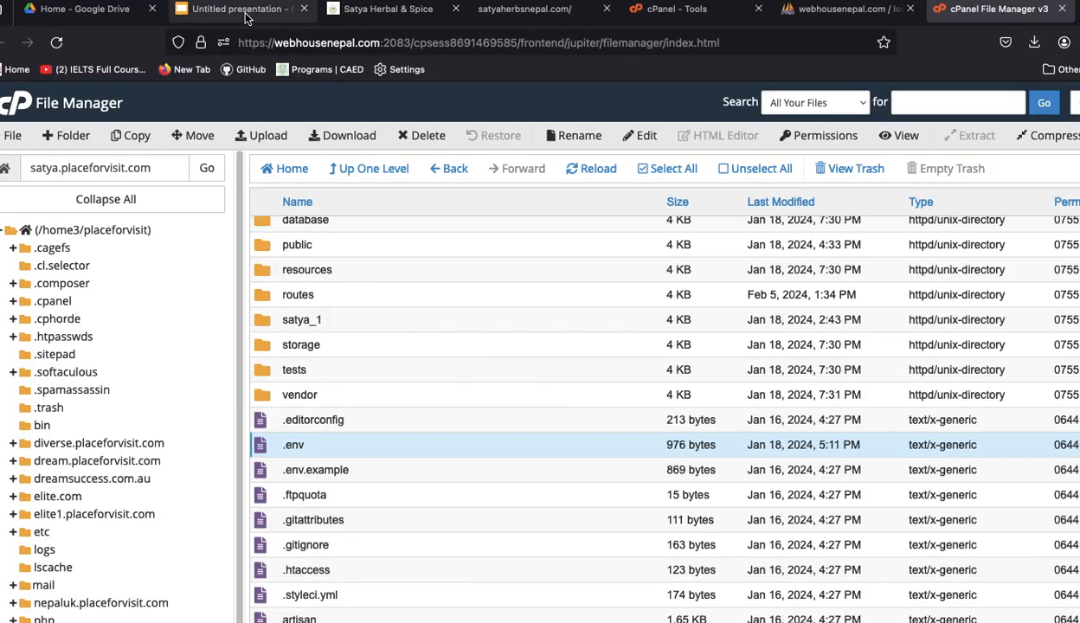
# - Review slide 5 of the migration checklist presentation, then return to phpMyAdmin
pyautogui.click(238, 10)
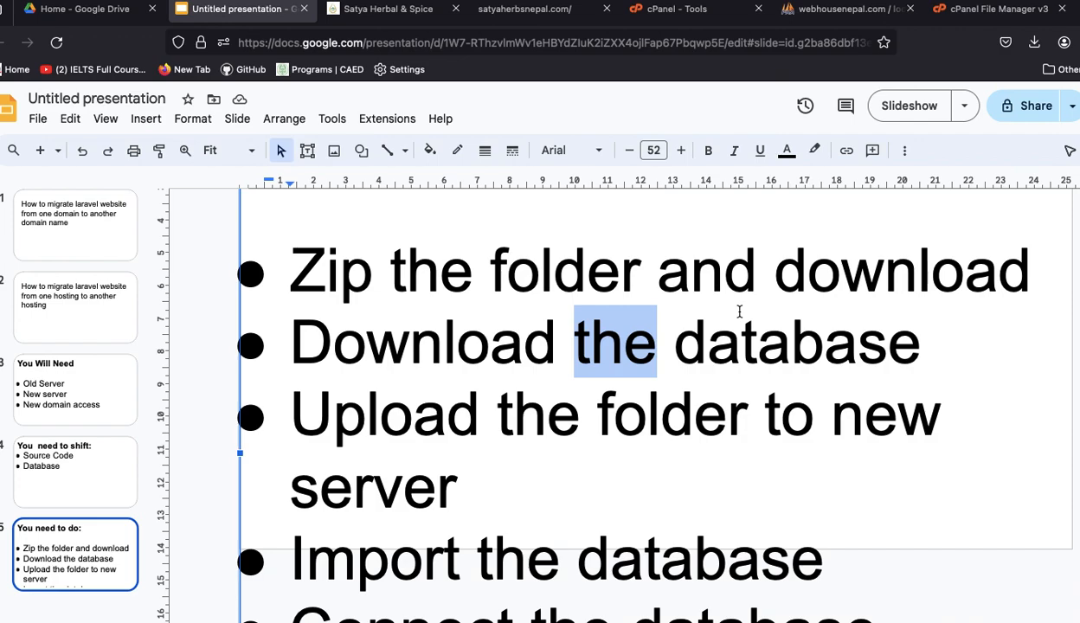
pyautogui.click(609, 332)
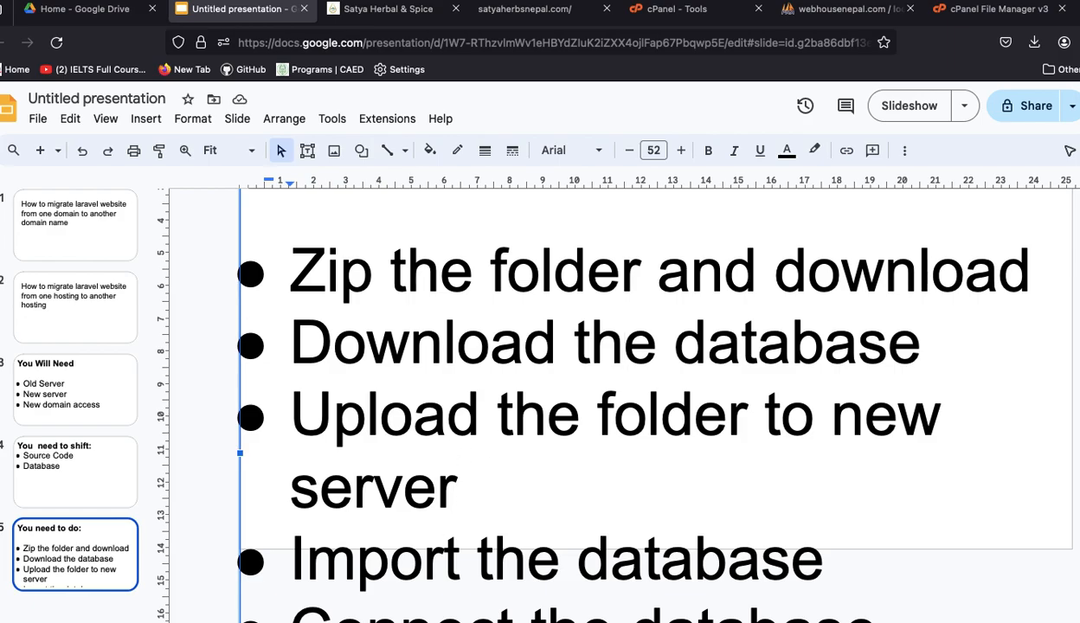
pyautogui.click(321, 620)
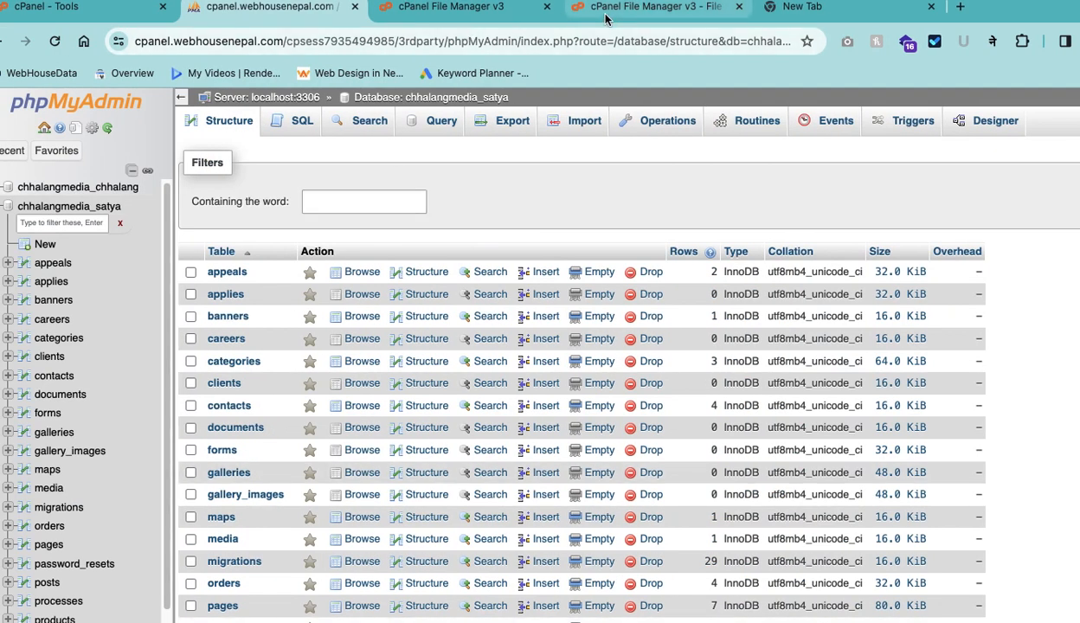
# - Confirm the 1.34 GB satya.placeforvisit.com.zip upload reached 100%, and glance at the checklist
pyautogui.click(606, 14)
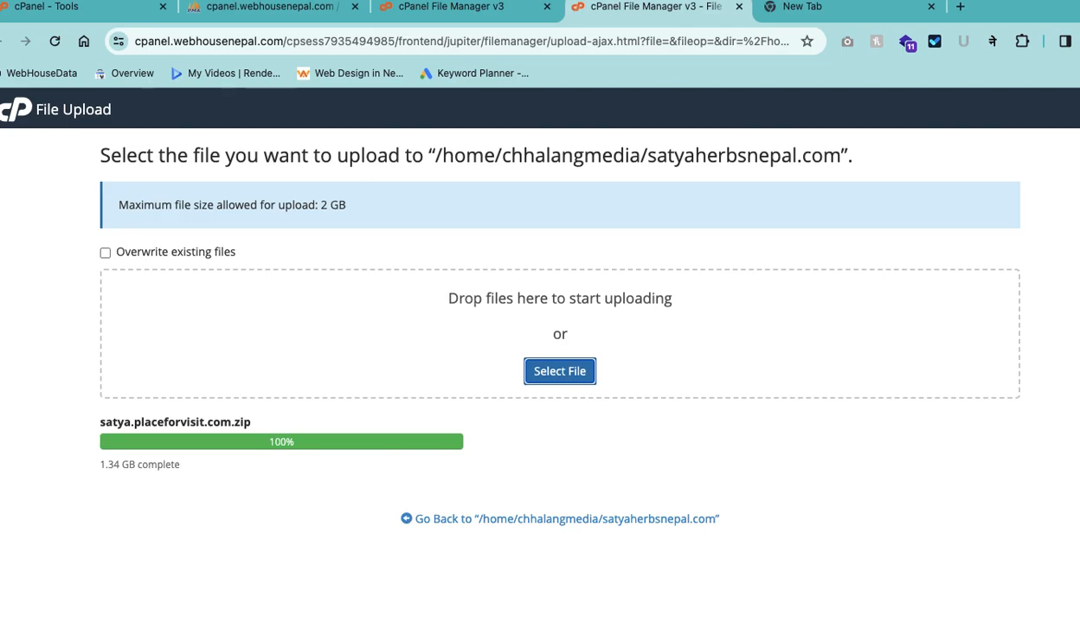
pyautogui.click(370, 620)
pyautogui.scroll(-3, 441, 520)
# - Extract satya.placeforvisit.com.zip into /satyaherbsnepal.com, creating the satya.placeforvisit.com folder
pyautogui.click(476, 11)
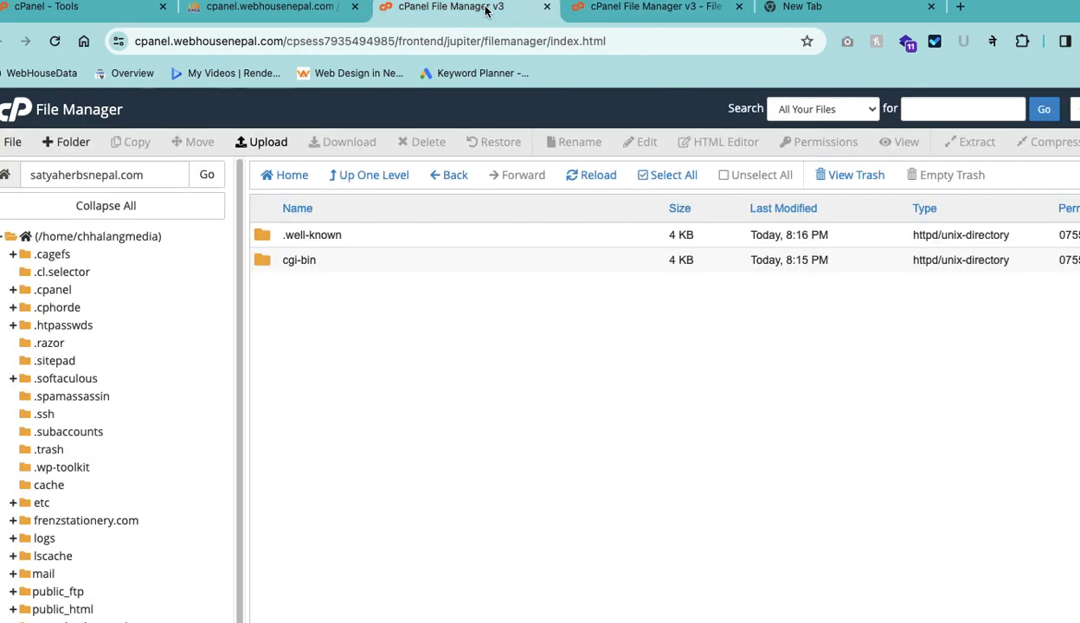
pyautogui.click(599, 179)
pyautogui.click(422, 279)
pyautogui.rightClick(430, 282)
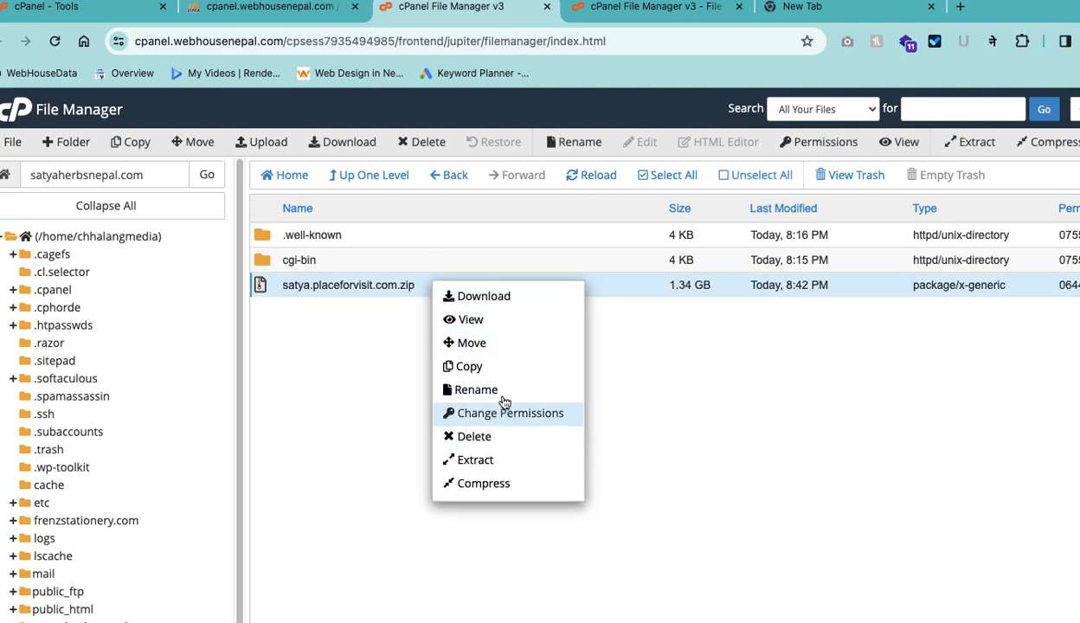
pyautogui.click(508, 463)
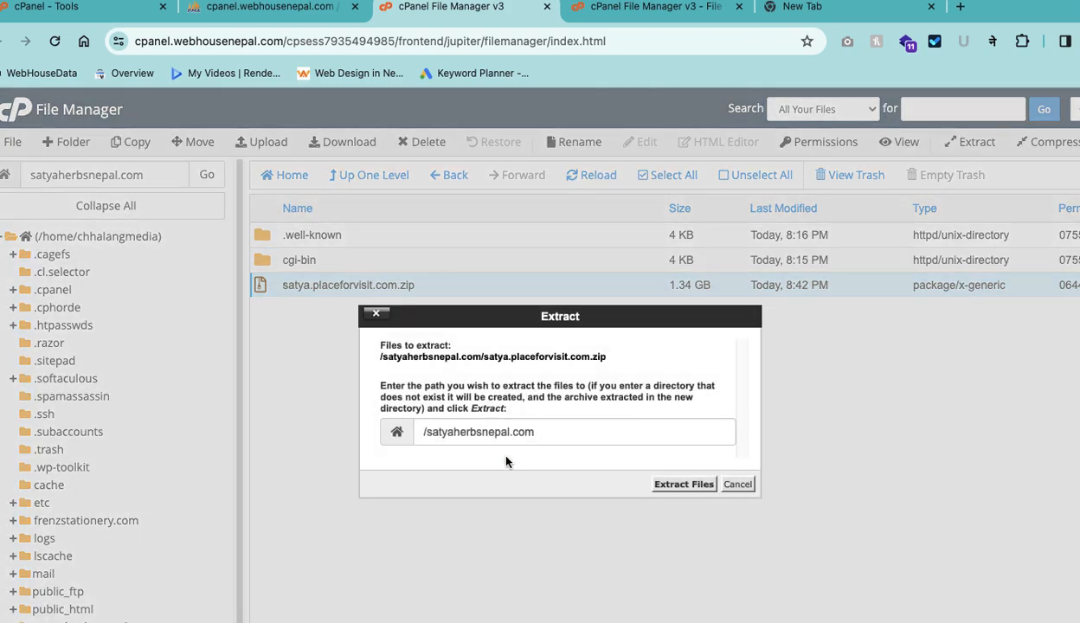
pyautogui.click(681, 415)
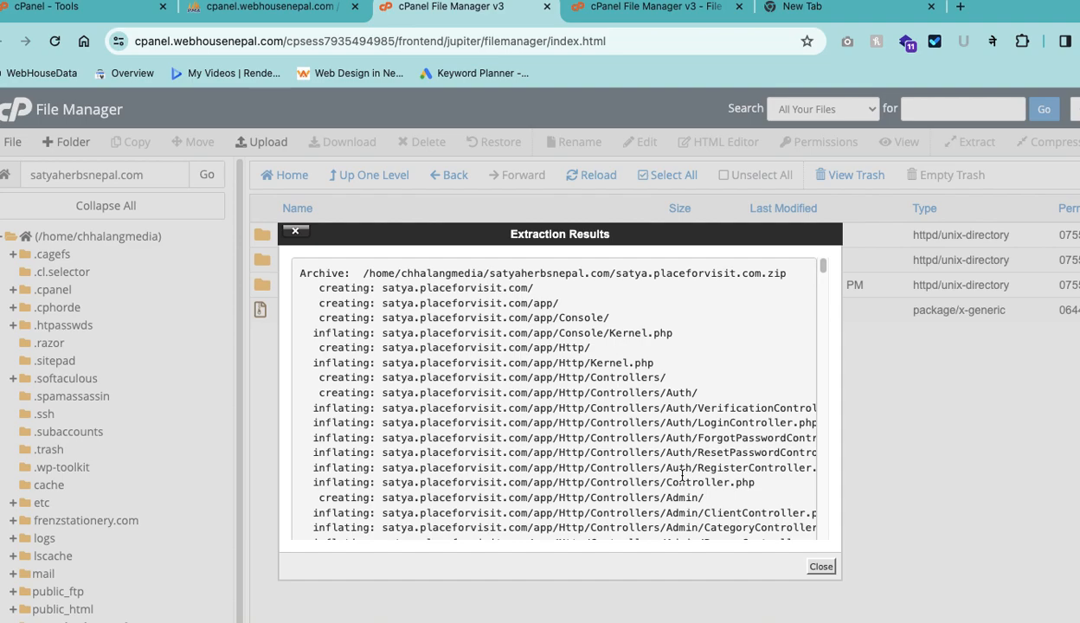
pyautogui.click(820, 568)
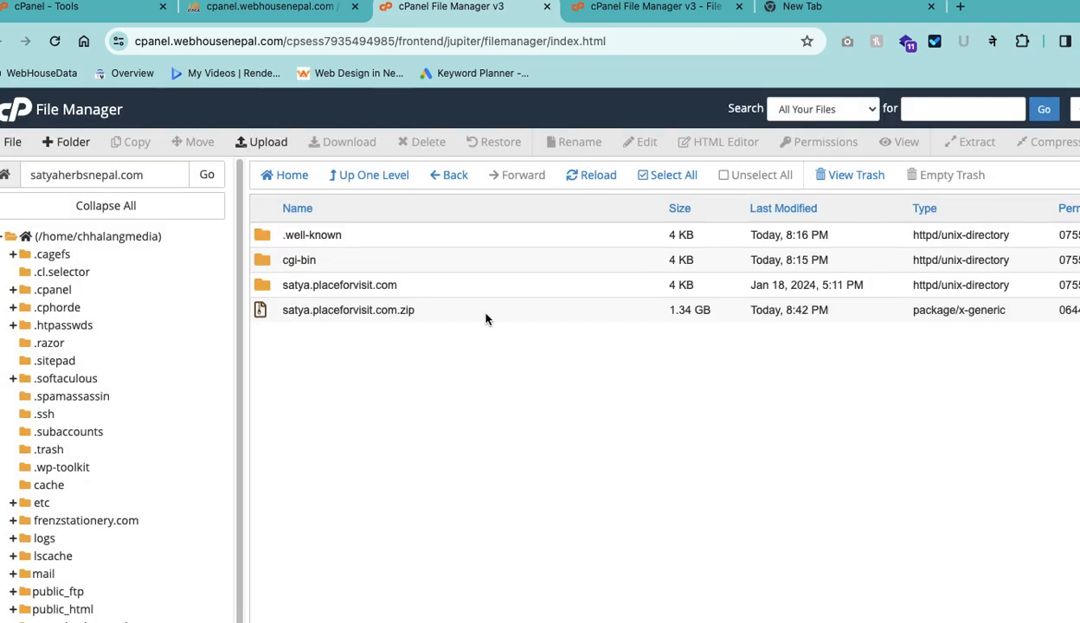
# - Move every file in satya.placeforvisit.com into /satyaherbsnepal.com
pyautogui.doubleClick(437, 286)
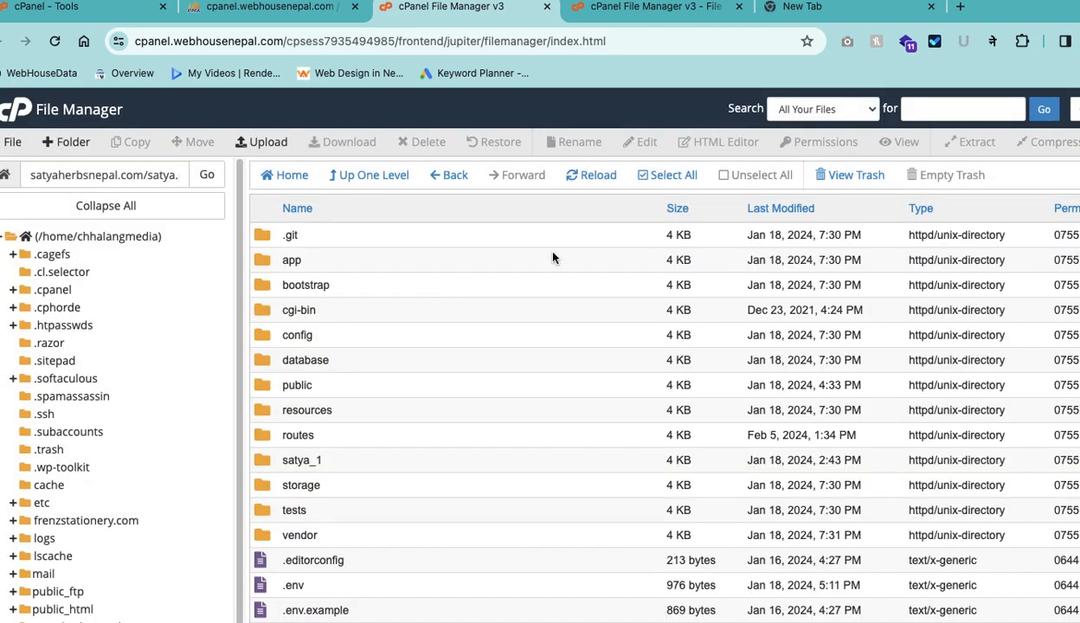
pyautogui.click(642, 176)
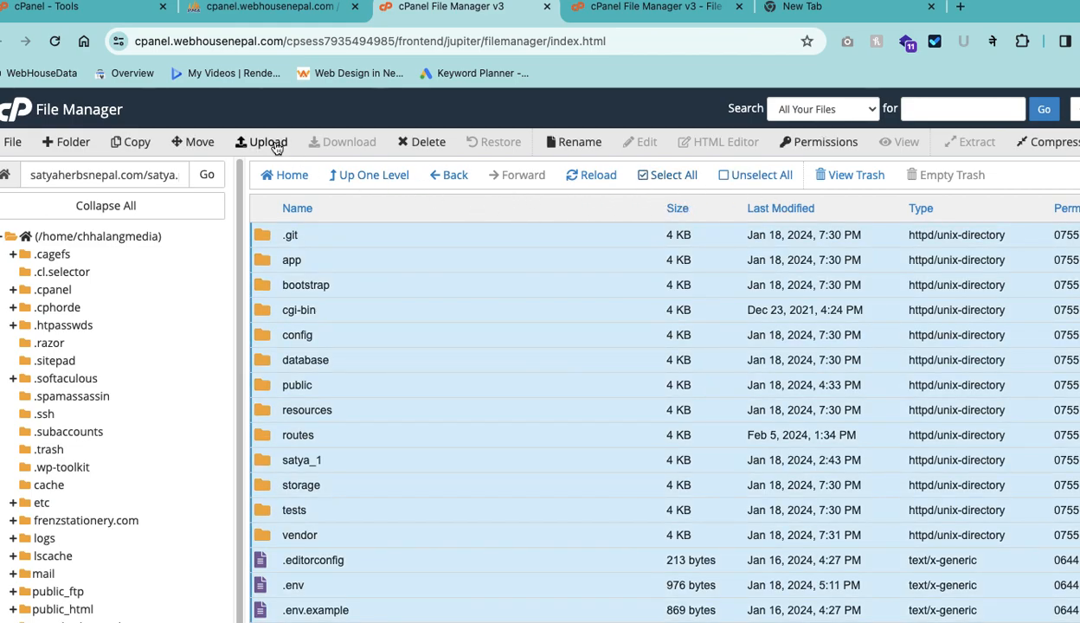
pyautogui.click(181, 144)
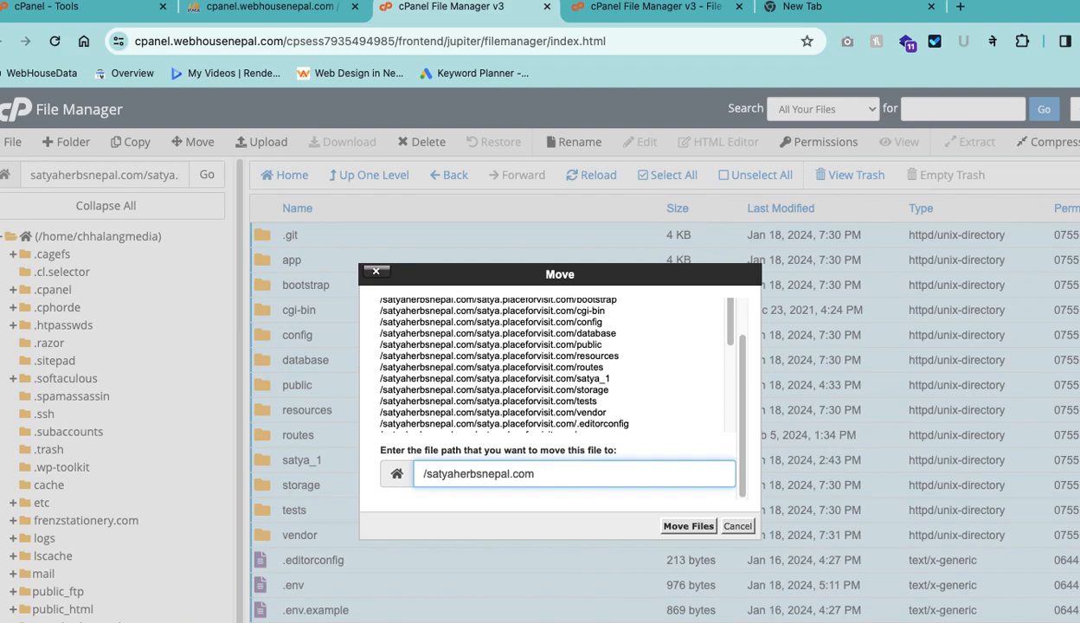
pyautogui.click(686, 526)
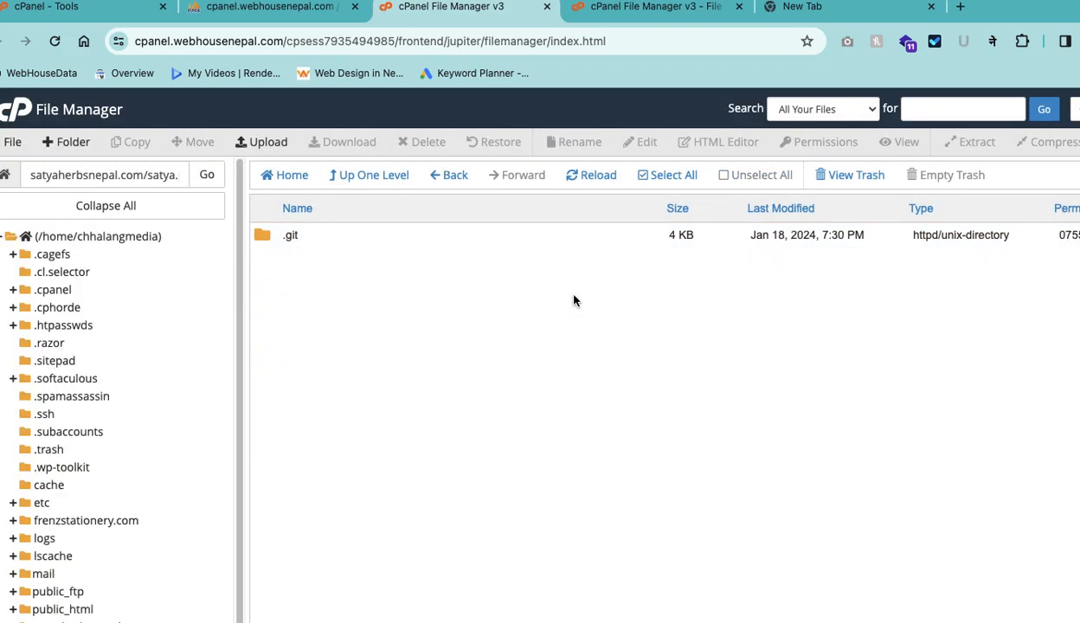
# - Open the satyaherbsnepal.com folder to check the moved Laravel files, and select .env
pyautogui.click(387, 178)
pyautogui.scroll(-5, 357, 483)
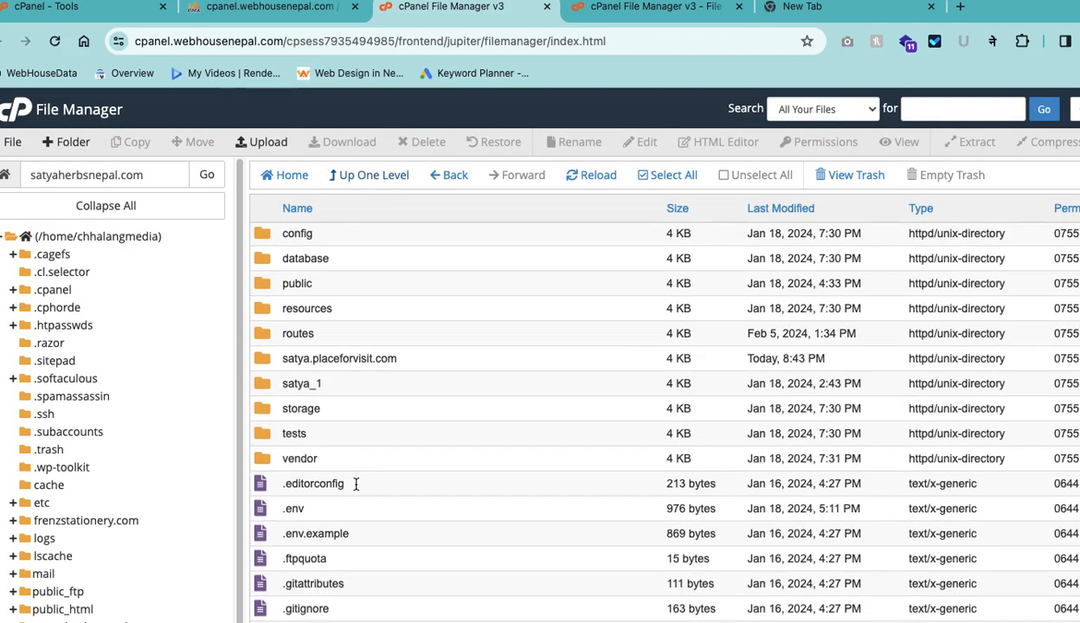
pyautogui.scroll(-1, 120, 537)
pyautogui.click(92, 606)
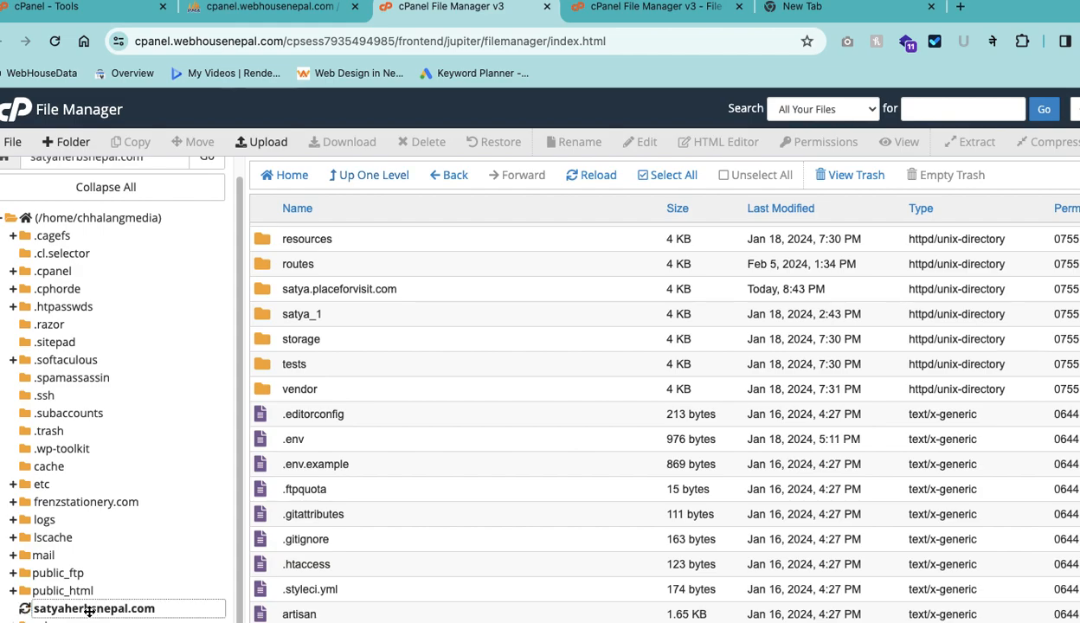
pyautogui.click(106, 219)
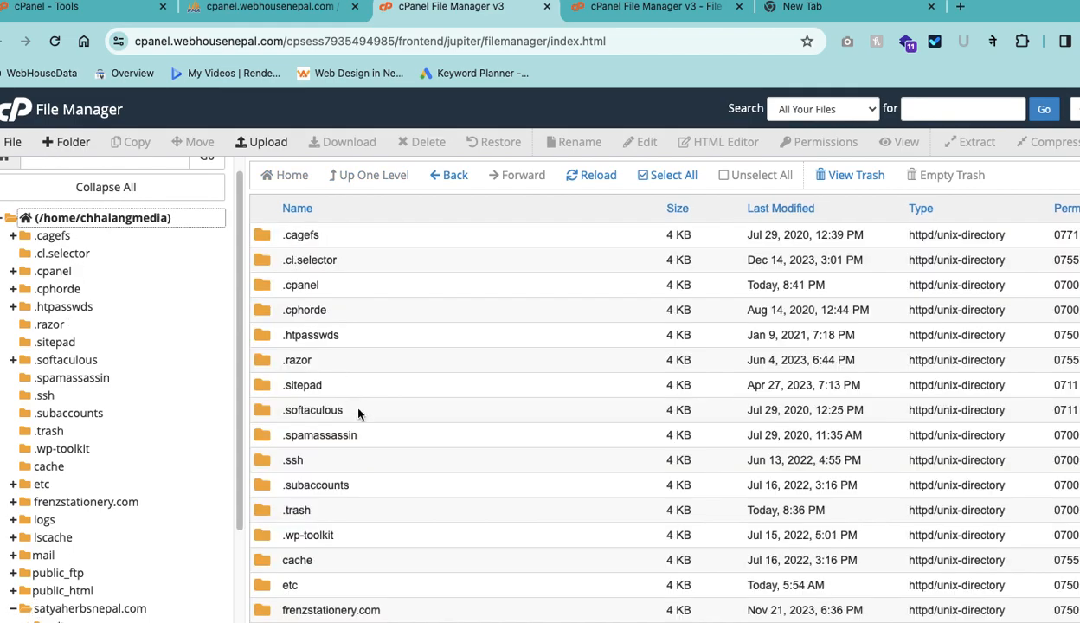
pyautogui.scroll(-3, 358, 414)
pyautogui.doubleClick(411, 508)
pyautogui.scroll(-5, 409, 508)
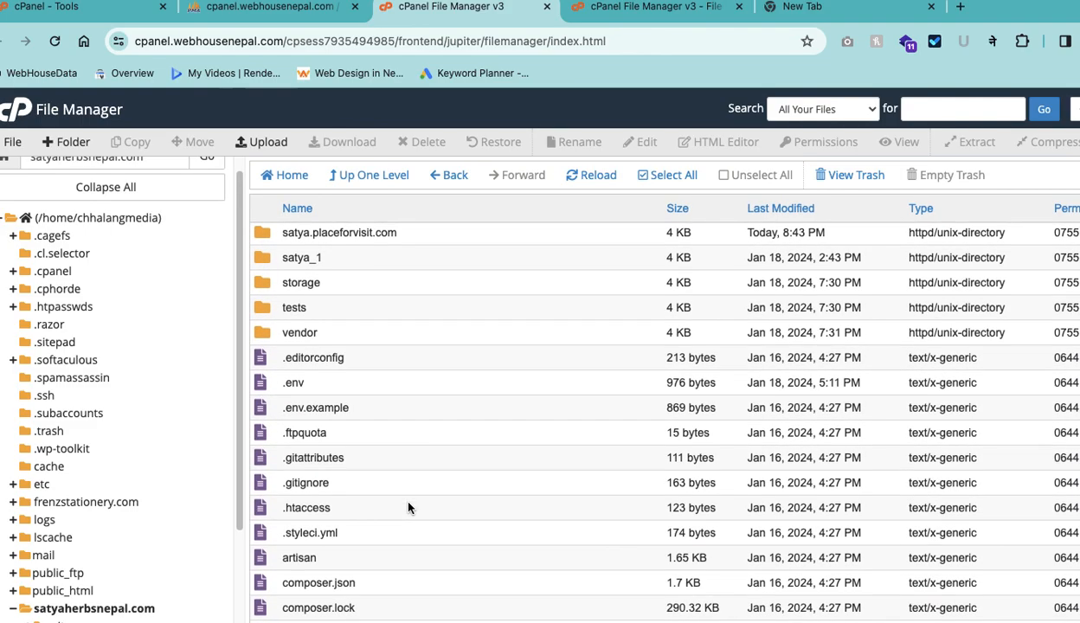
pyautogui.scroll(3, 410, 508)
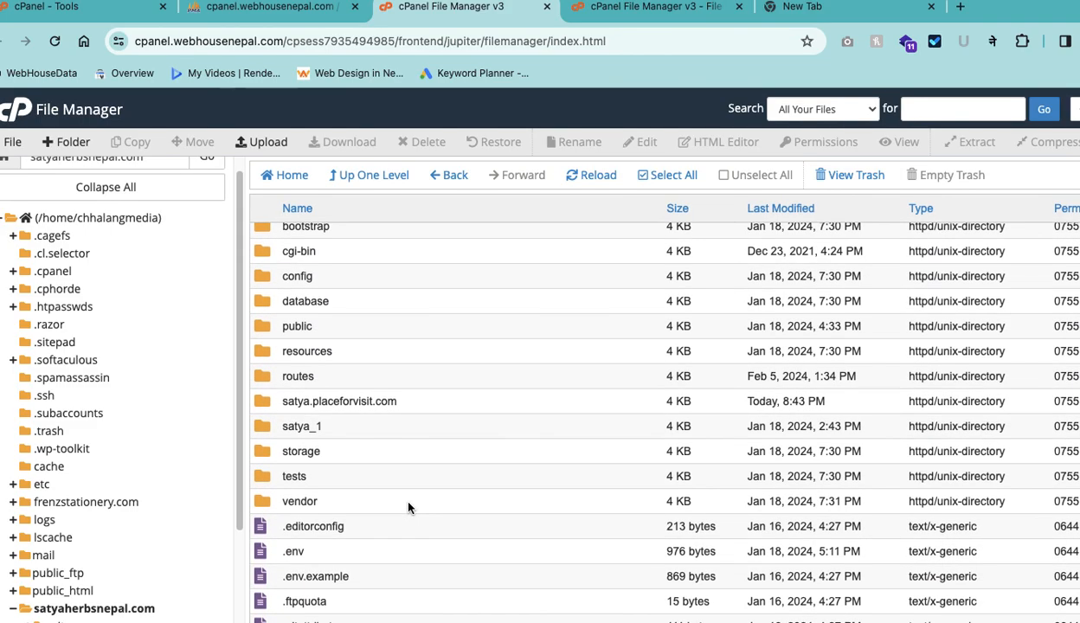
pyautogui.scroll(-2, 409, 508)
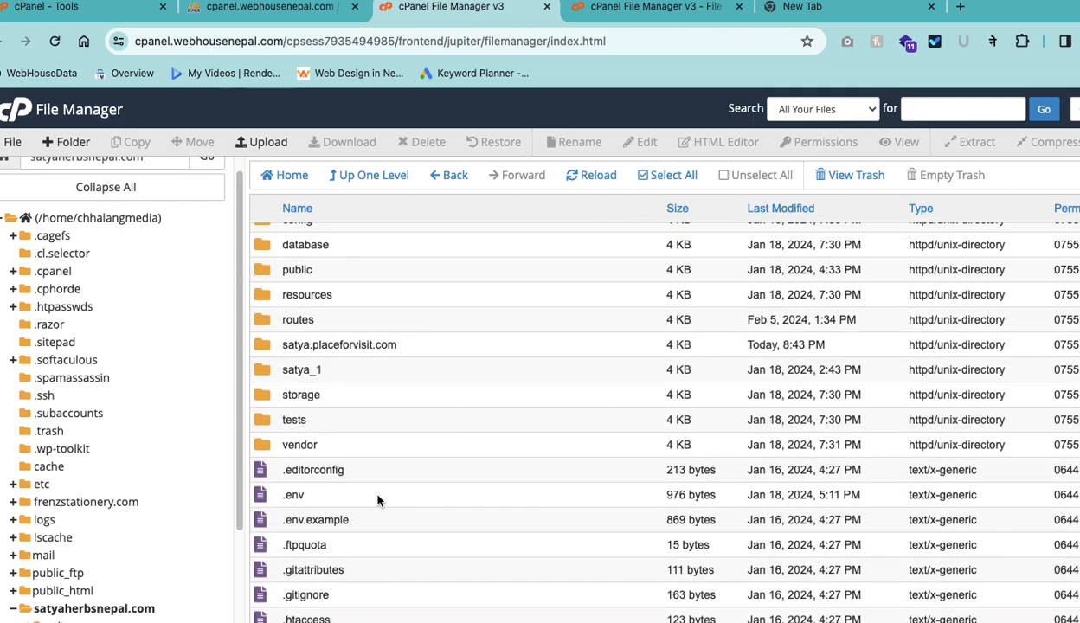
pyautogui.click(377, 500)
# - Open .env in the editor and copy the database name chhalangmedia_satya from phpMyAdmin
pyautogui.rightClick(376, 501)
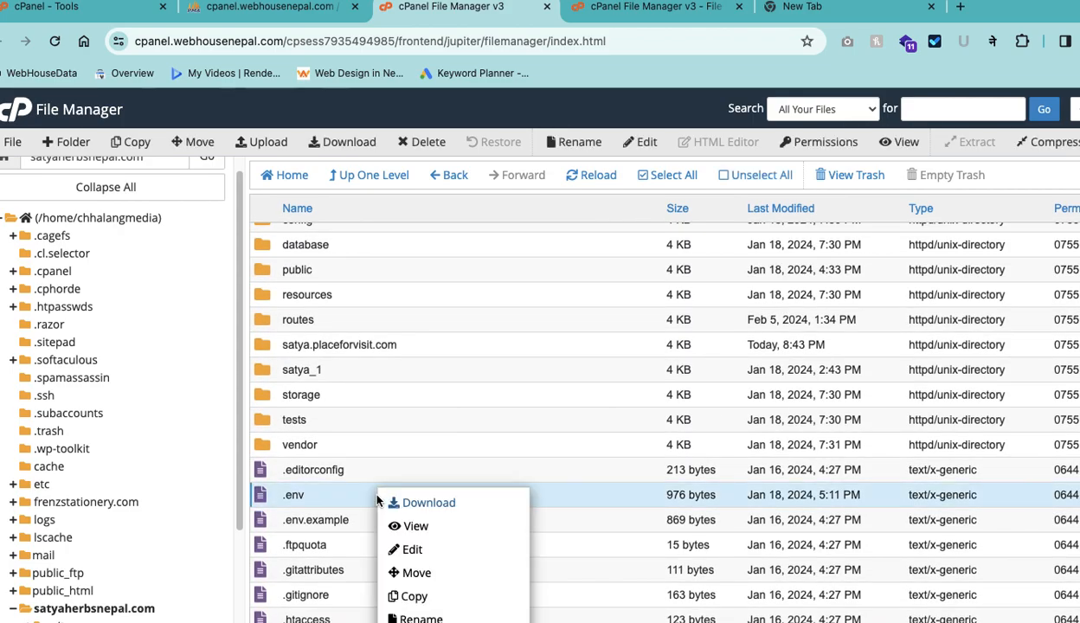
pyautogui.click(410, 544)
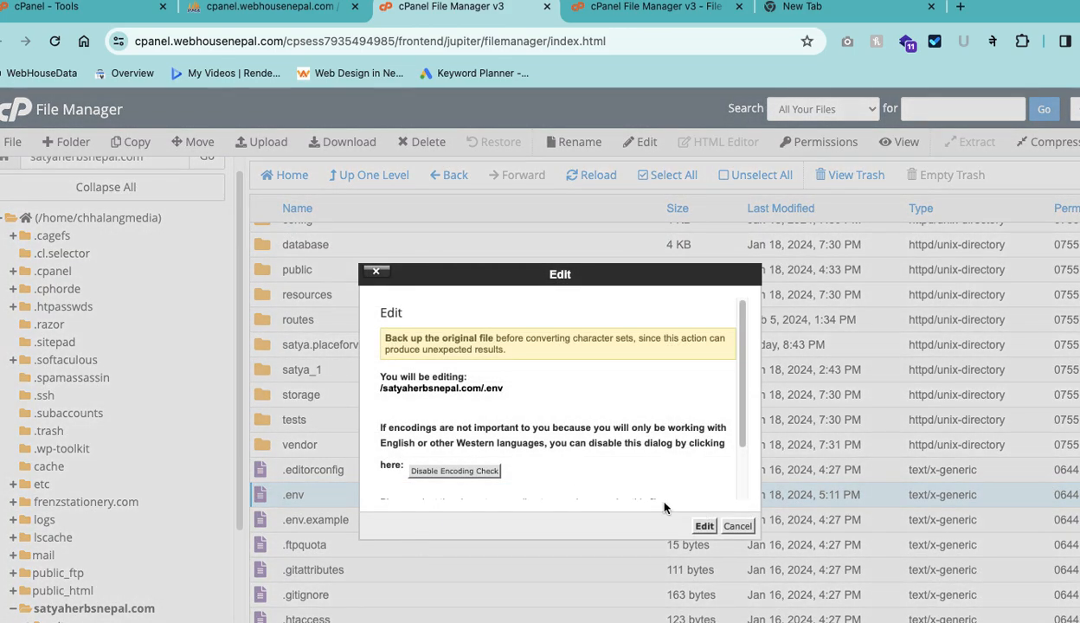
pyautogui.click(703, 526)
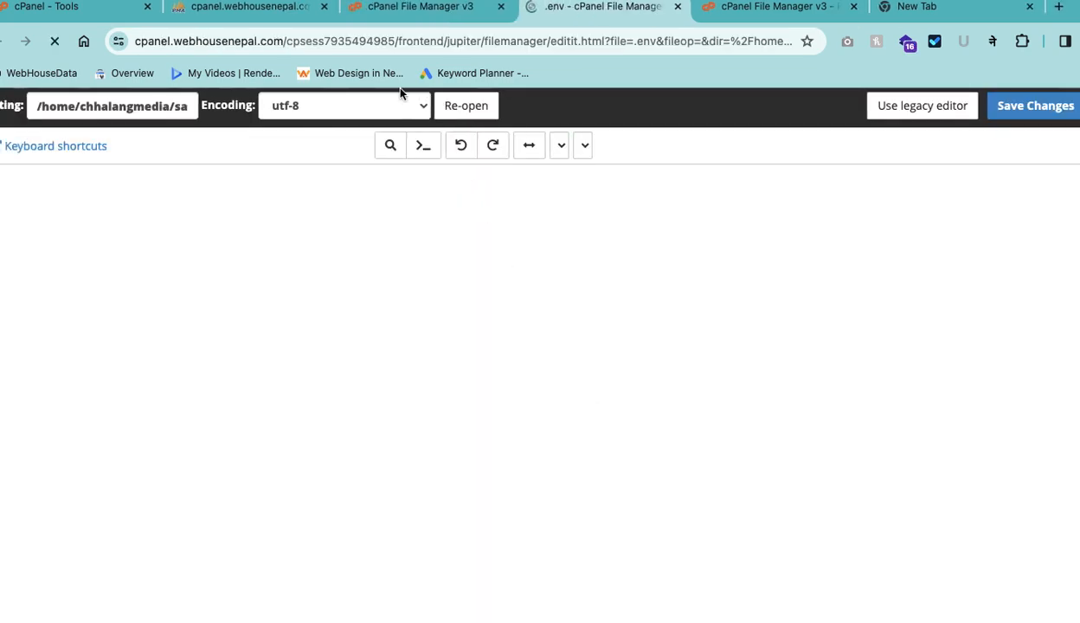
pyautogui.click(242, 7)
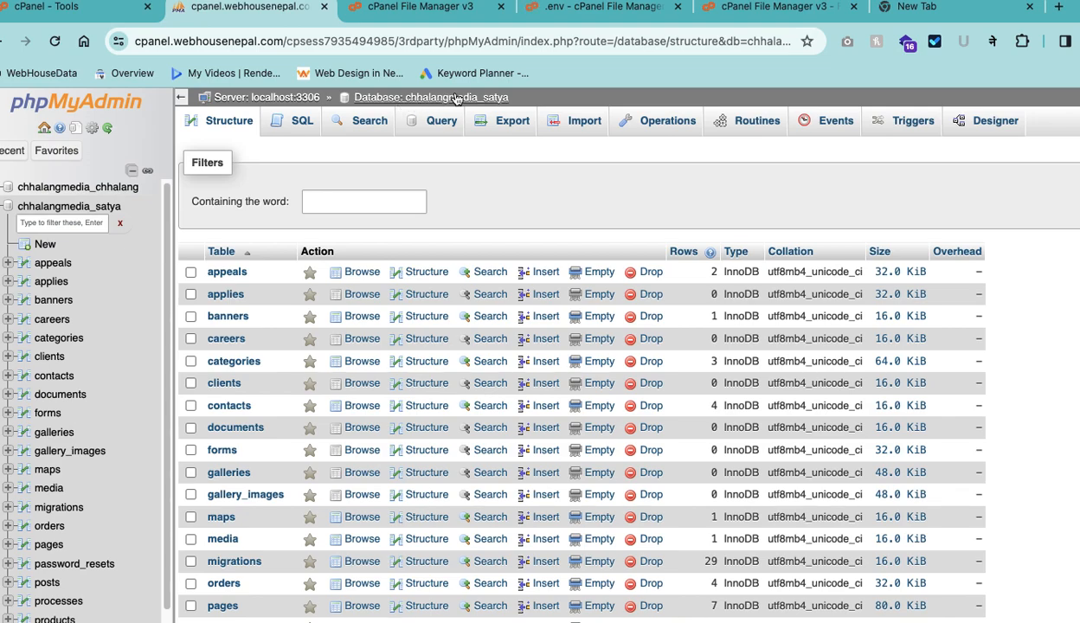
pyautogui.click(521, 100)
pyautogui.moveTo(521, 100); pyautogui.dragTo(404, 98)
pyautogui.hotkey('ctrl', 'c')
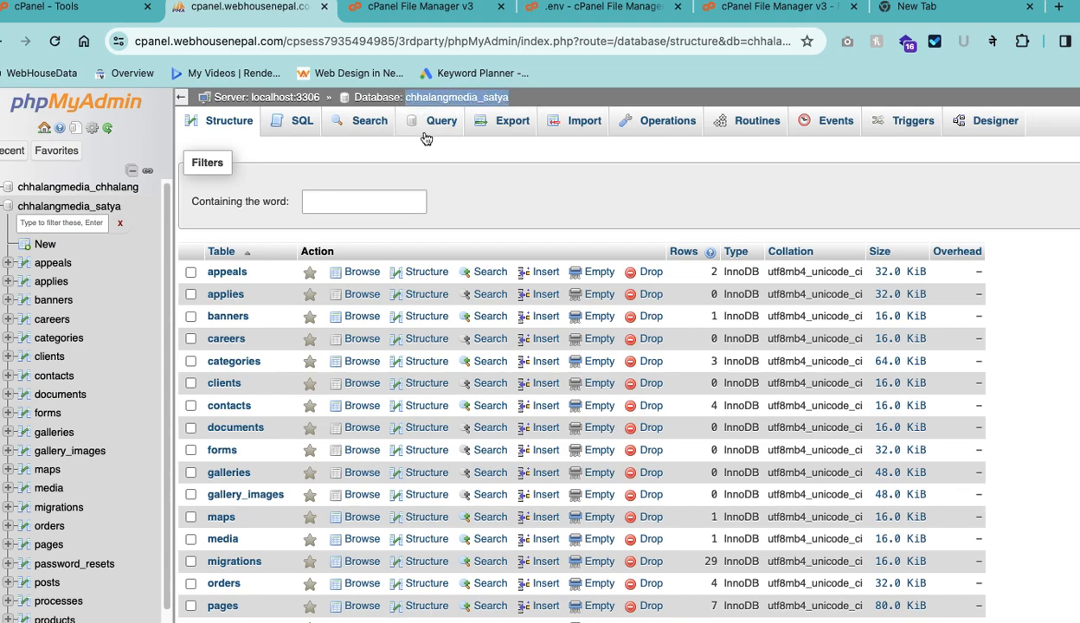
pyautogui.click(424, 7)
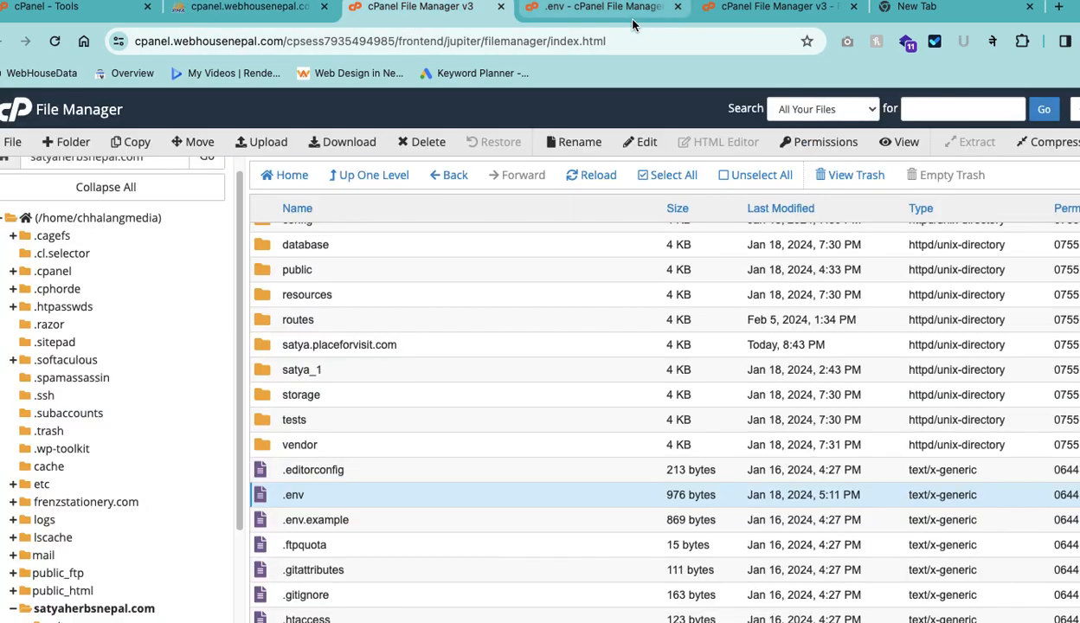
pyautogui.click(604, 10)
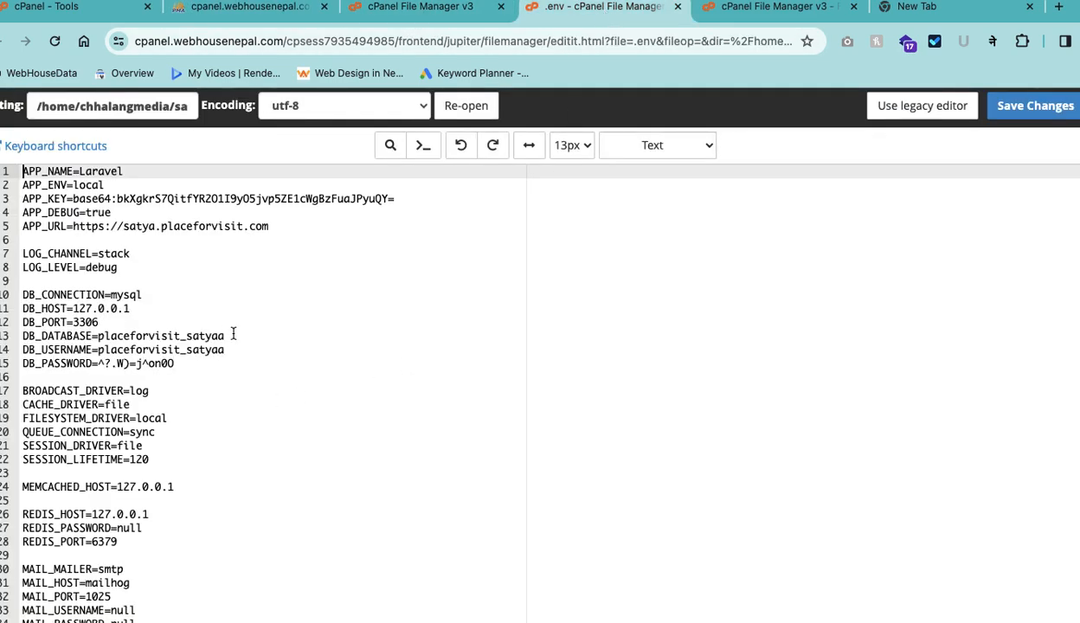
# - Set DB_DATABASE and DB_USERNAME to chhalangmedia_satya, enter the new DB_PASSWORD, and save .env
pyautogui.click(232, 334)
pyautogui.press('BackSpace')
pyautogui.press('BackSpace')
pyautogui.press('BackSpace')
pyautogui.press('BackSpace')
pyautogui.press('BackSpace')
pyautogui.press('BackSpace')
pyautogui.press('BackSpace')
pyautogui.press('BackSpace')
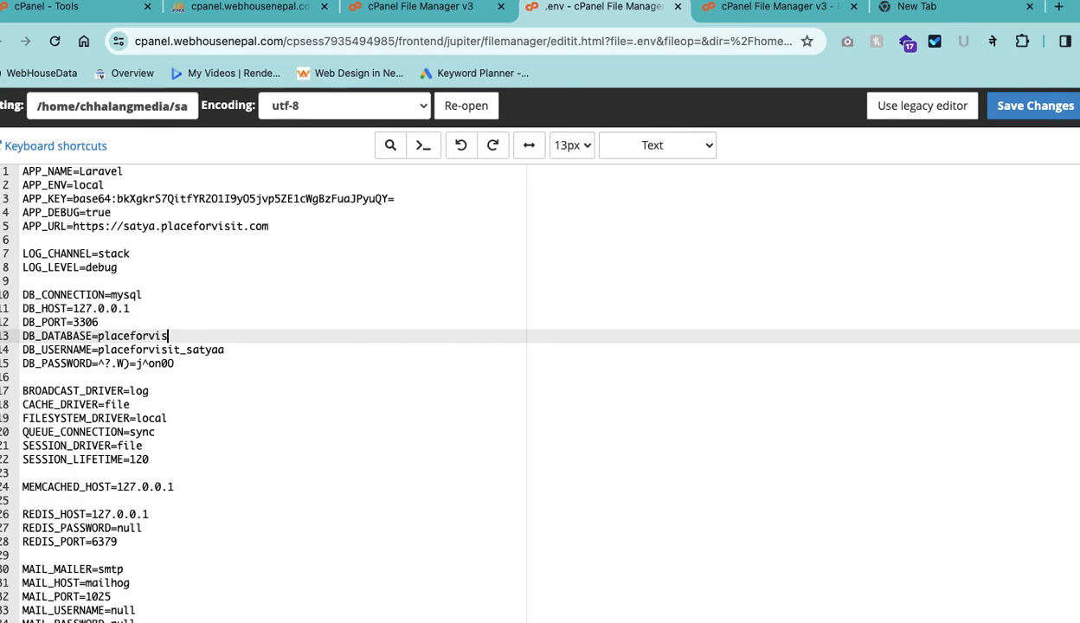
pyautogui.press('BackSpace')
pyautogui.hotkey('ctrl', 'v')
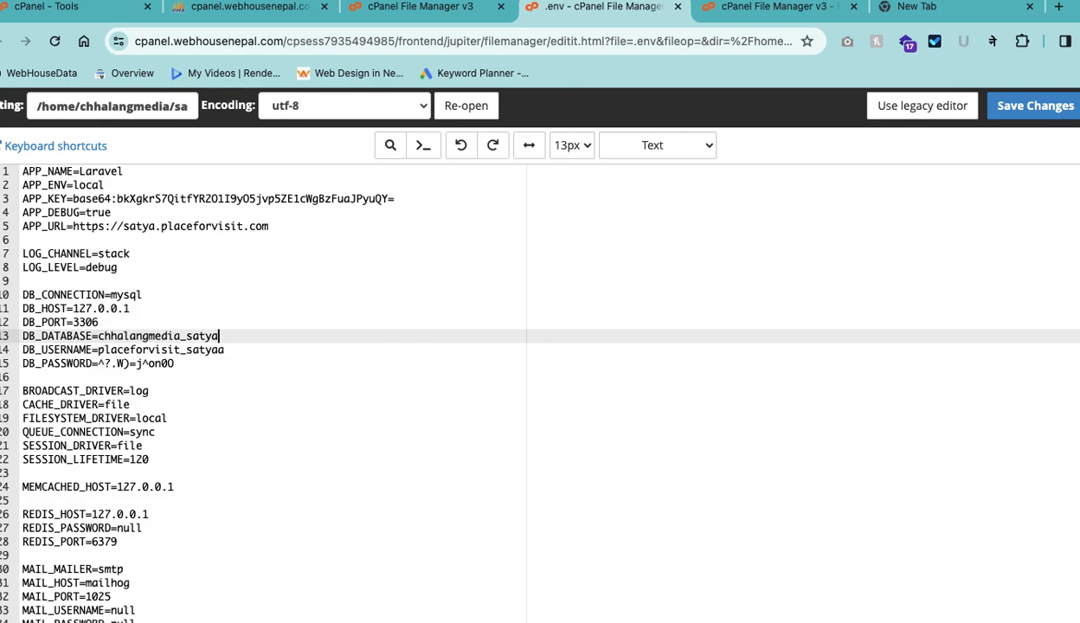
pyautogui.press('Down')
pyautogui.press('BackSpace')
pyautogui.press('BackSpace')
pyautogui.press('BackSpace')
pyautogui.press('BackSpace')
pyautogui.press('BackSpace')
pyautogui.press('BackSpace')
pyautogui.press('BackSpace')
pyautogui.press('BackSpace')
pyautogui.press('BackSpace')
pyautogui.press('BackSpace')
pyautogui.press('BackSpace')
pyautogui.press('BackSpace')
pyautogui.press('BackSpace')
pyautogui.press('BackSpace')
pyautogui.press('BackSpace')
pyautogui.press('BackSpace')
pyautogui.press('BackSpace')
pyautogui.hotkey('ctrl', 'v')
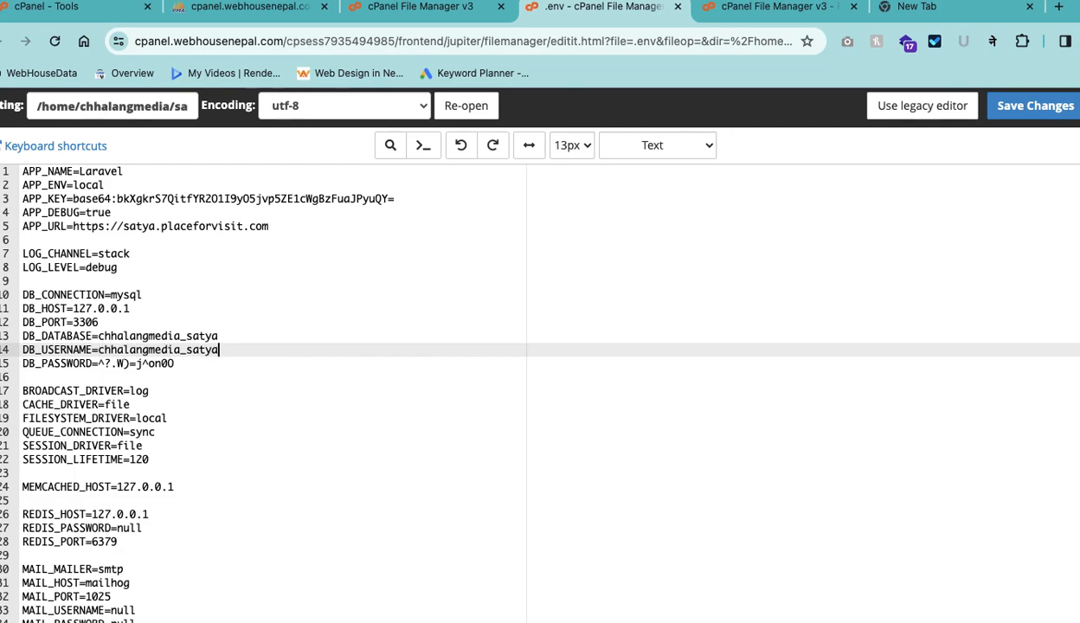
pyautogui.click(205, 362)
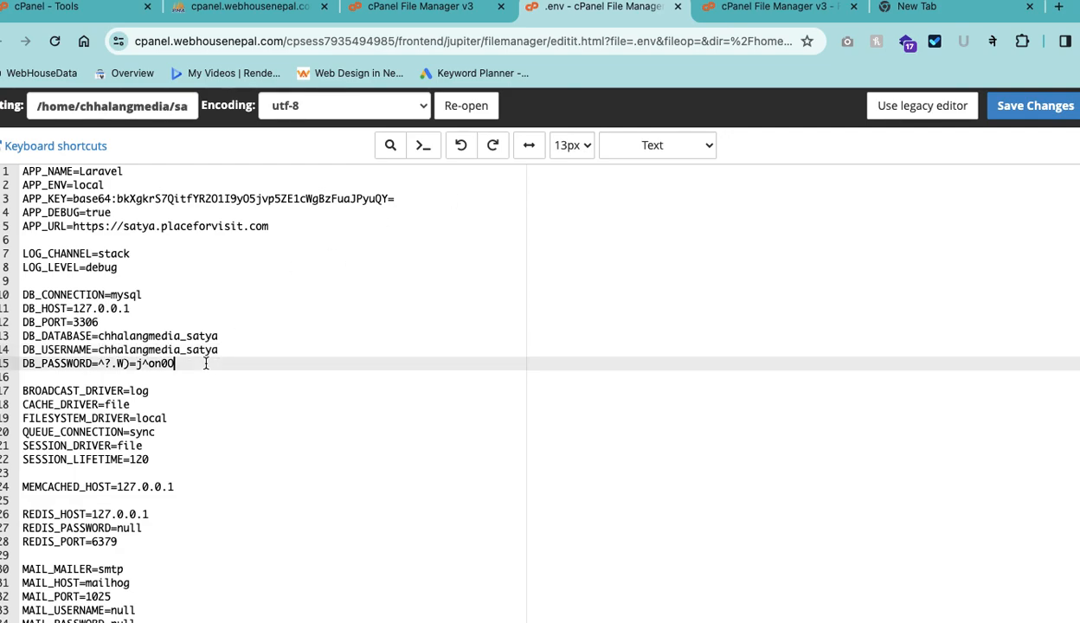
pyautogui.press('BackSpace')
pyautogui.press('BackSpace')
pyautogui.press('BackSpace')
pyautogui.press('BackSpace')
pyautogui.press('BackSpace')
pyautogui.press('BackSpace')
pyautogui.press('BackSpace')
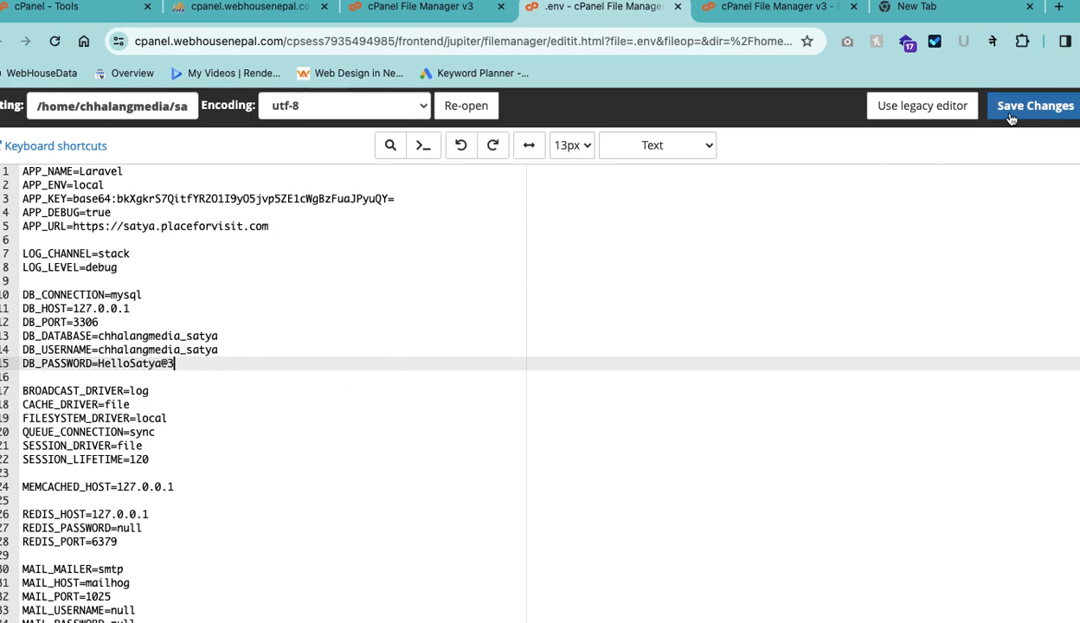
pyautogui.click(984, 109)
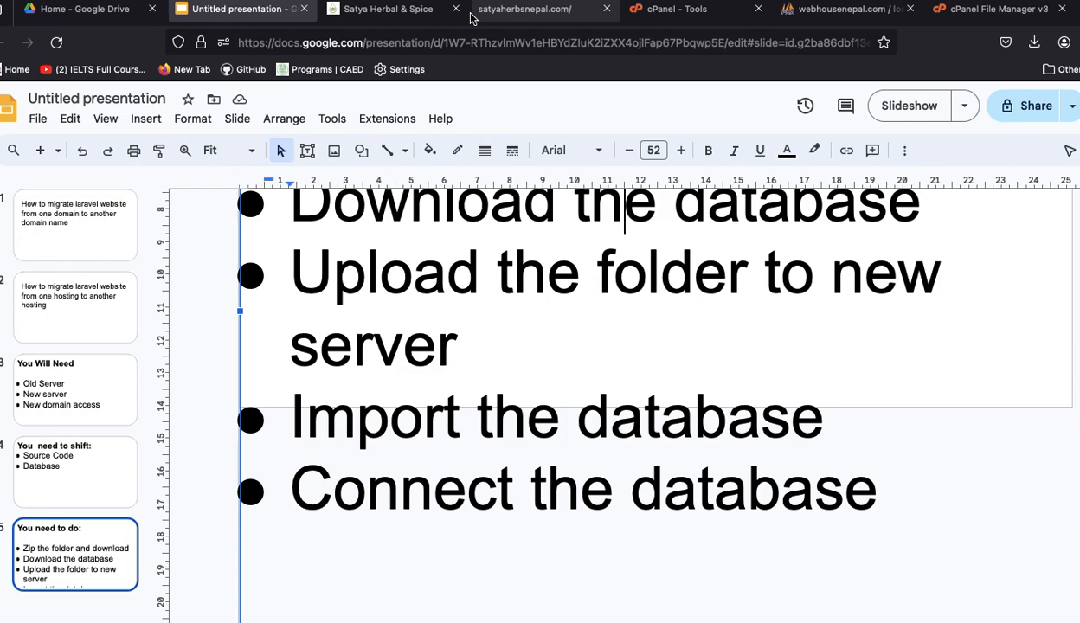
# - Reload satyaherbsnepal.com in Firefox, which now shows a Composer error requiring PHP >= 8.2.0
pyautogui.click(499, 12)
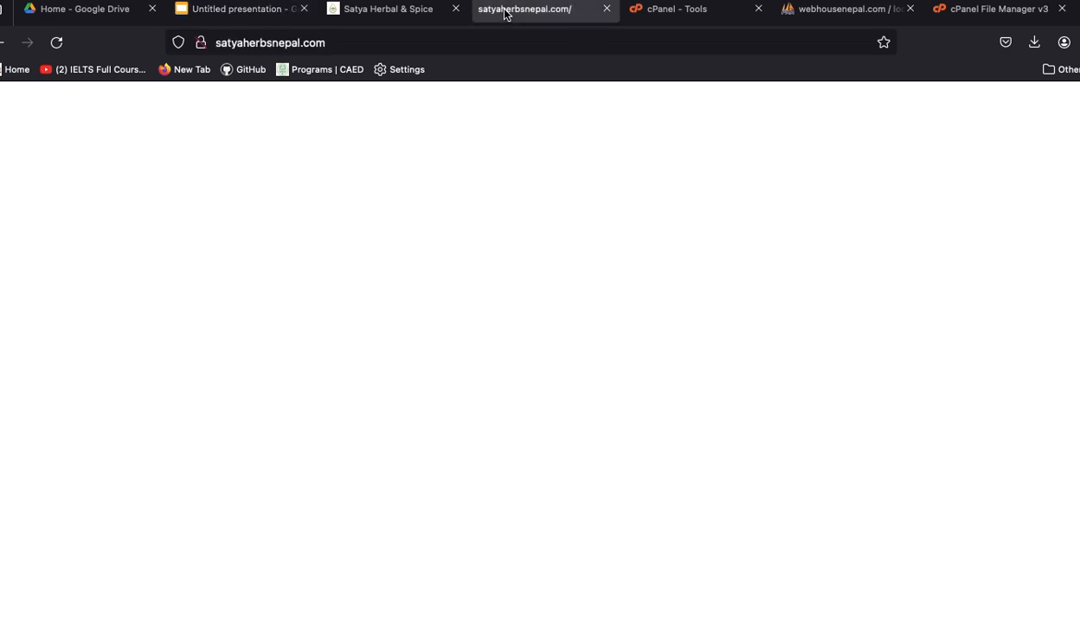
pyautogui.click(448, 41)
pyautogui.press('Return')
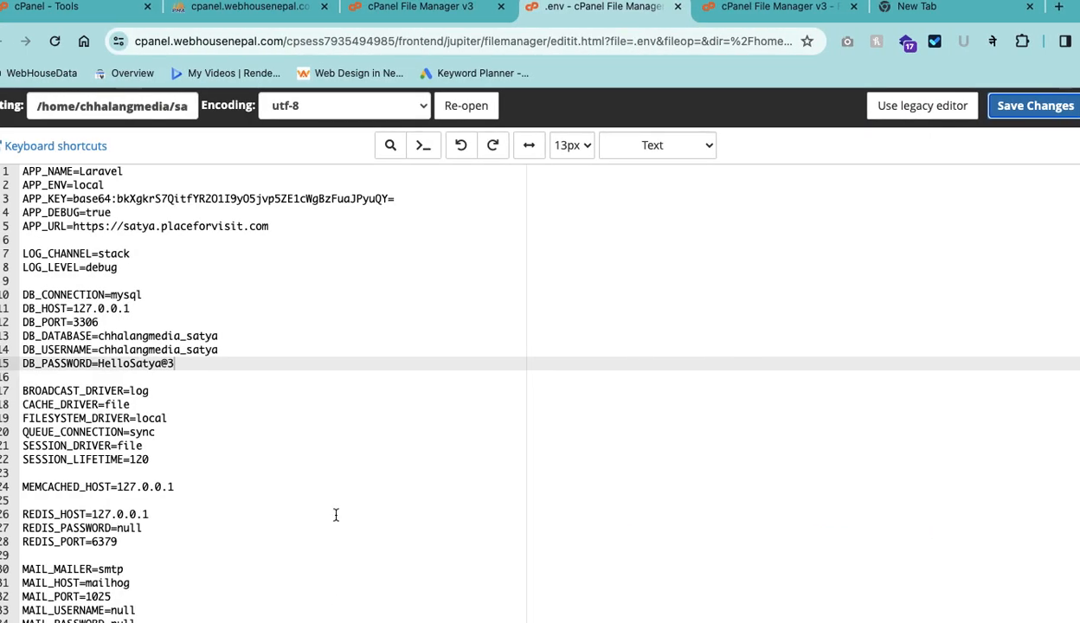
# - Return to the cPanel tools home page and search the tools for 'php'
pyautogui.click(416, 7)
pyautogui.click(247, 7)
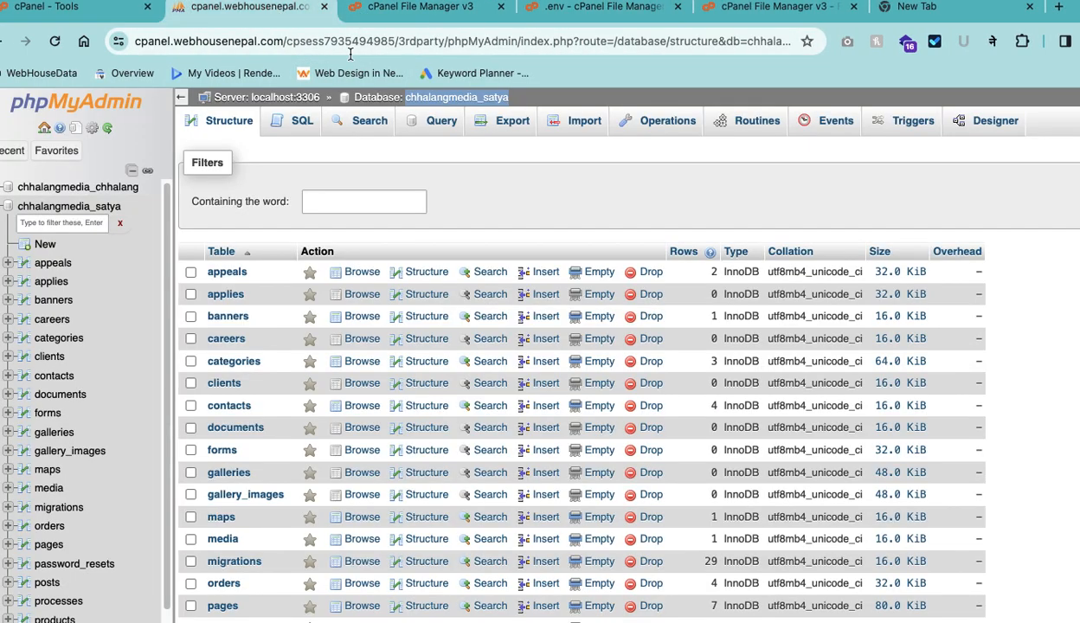
pyautogui.click(121, 10)
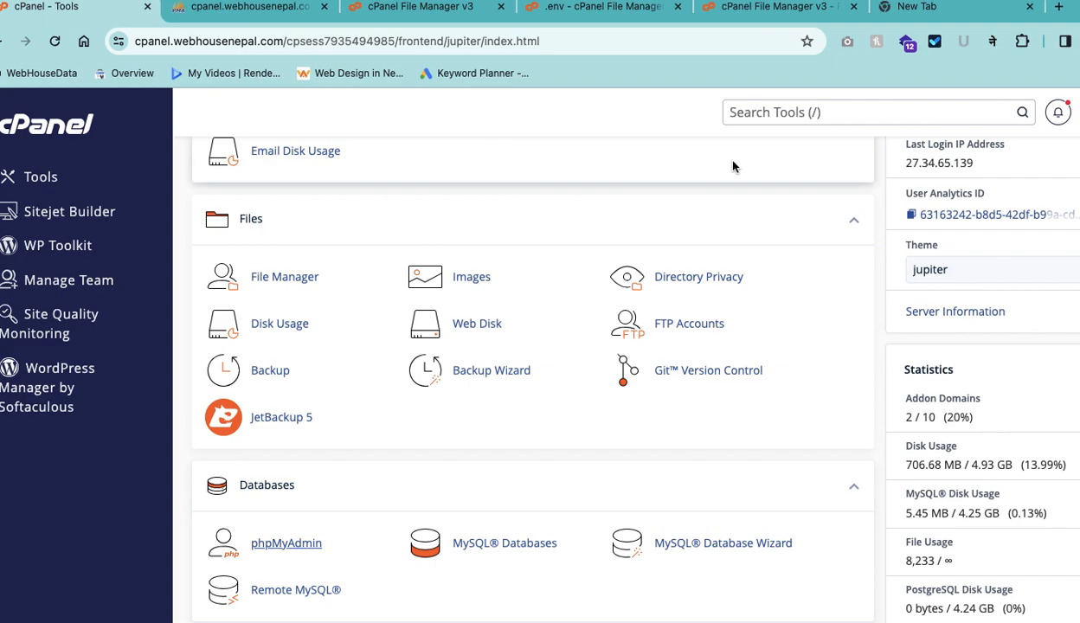
pyautogui.click(803, 111)
pyautogui.write('php')
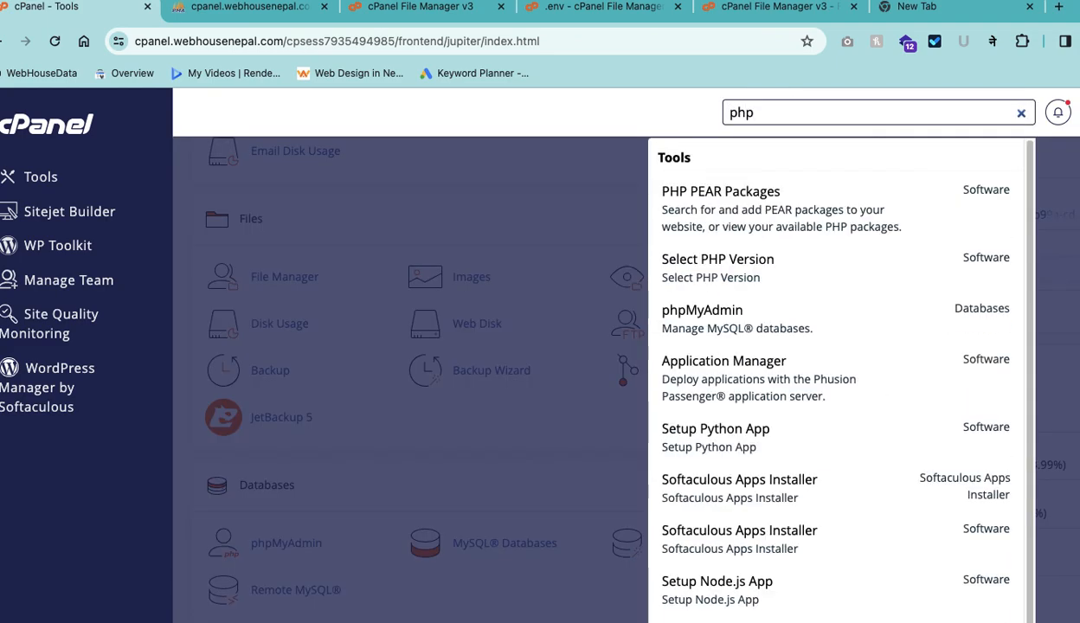
# - Set the current PHP version to 8.2 in Select PHP Version and apply it
pyautogui.click(787, 264)
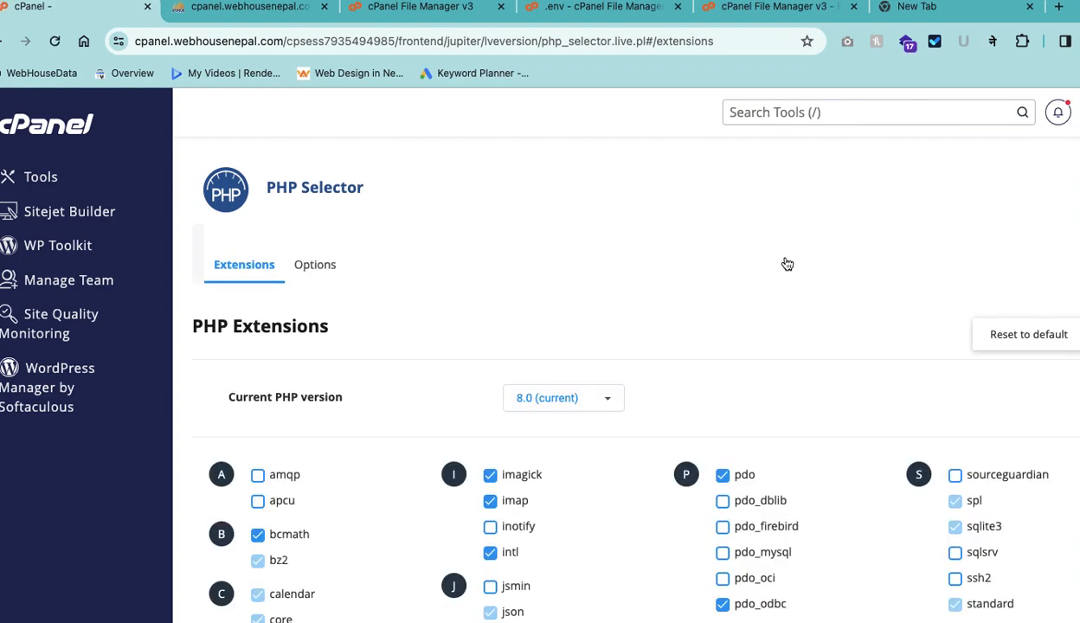
pyautogui.click(604, 398)
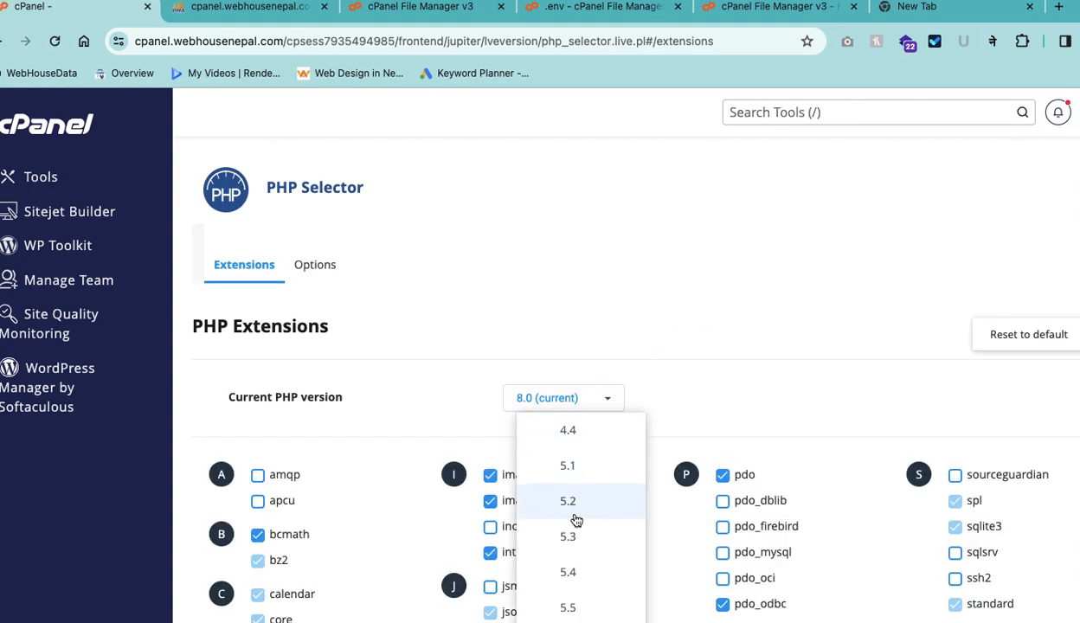
pyautogui.scroll(-10, 574, 519)
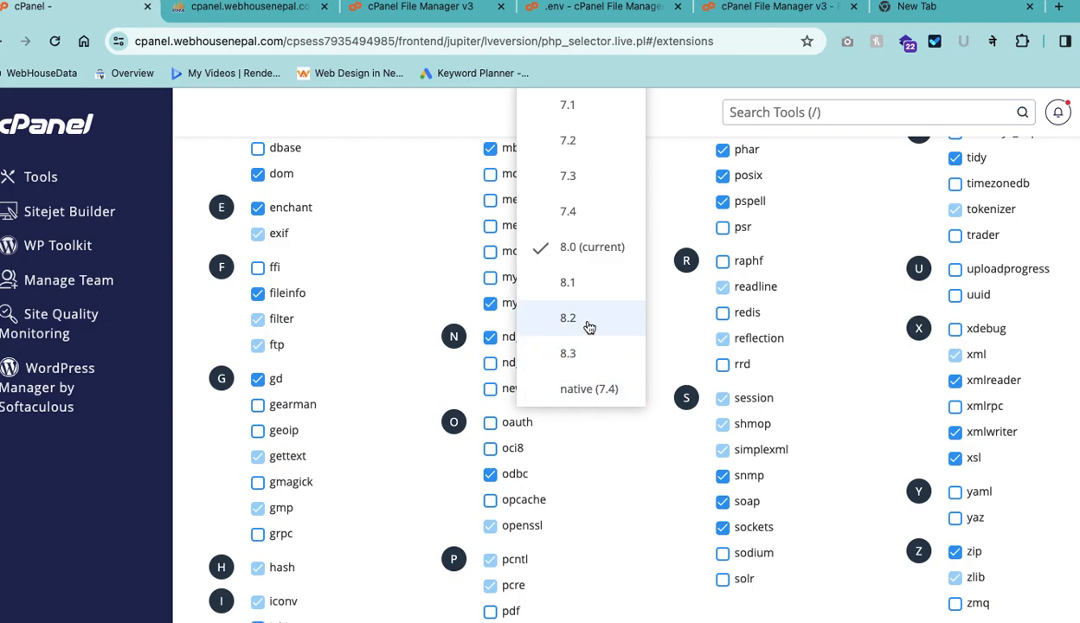
pyautogui.click(590, 320)
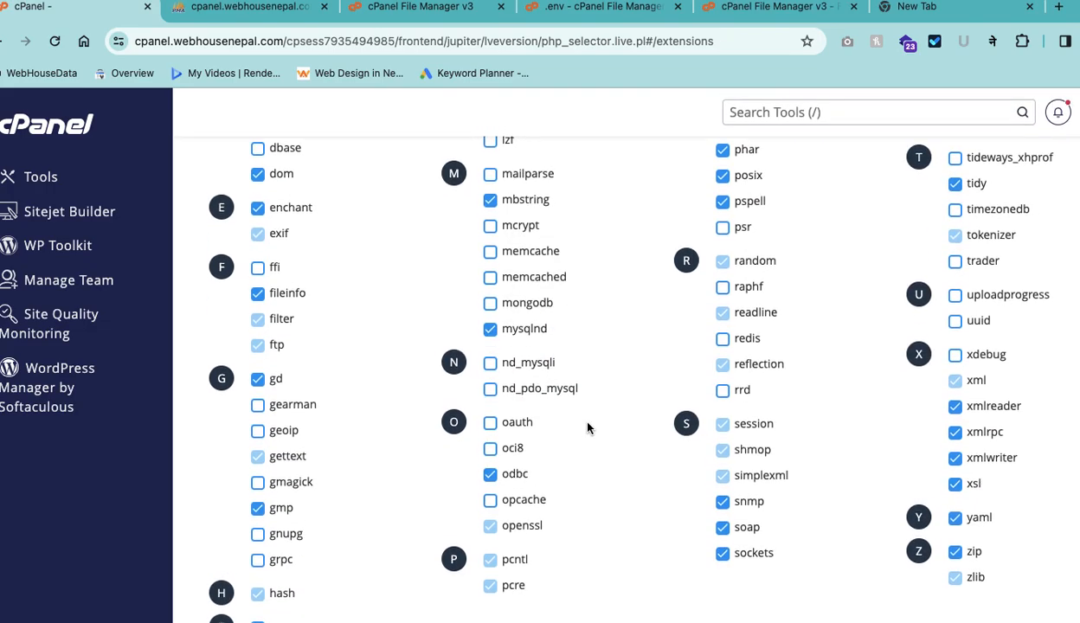
pyautogui.scroll(10, 588, 427)
pyautogui.click(612, 407)
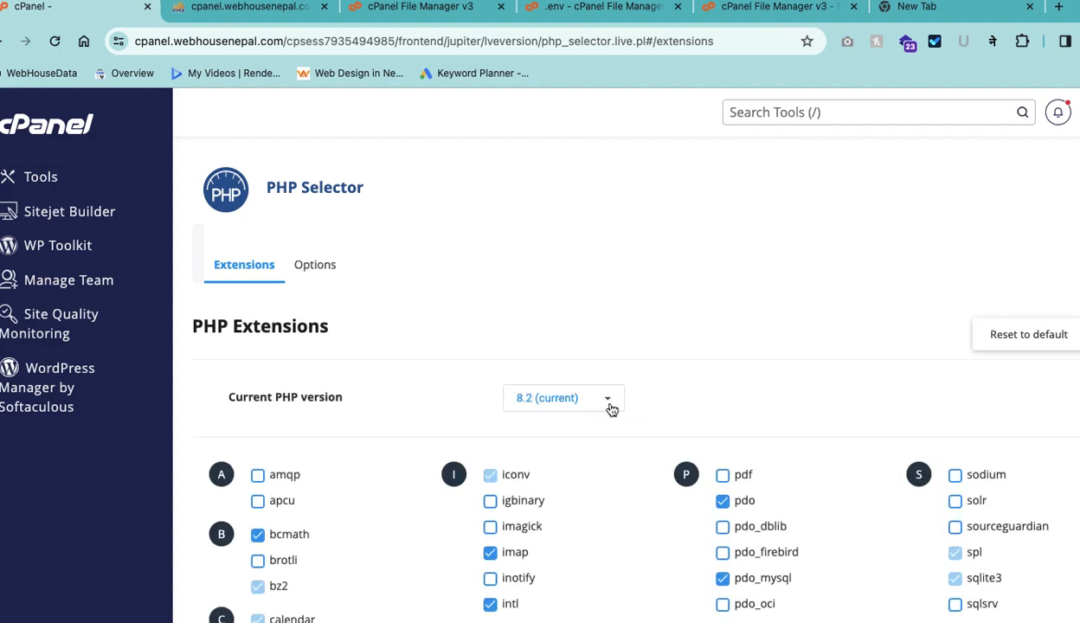
pyautogui.scroll(-8, 612, 409)
pyautogui.scroll(8, 610, 409)
# - Reload satyaherbsnepal.com after the PHP 8.2 change so the homepage loads
pyautogui.click(388, 622)
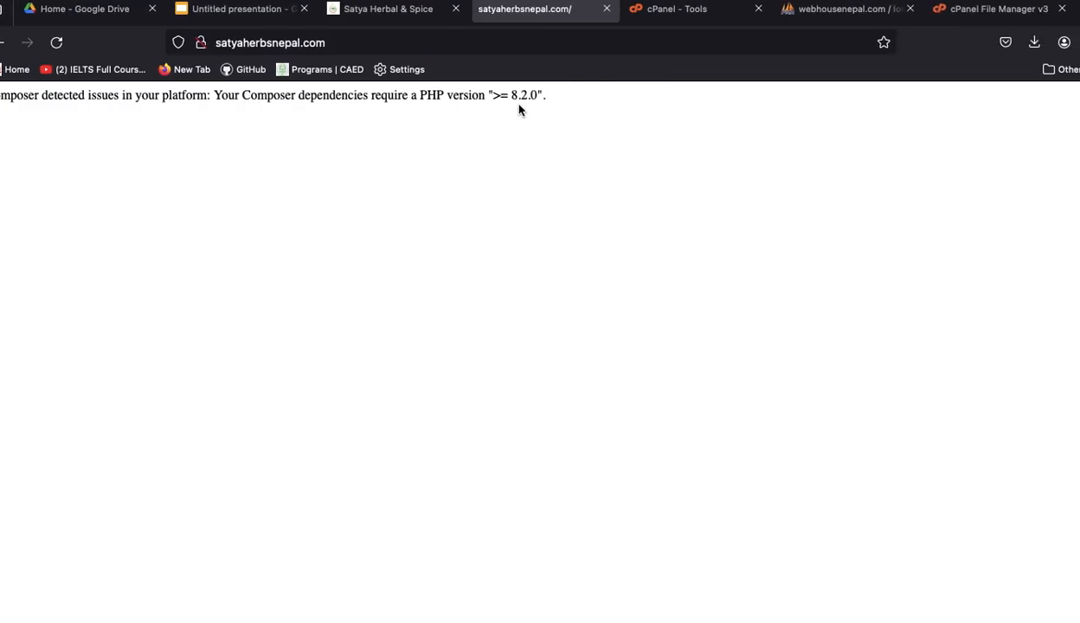
pyautogui.click(445, 45)
pyautogui.press('Return')
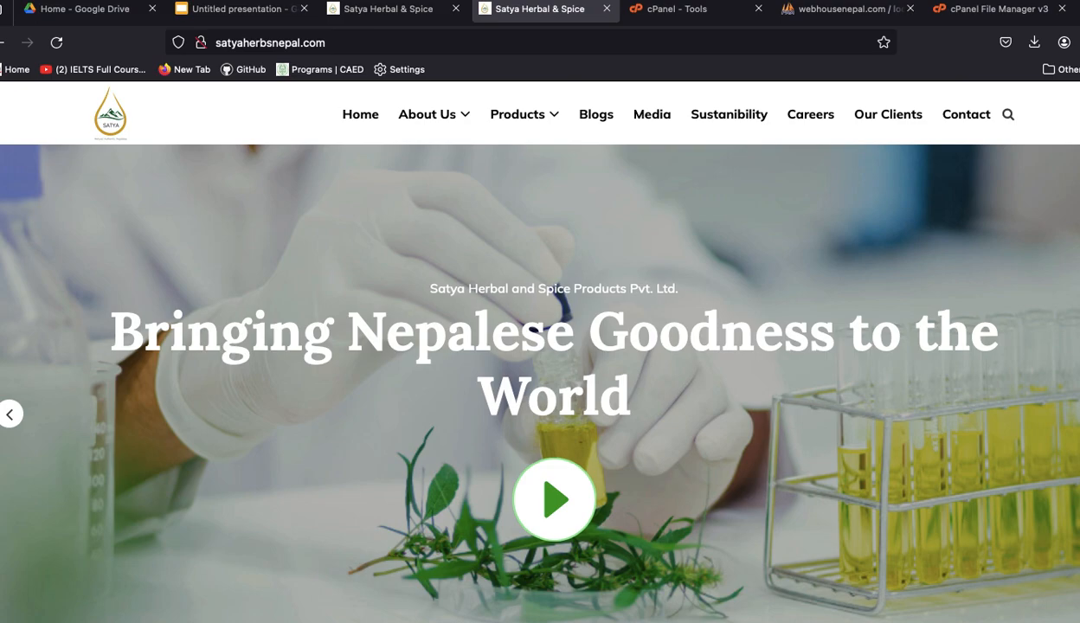
# - Compare the migrated site with the satya.placeforvisit.com copy, then return to Chrome out of full screen
pyautogui.click(407, 12)
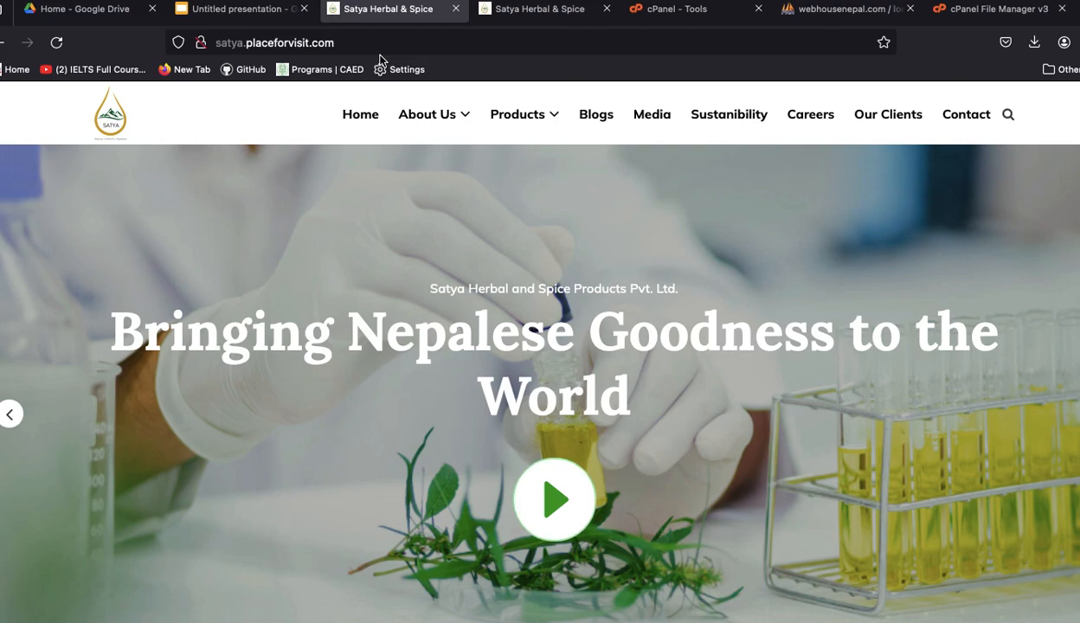
pyautogui.click(521, 10)
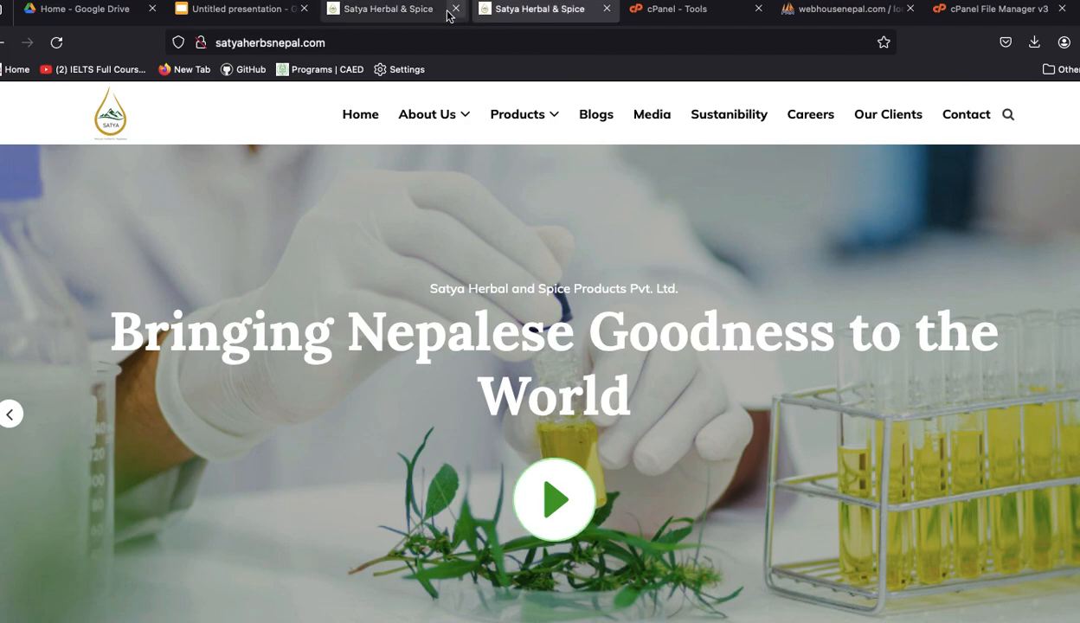
pyautogui.click(414, 12)
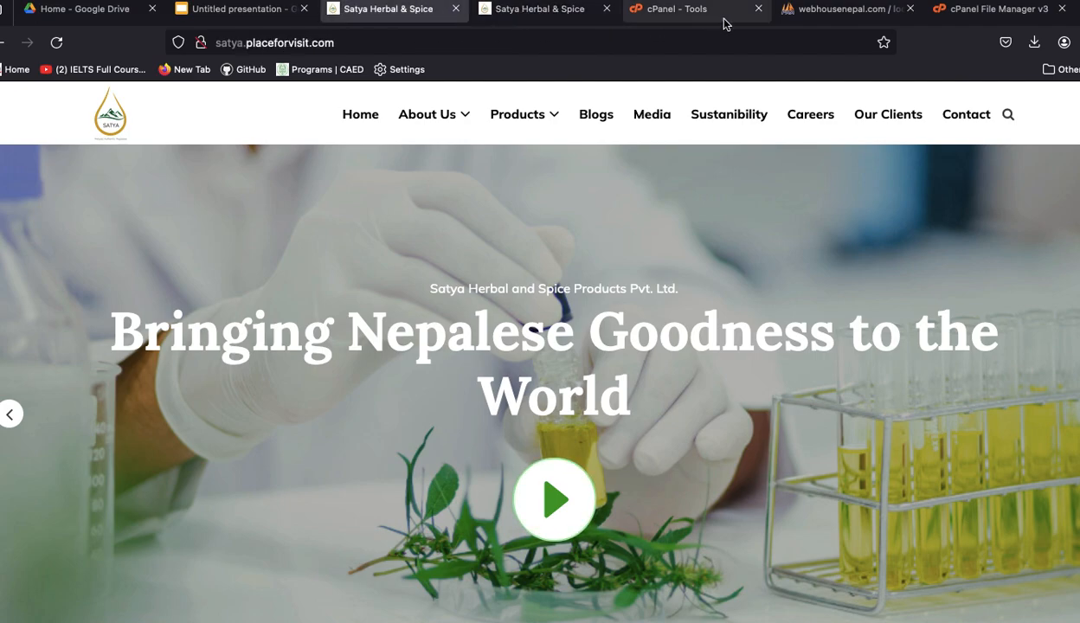
pyautogui.click(693, 19)
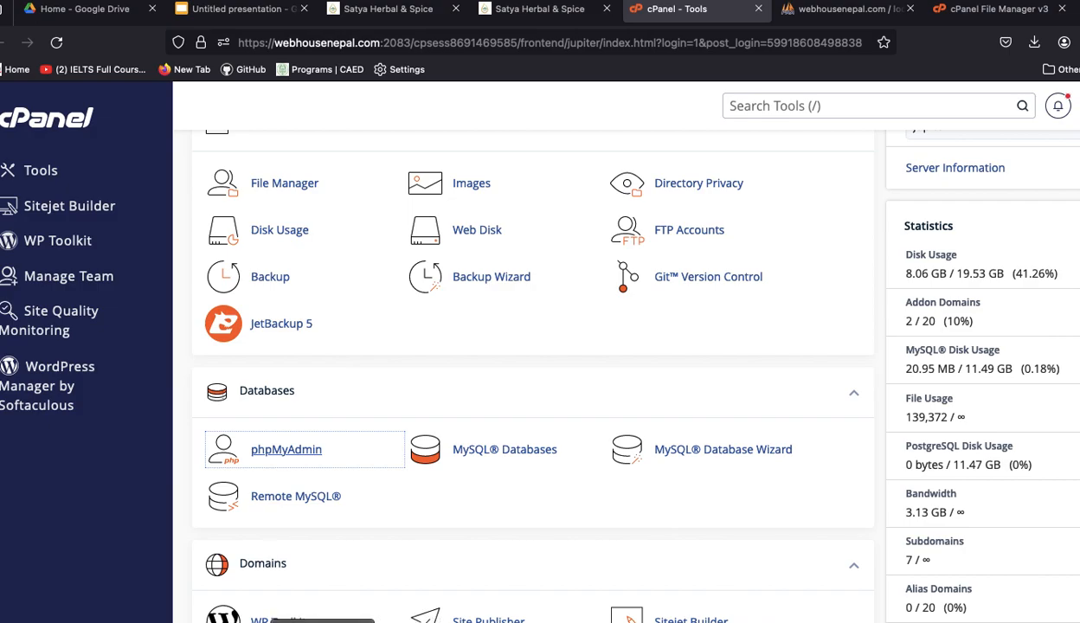
pyautogui.hotkey('ctrl', 'Left')
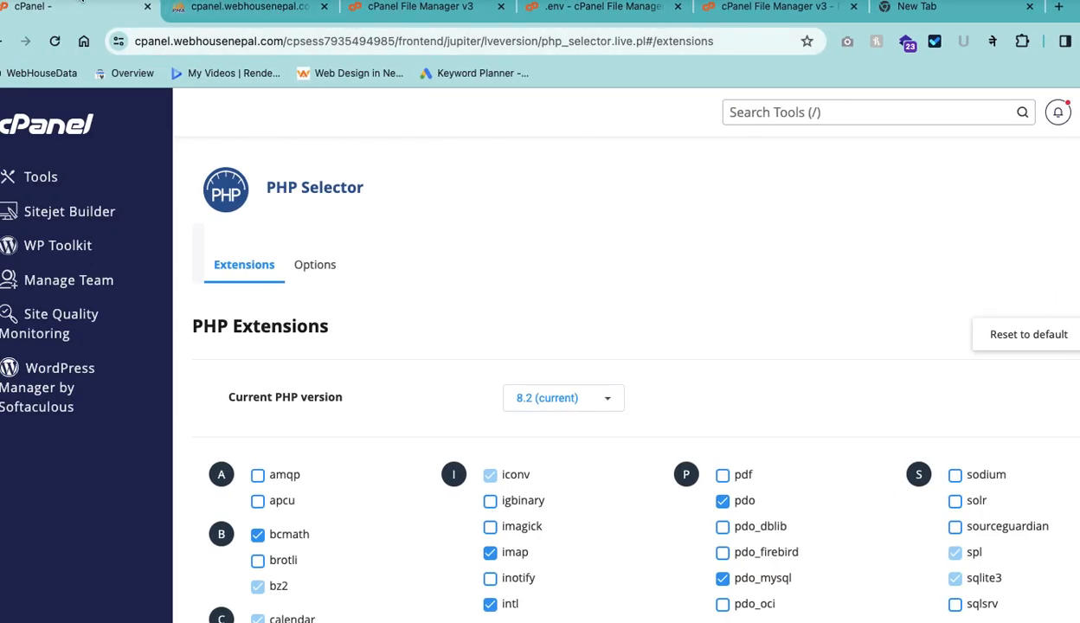
pyautogui.click(33, 22)
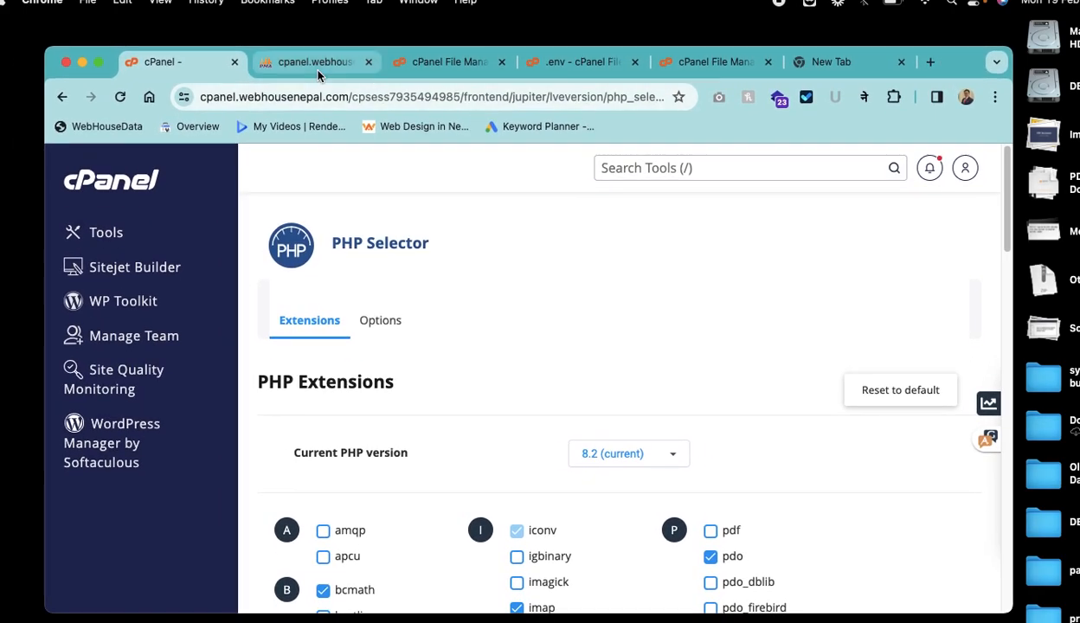
# - Close the phpMyAdmin, .env editor, file upload and blank tabs in Chrome
pyautogui.click(315, 63)
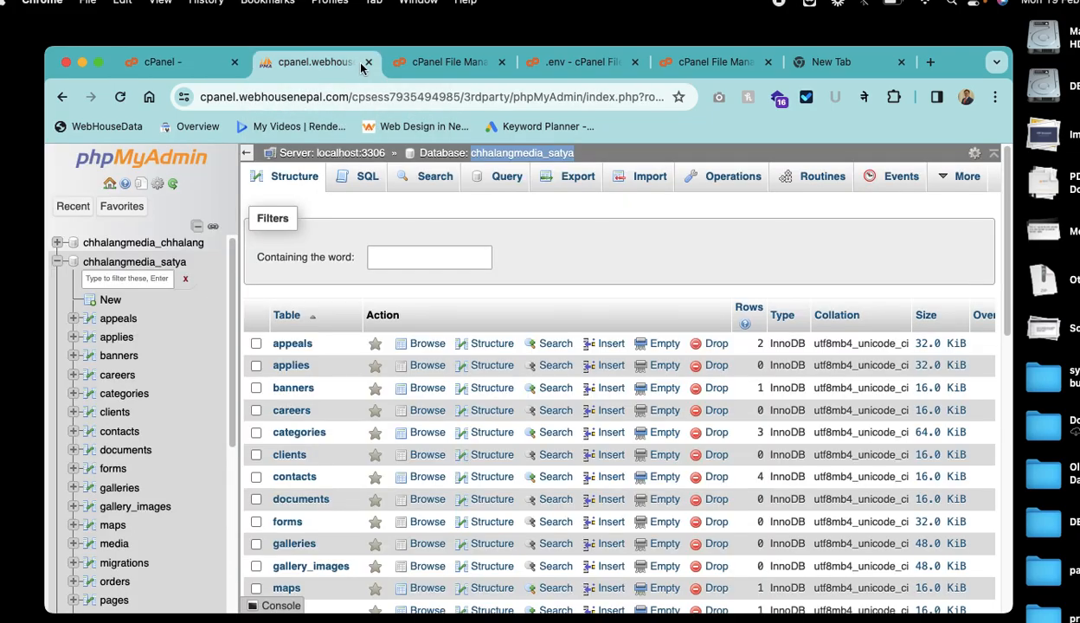
pyautogui.click(368, 62)
pyautogui.click(438, 62)
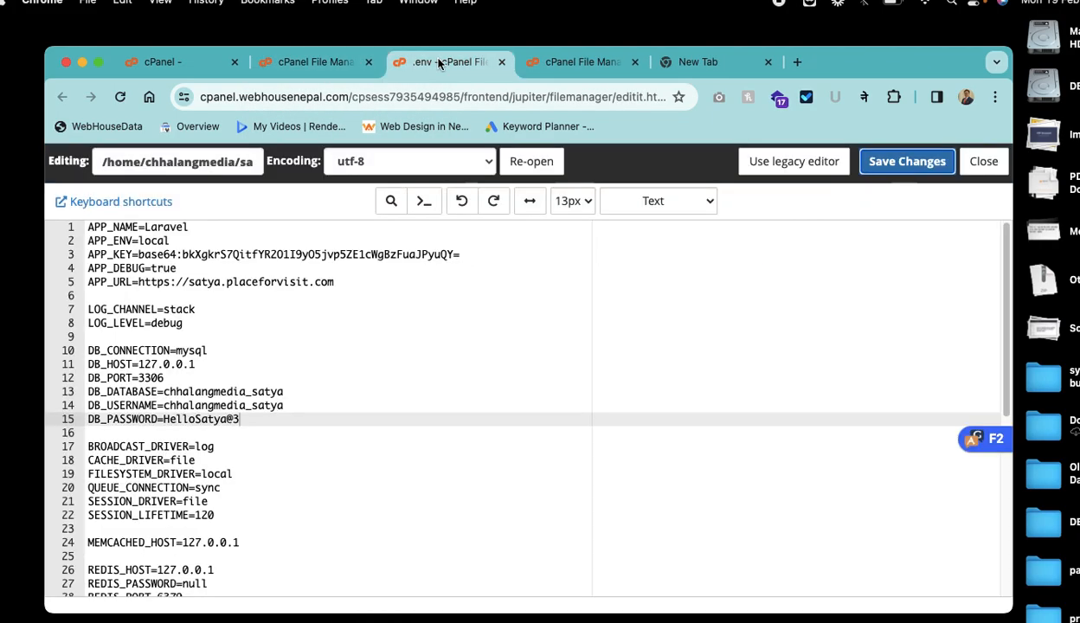
pyautogui.click(501, 61)
pyautogui.click(502, 61)
pyautogui.click(501, 61)
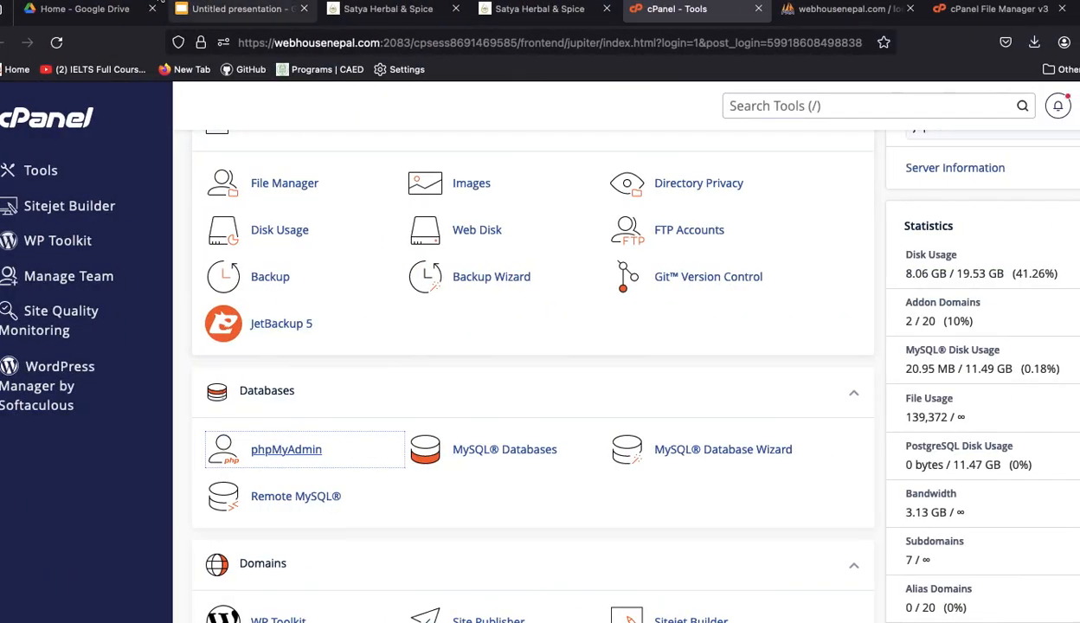
# - Exit Firefox full screen and return to the Google Slides presentation
pyautogui.click(25, 27)
pyautogui.scroll(10, 251, 137)
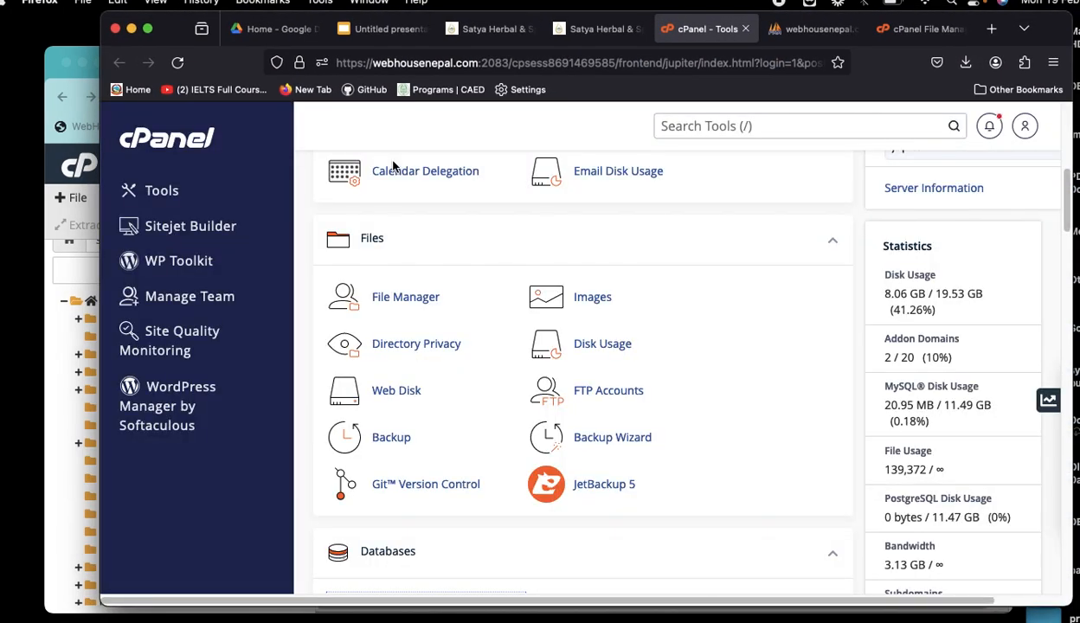
pyautogui.click(382, 29)
# - Go over slide 5's 'You need to do:' checklist, then make the browser full screen
pyautogui.click(393, 357)
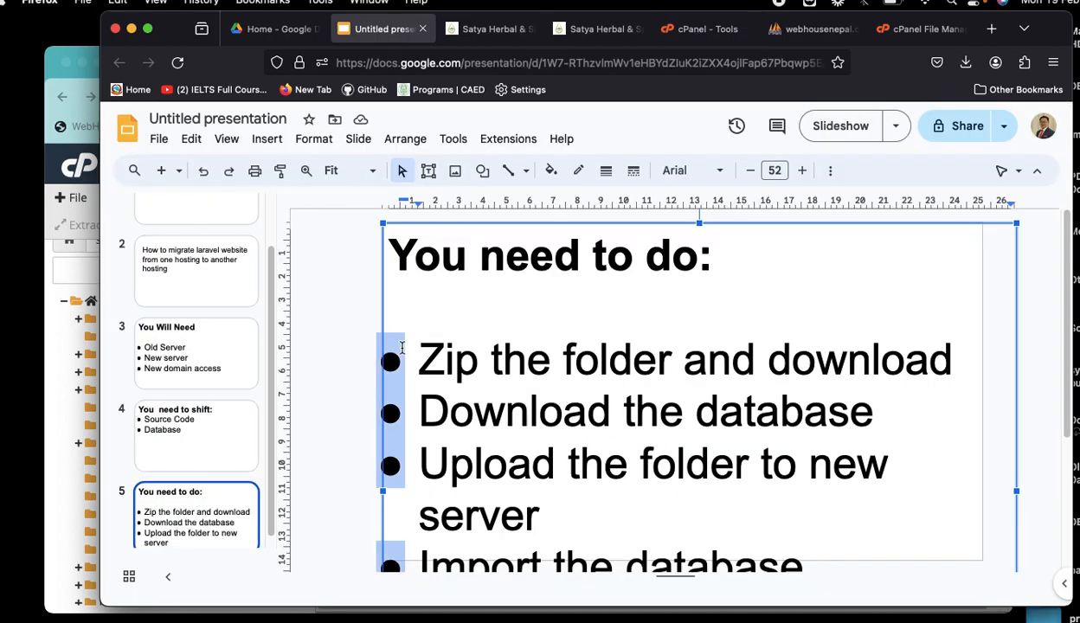
pyautogui.click(471, 357)
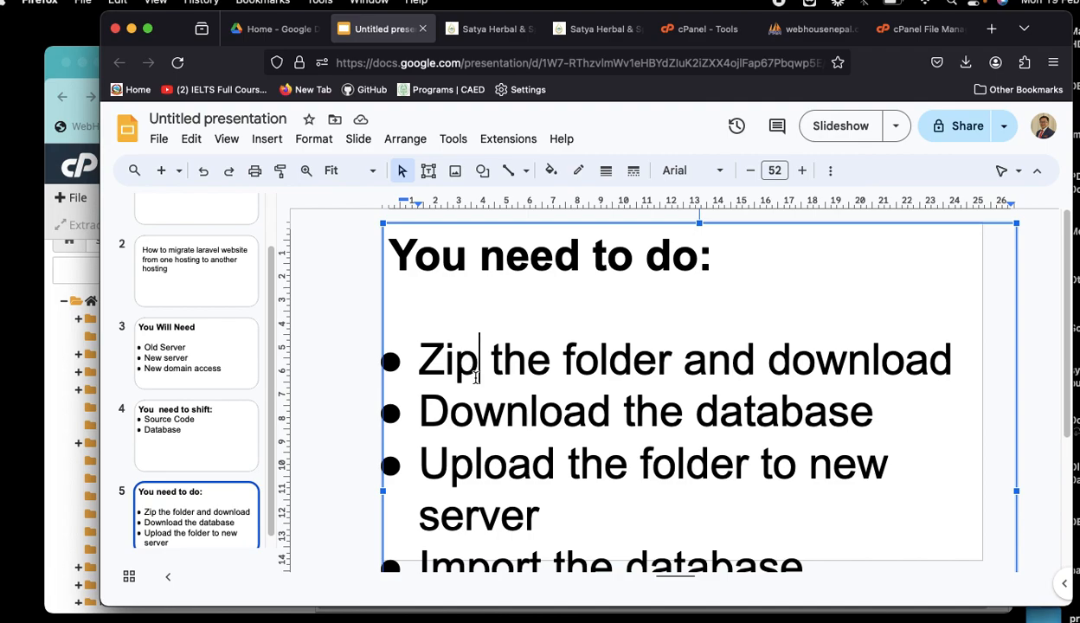
pyautogui.click(474, 401)
pyautogui.scroll(-2, 656, 486)
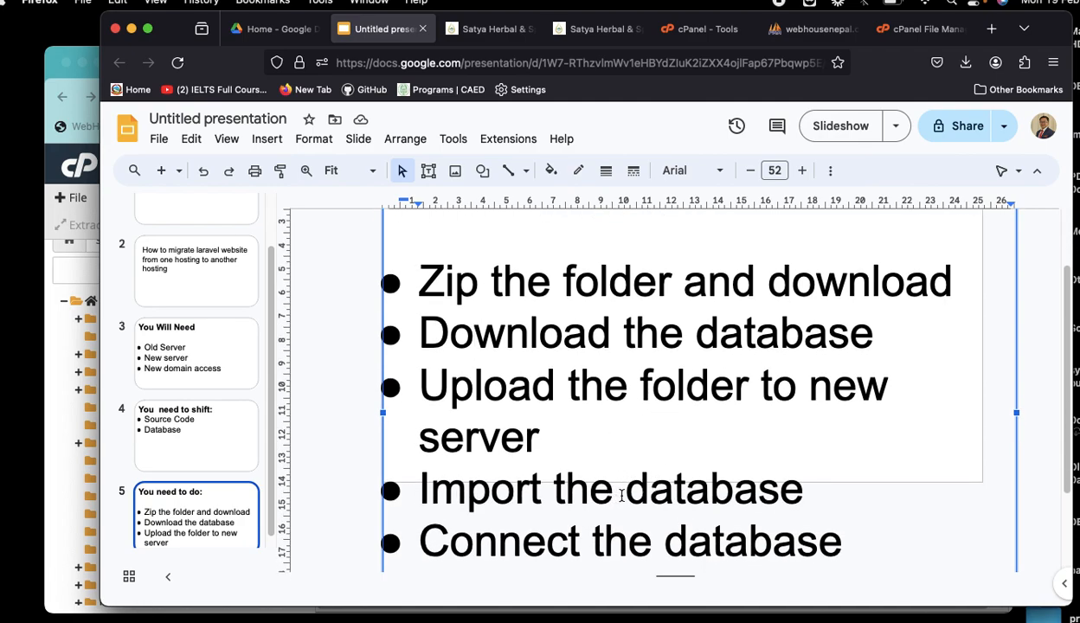
pyautogui.scroll(-1, 622, 496)
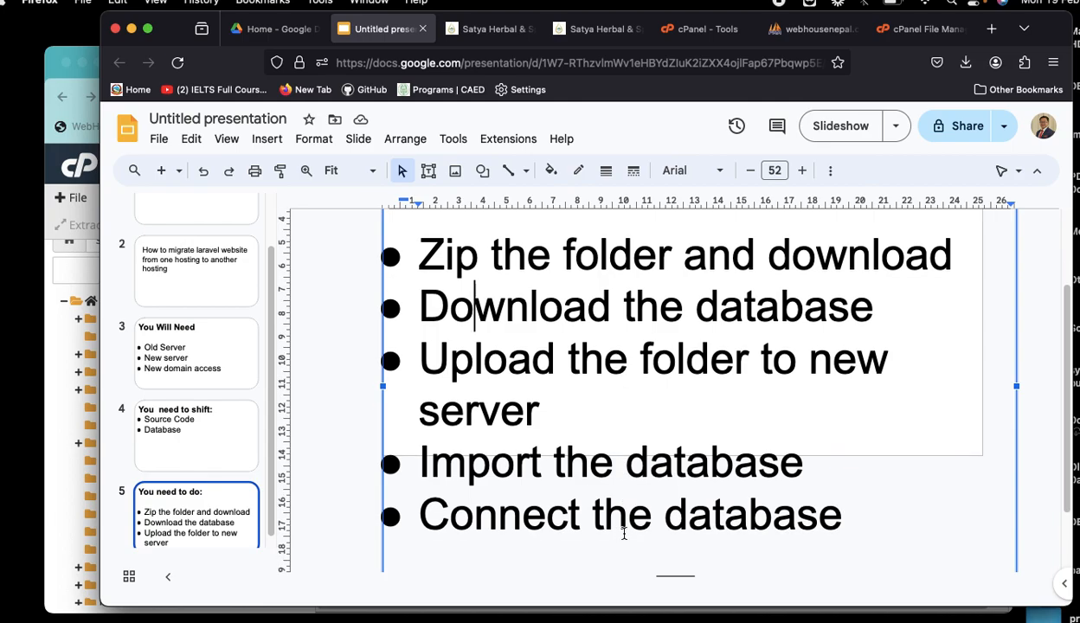
pyautogui.click(147, 28)
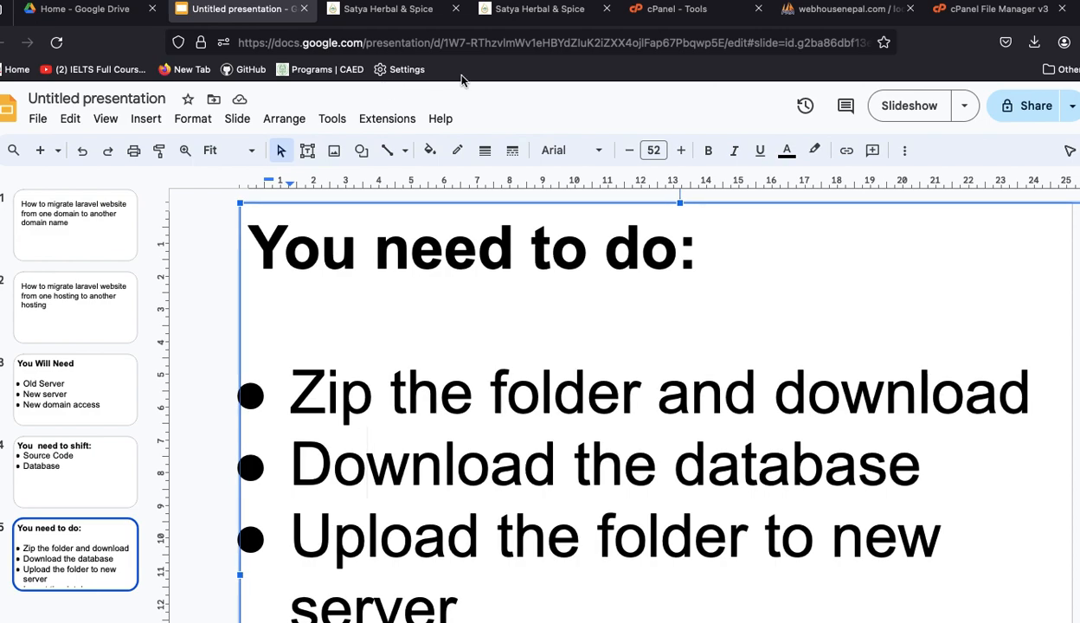
# - Copy the satyaherbsnepal.com address and close the phpMyAdmin and File Manager tabs
pyautogui.click(536, 13)
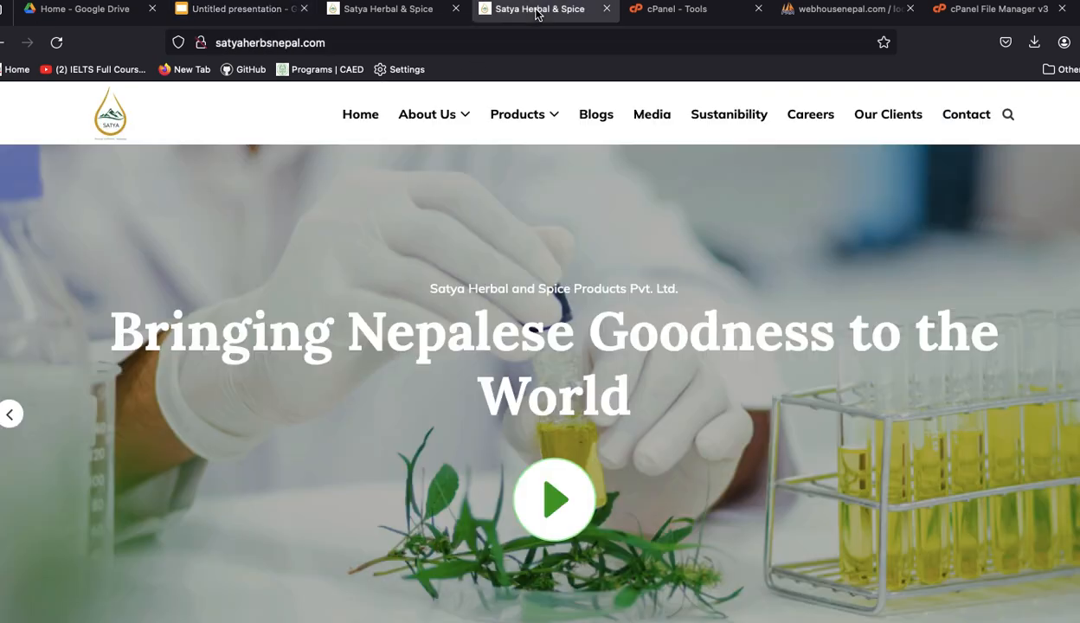
pyautogui.click(416, 49)
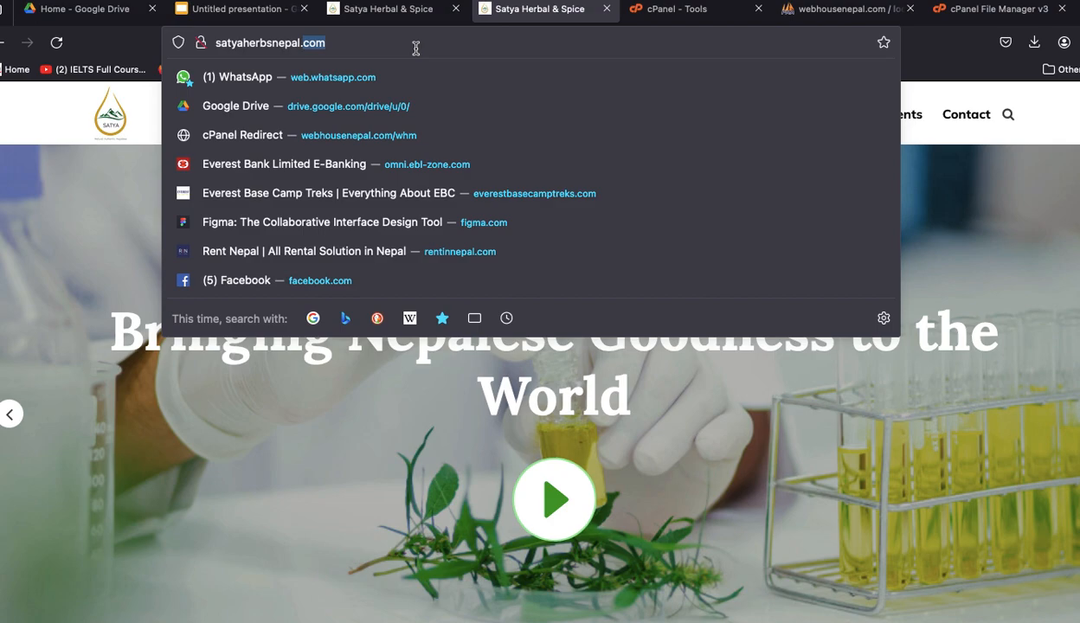
pyautogui.tripleClick(415, 49)
pyautogui.press('super+c')
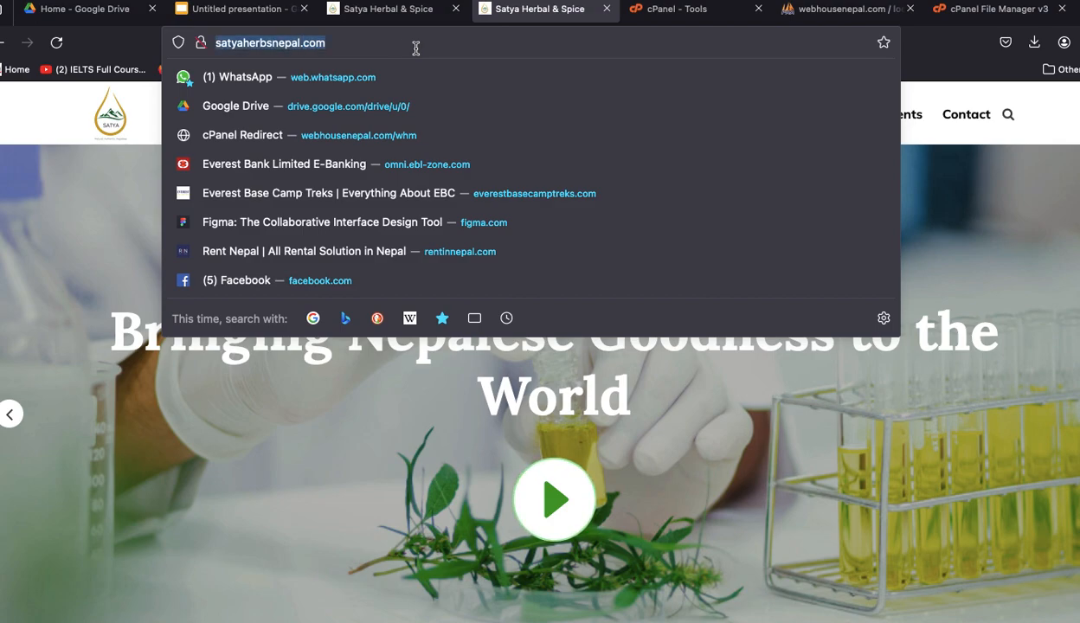
pyautogui.click(682, 19)
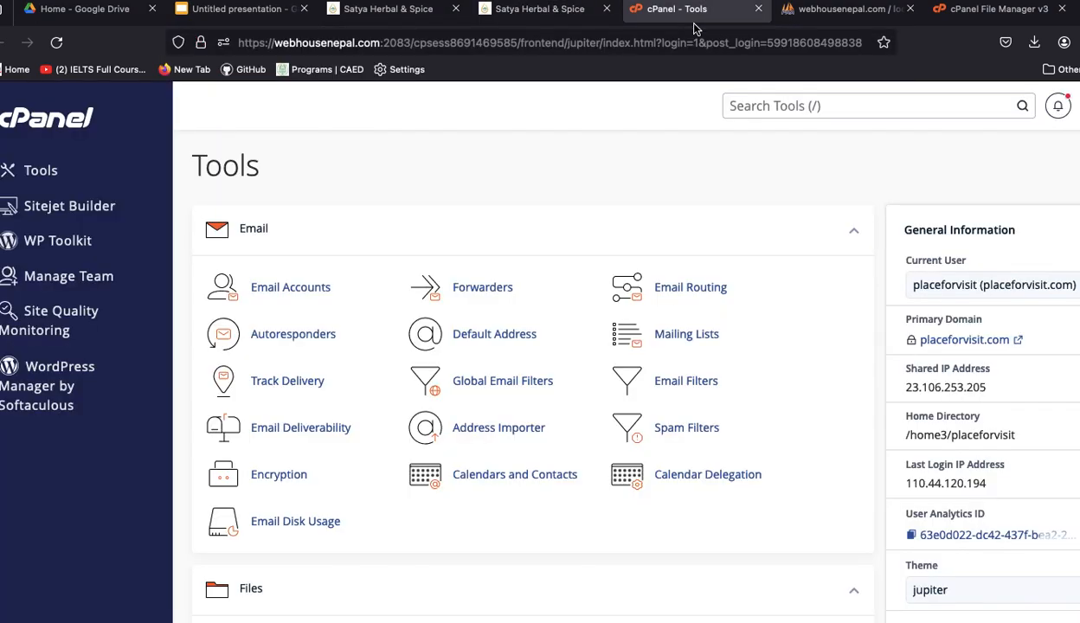
pyautogui.click(792, 17)
pyautogui.click(908, 10)
pyautogui.click(908, 10)
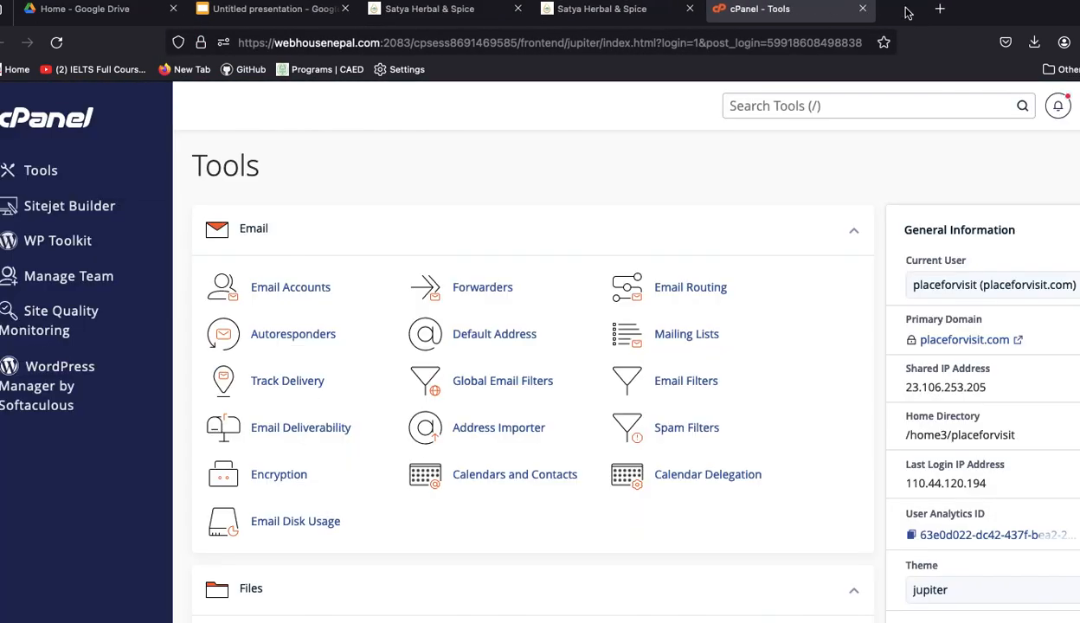
# - Look up satyaherbsnepal.com on who.is, read its ns1/ns2.webhousenepal.com nameservers, then close the tab
pyautogui.click(937, 9)
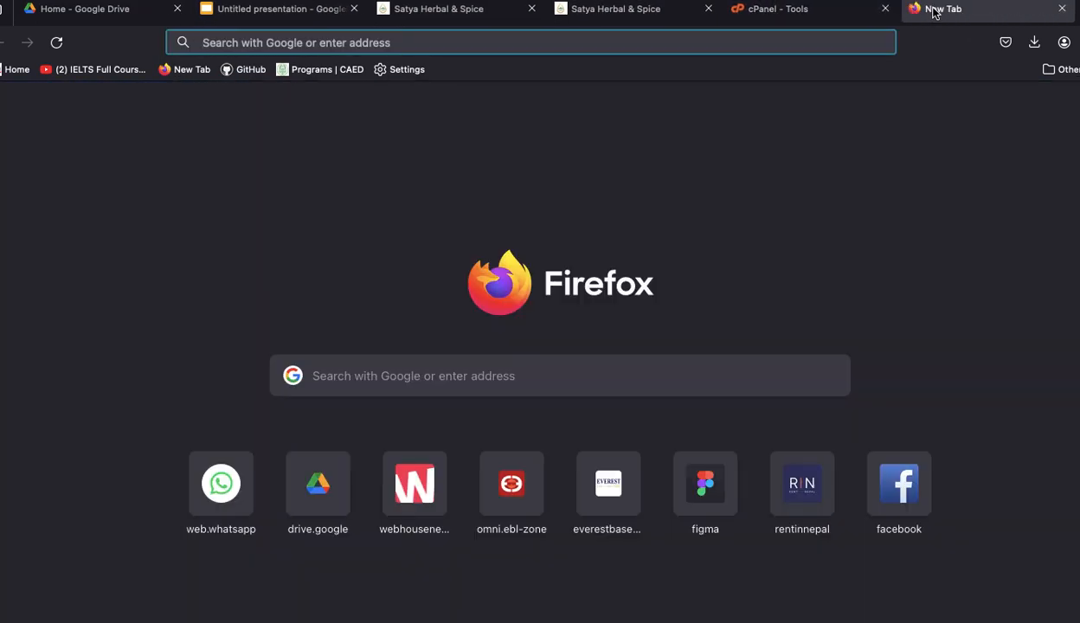
pyautogui.write('who.is/')
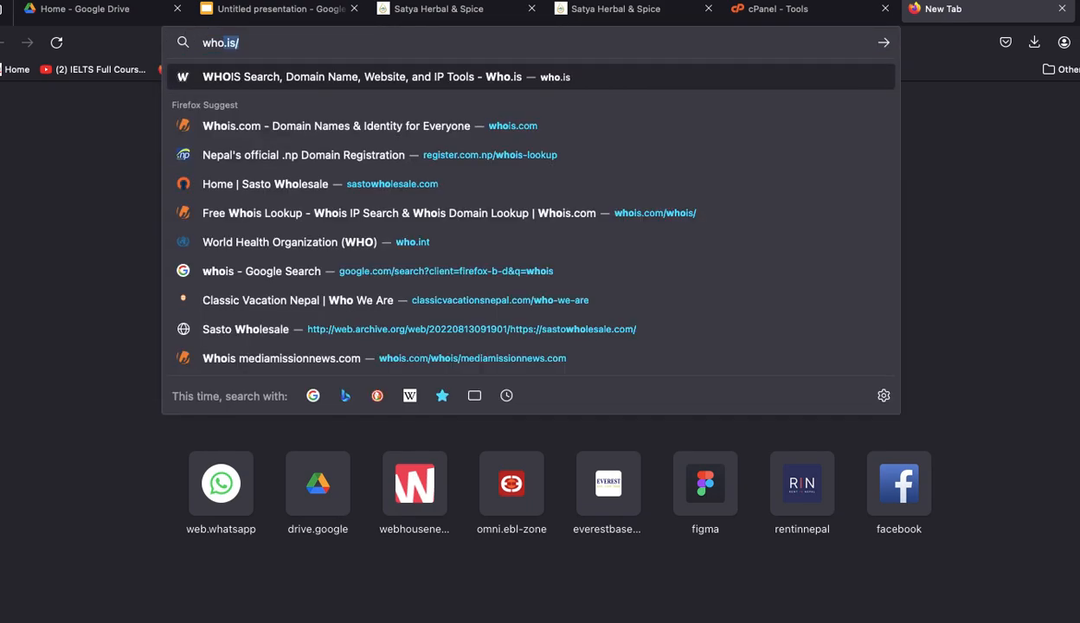
pyautogui.press('Return')
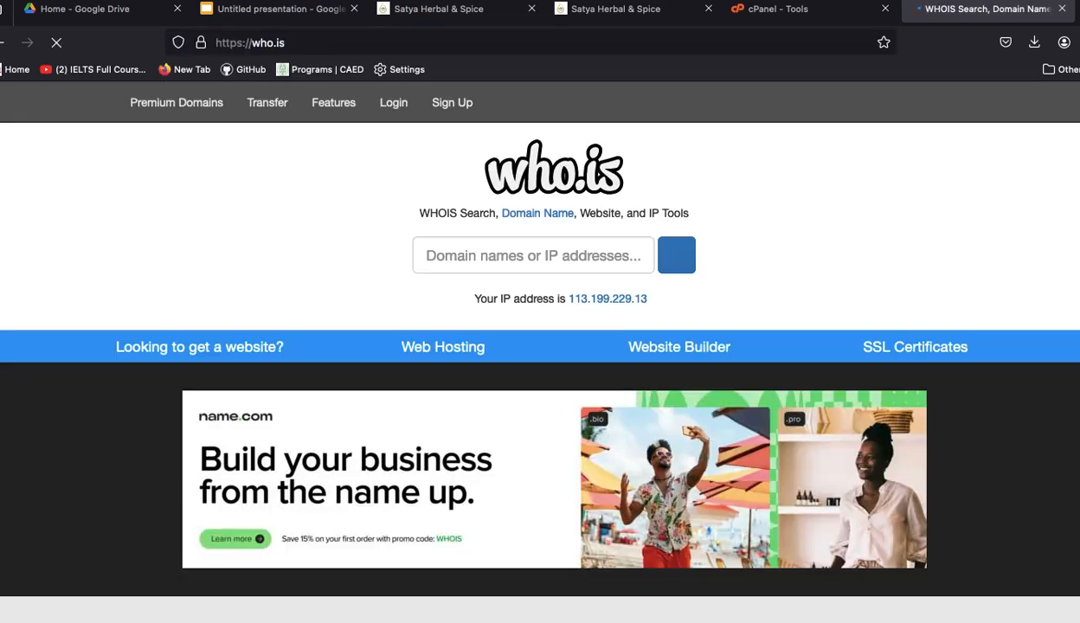
pyautogui.click(601, 249)
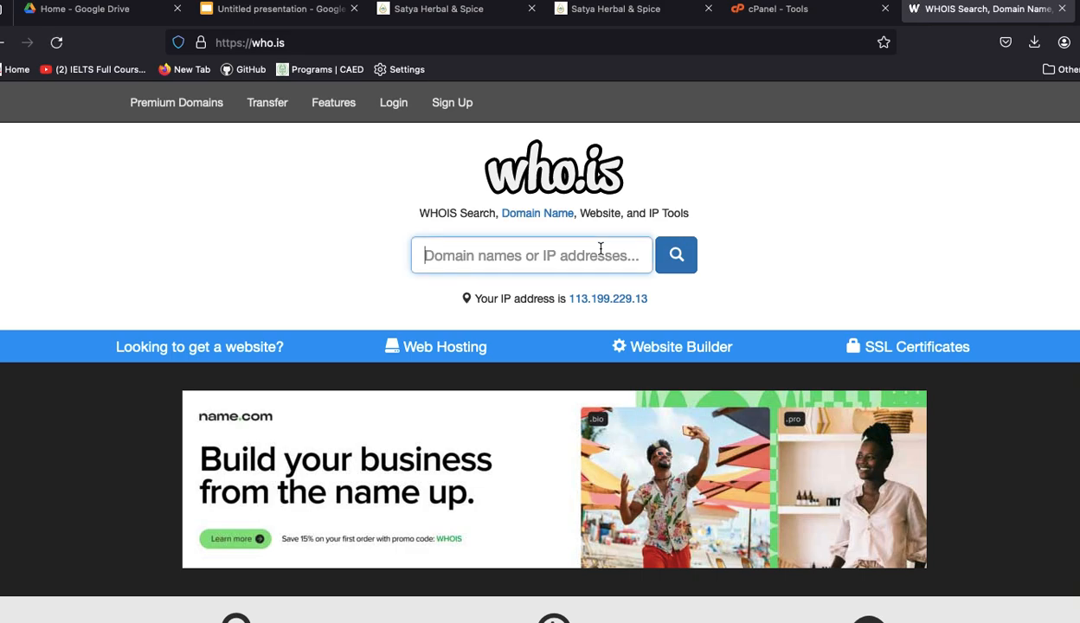
pyautogui.press('super+v')
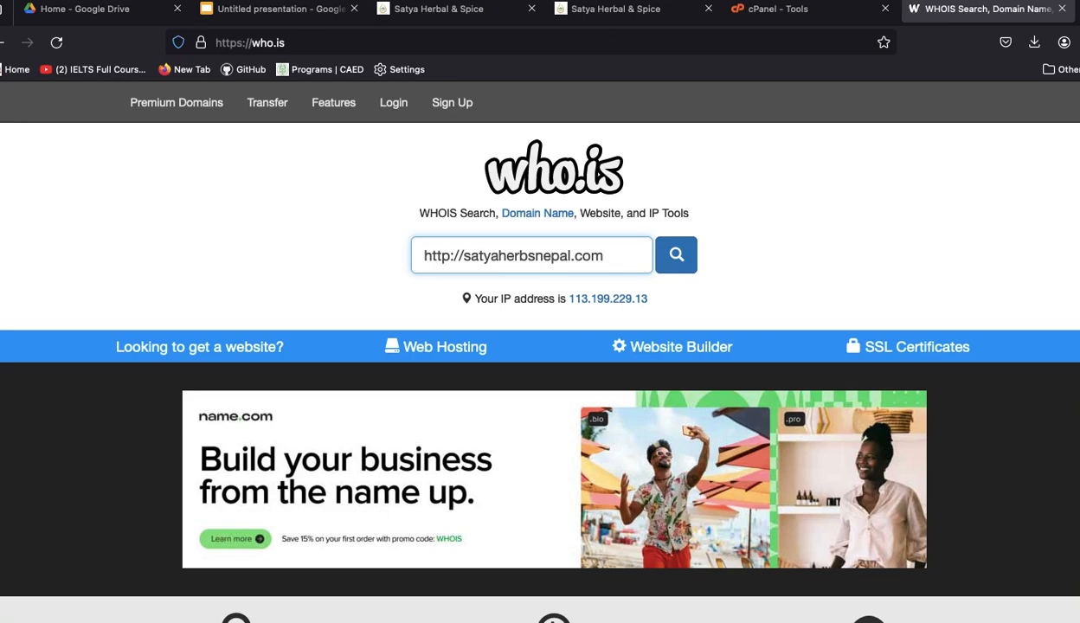
pyautogui.click(675, 256)
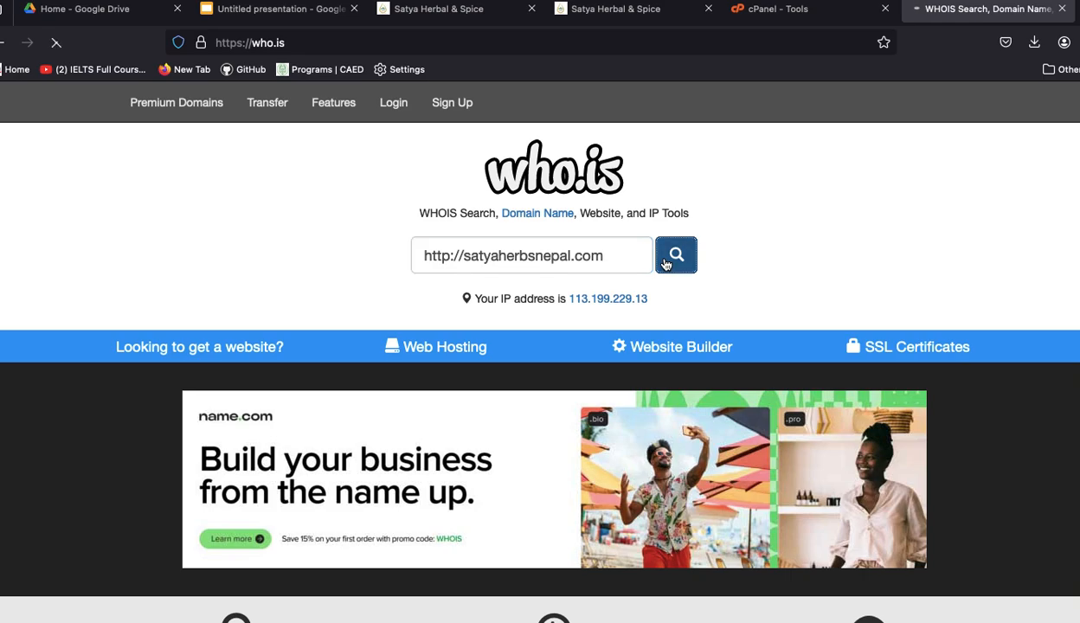
pyautogui.scroll(-5, 663, 448)
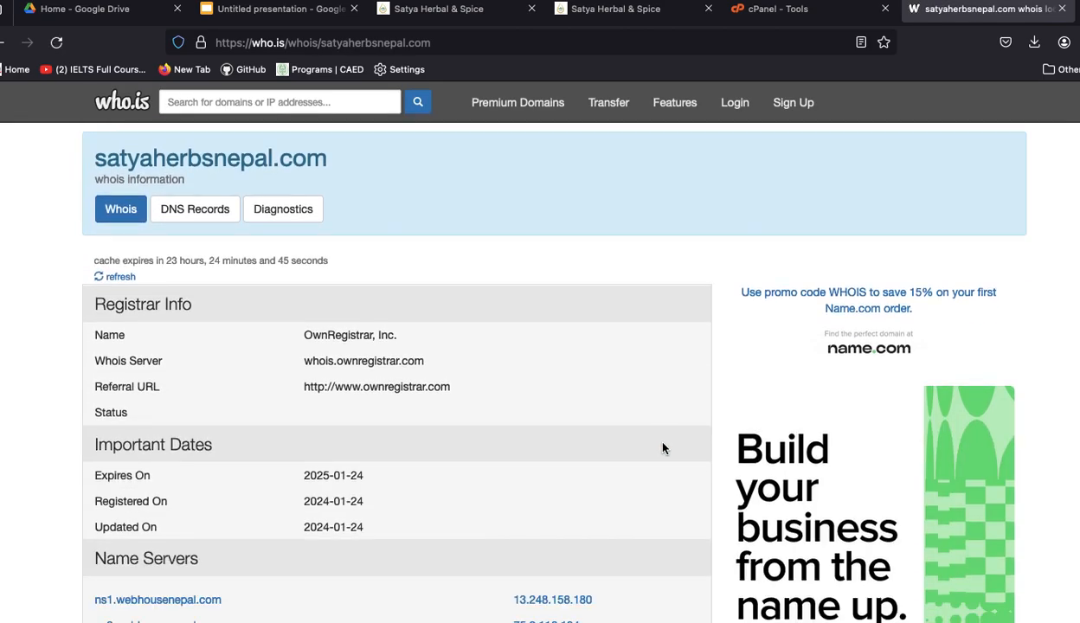
pyautogui.scroll(-1, 663, 447)
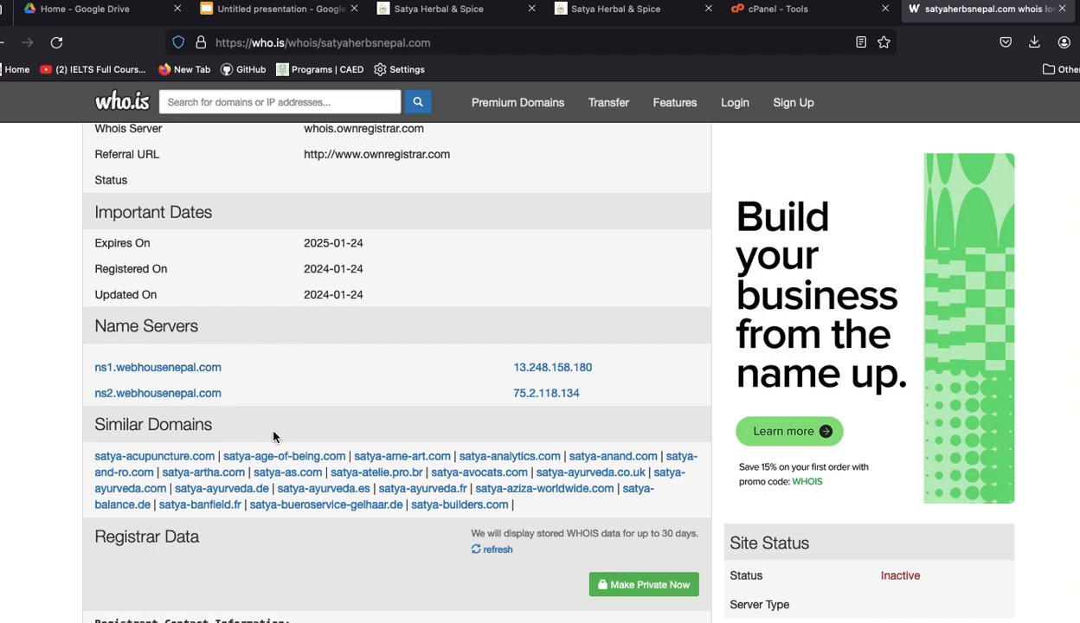
pyautogui.click(1062, 9)
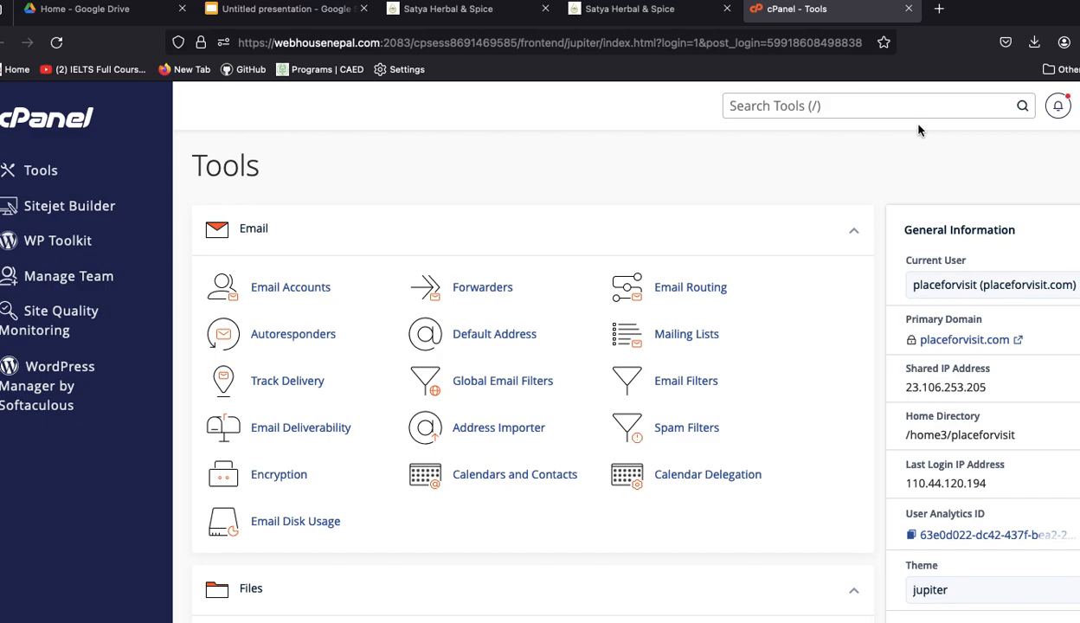
# - Scroll the checklist slide to its final database steps, then switch to the satya.placeforvisit.com site
pyautogui.click(297, 11)
pyautogui.scroll(-1, 477, 331)
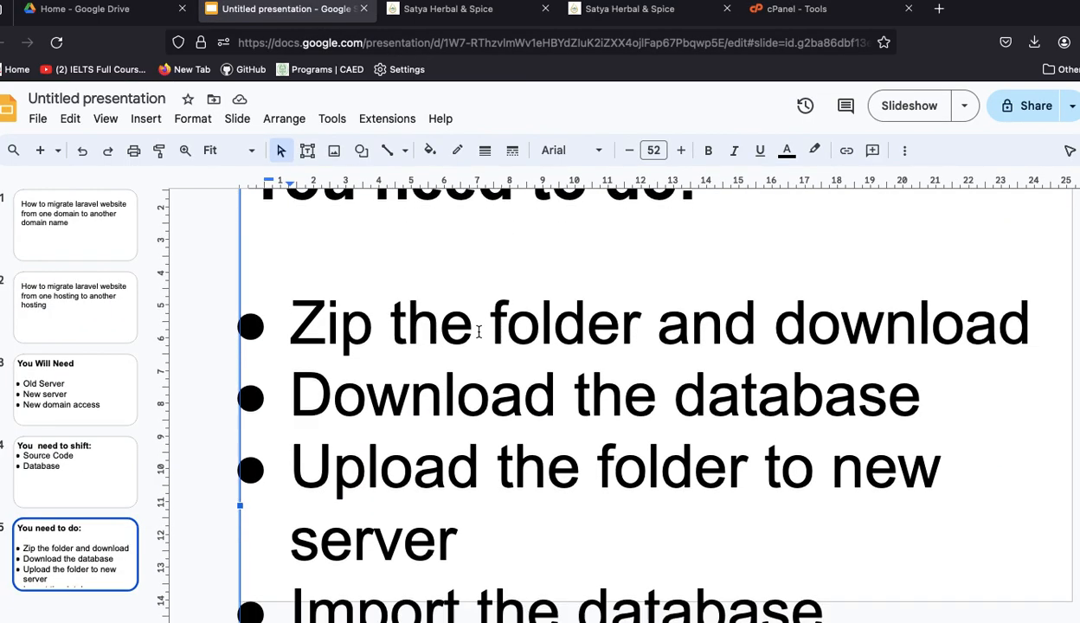
pyautogui.scroll(-3, 478, 331)
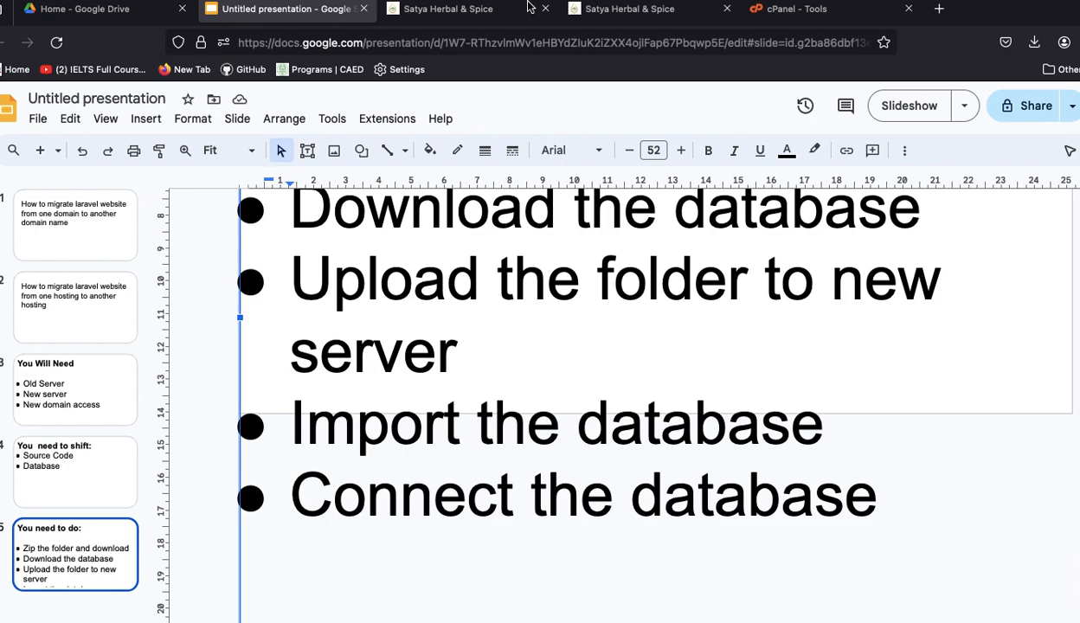
pyautogui.click(487, 12)
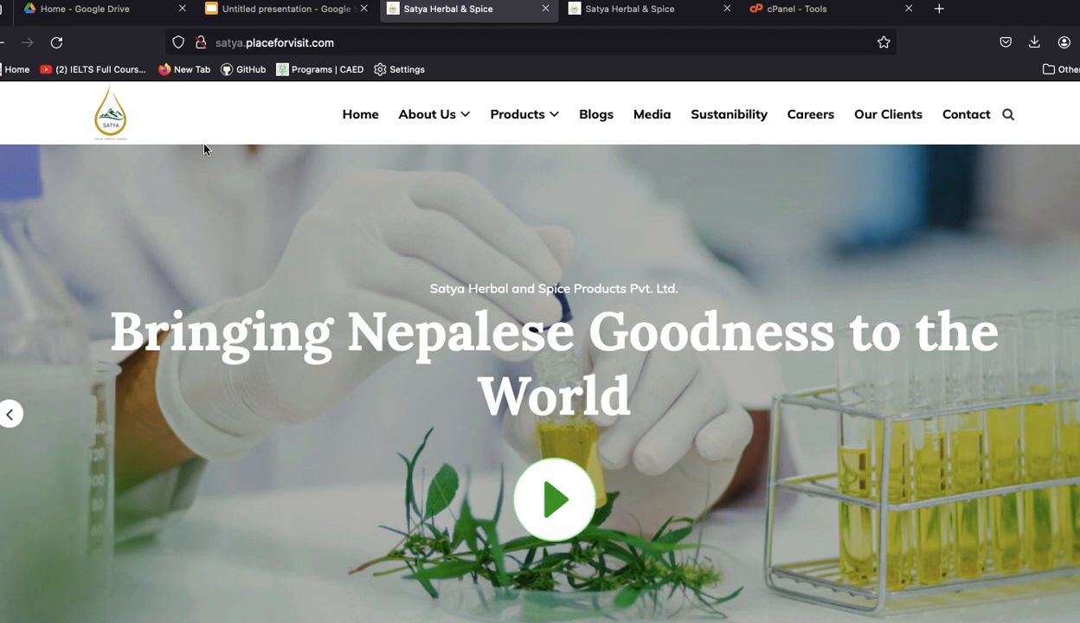
# - Exit full screen, then move the browser window and widen it slightly
pyautogui.moveTo(23, 2)
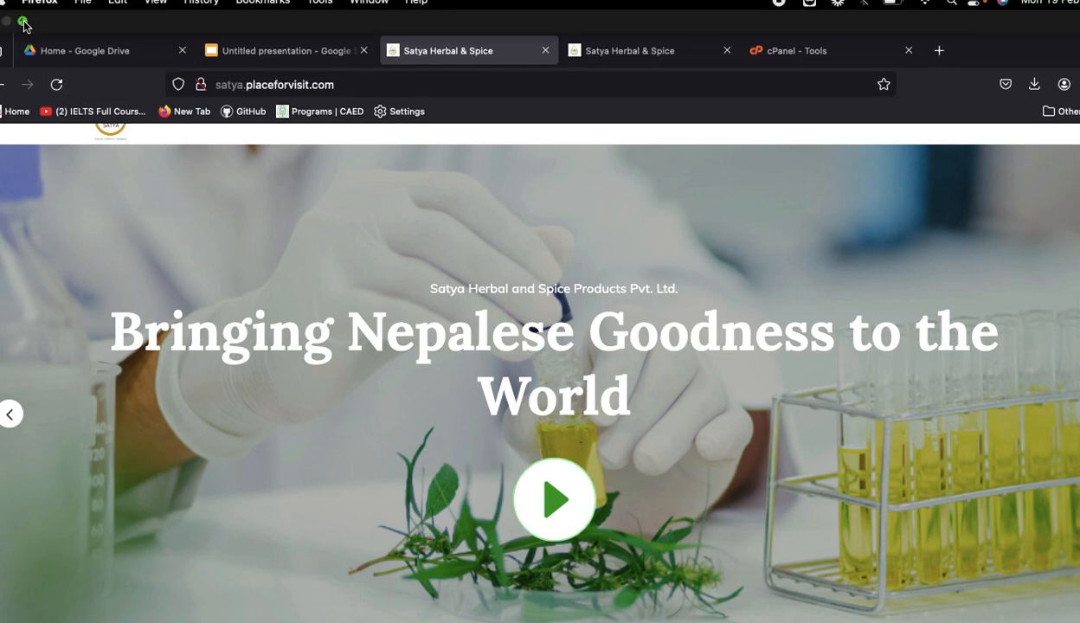
pyautogui.click(22, 21)
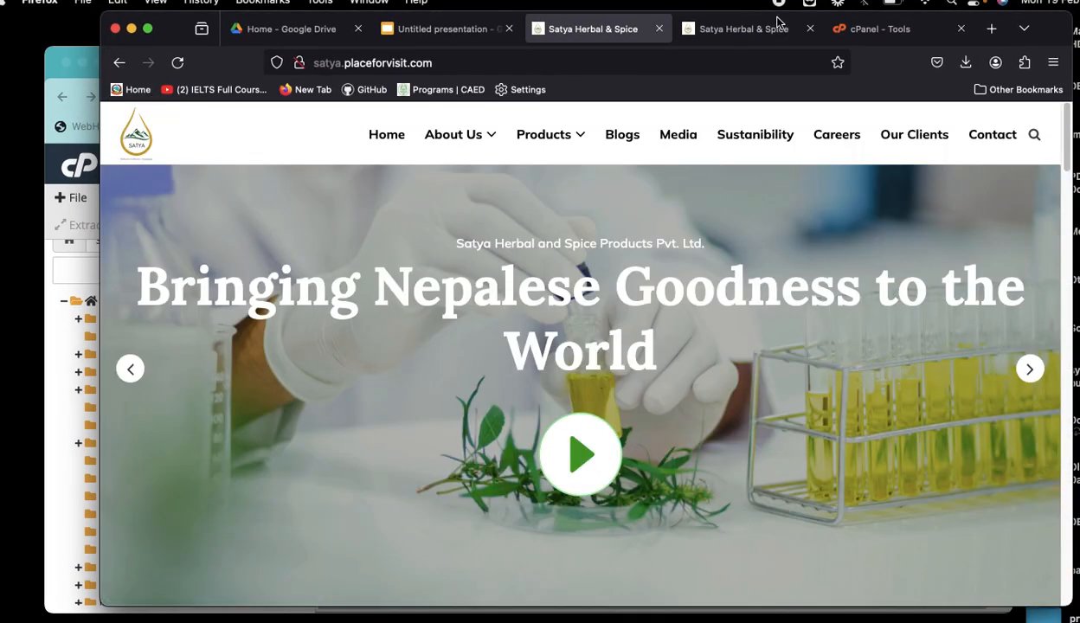
pyautogui.moveTo(1043, 30); pyautogui.dragTo(1014, 76)
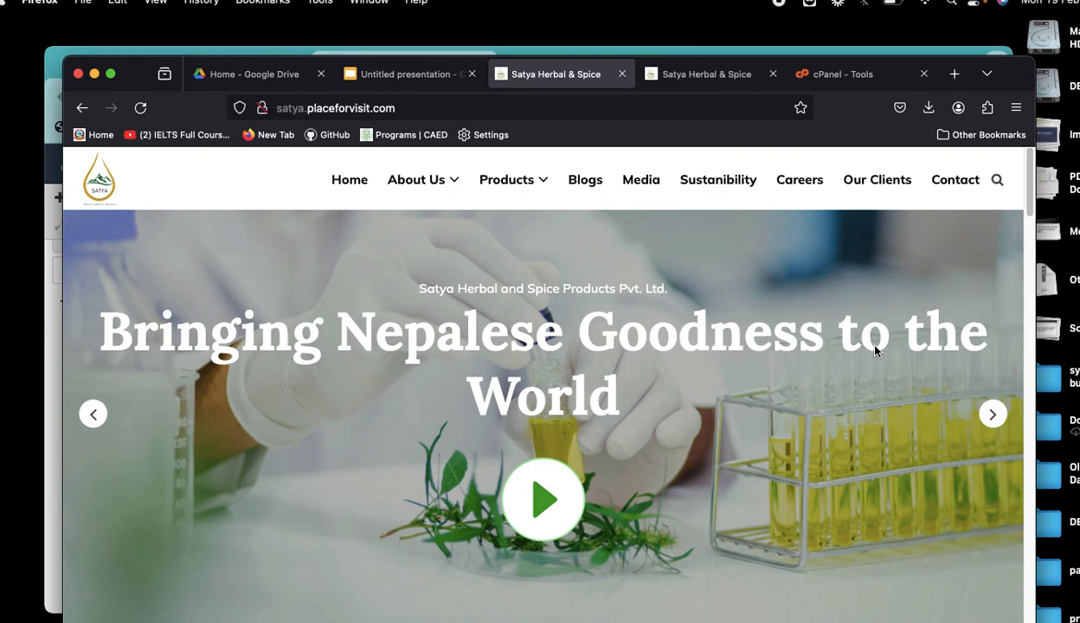
pyautogui.moveTo(1037, 352); pyautogui.dragTo(1068, 352)
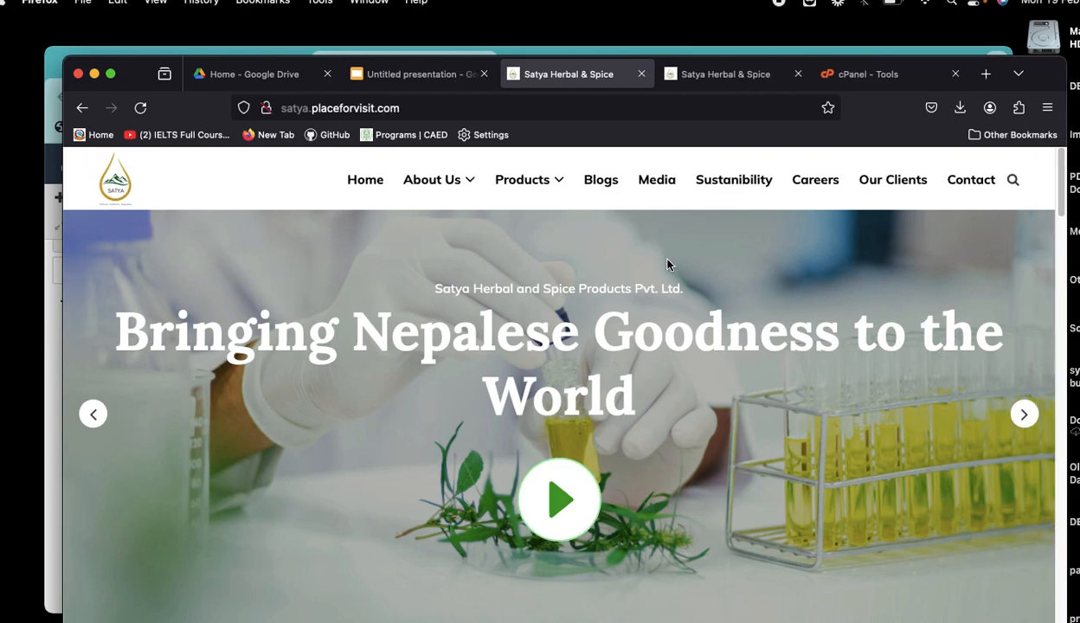
# - Scroll the satyaherbsnepal.com homepage from the hero banner through News & Blogs to the footer
pyautogui.click(689, 74)
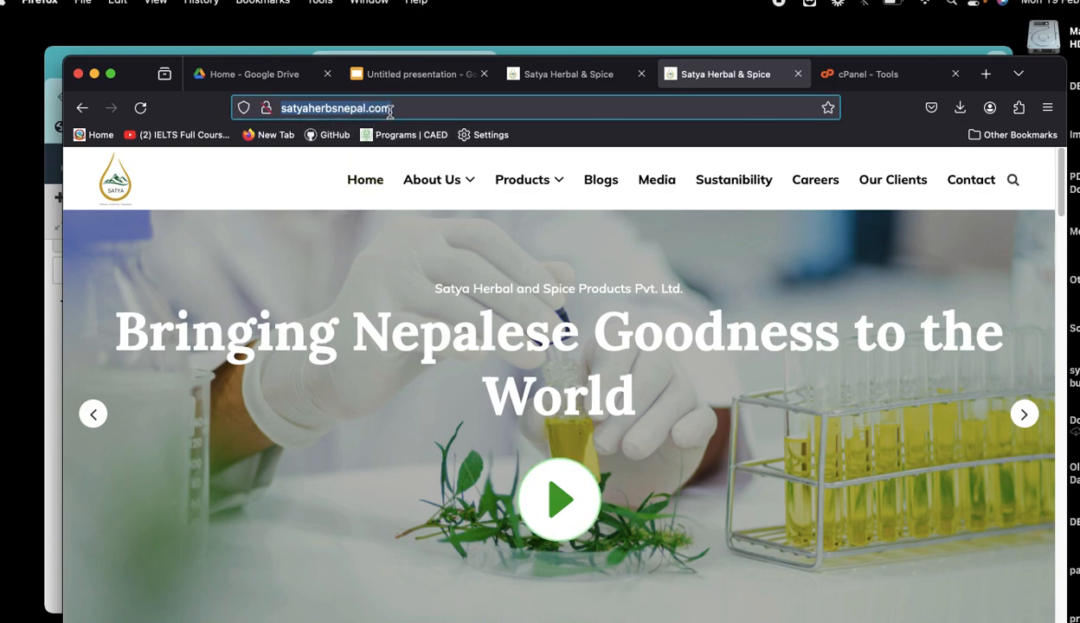
pyautogui.scroll(-10, 426, 318)
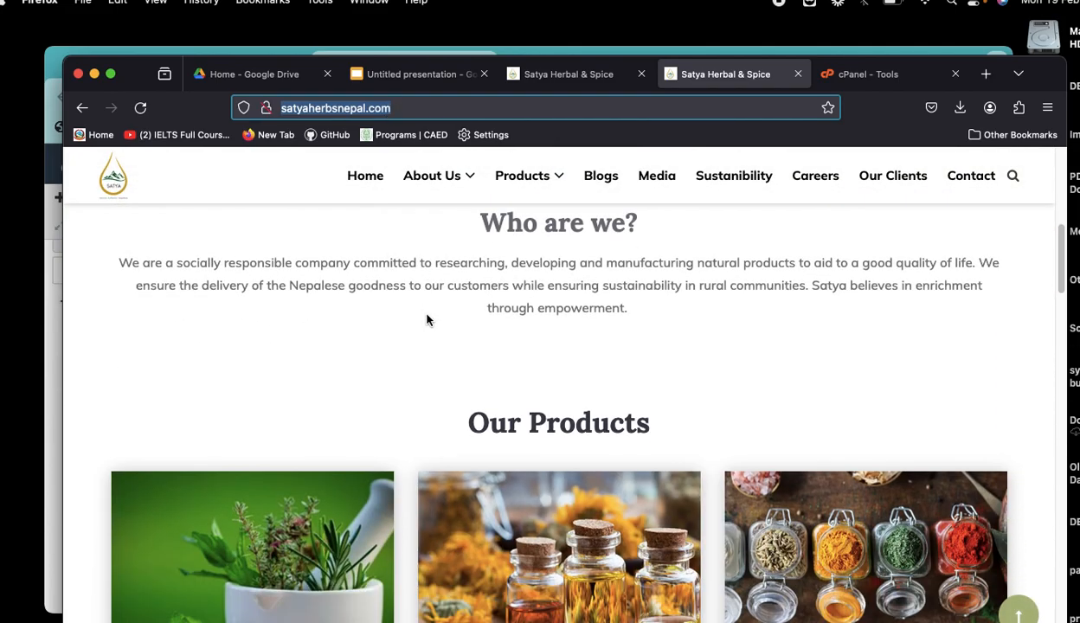
pyautogui.scroll(-10, 426, 318)
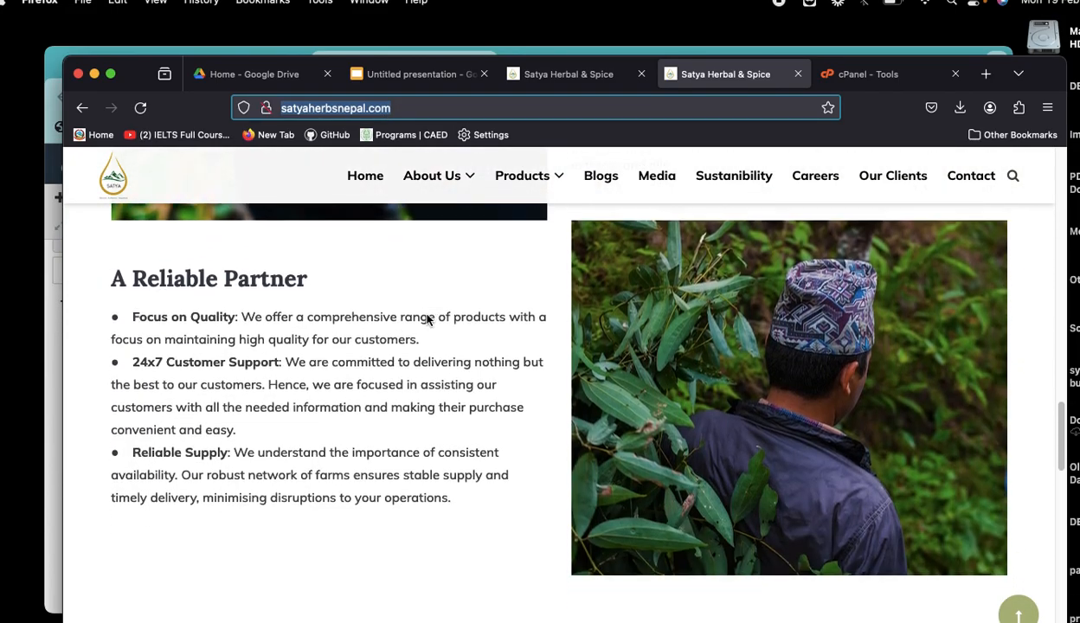
pyautogui.scroll(-10, 426, 318)
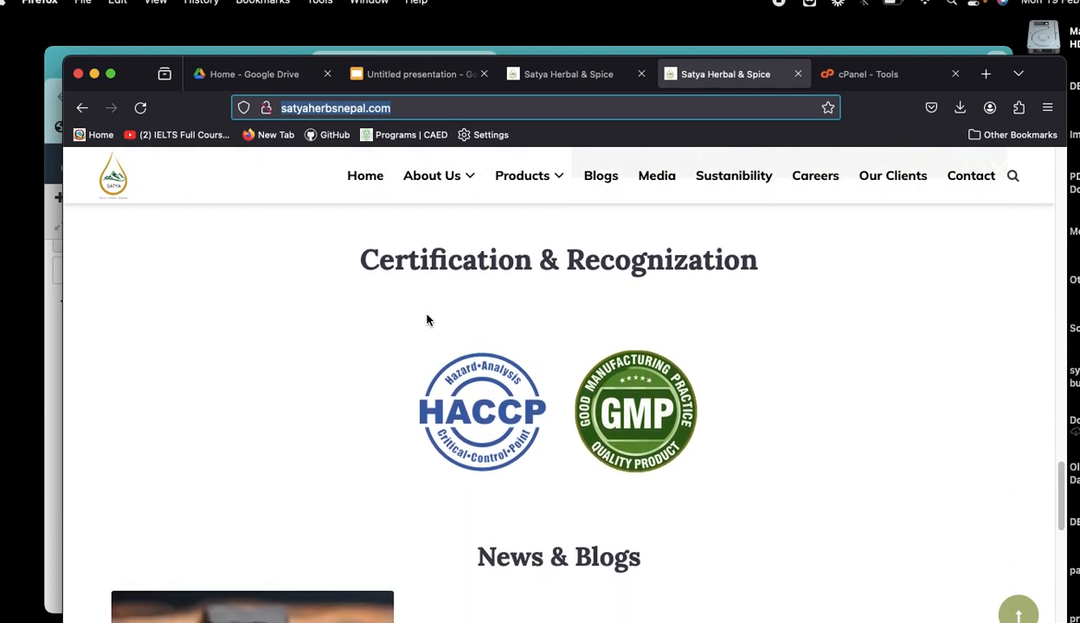
pyautogui.scroll(-4, 425, 320)
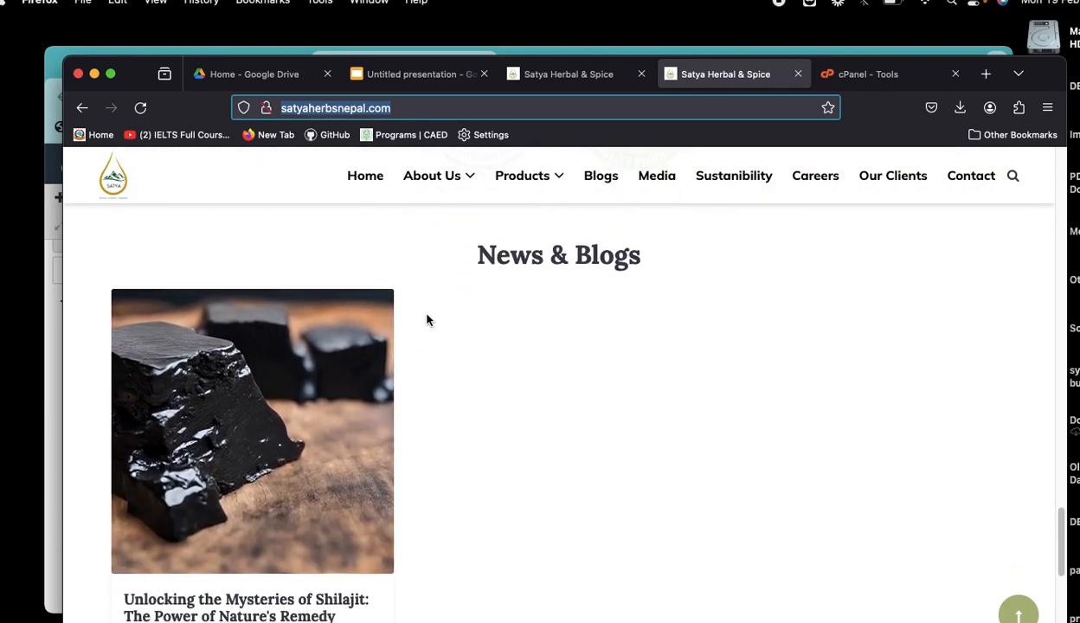
pyautogui.scroll(-5, 426, 320)
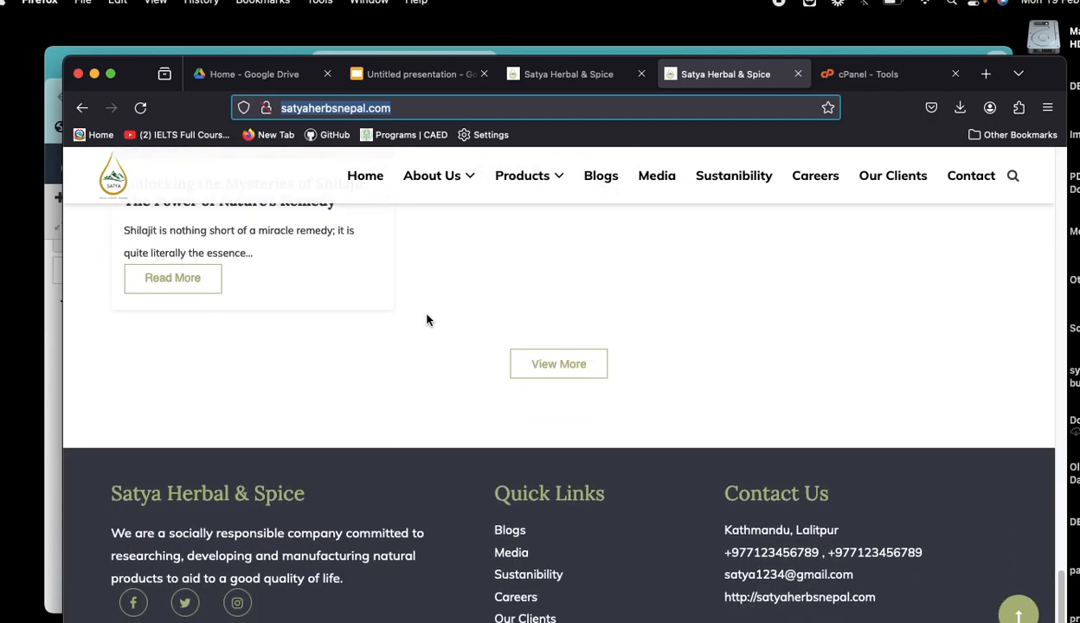
pyautogui.scroll(-2, 425, 320)
pyautogui.scroll(20, 425, 320)
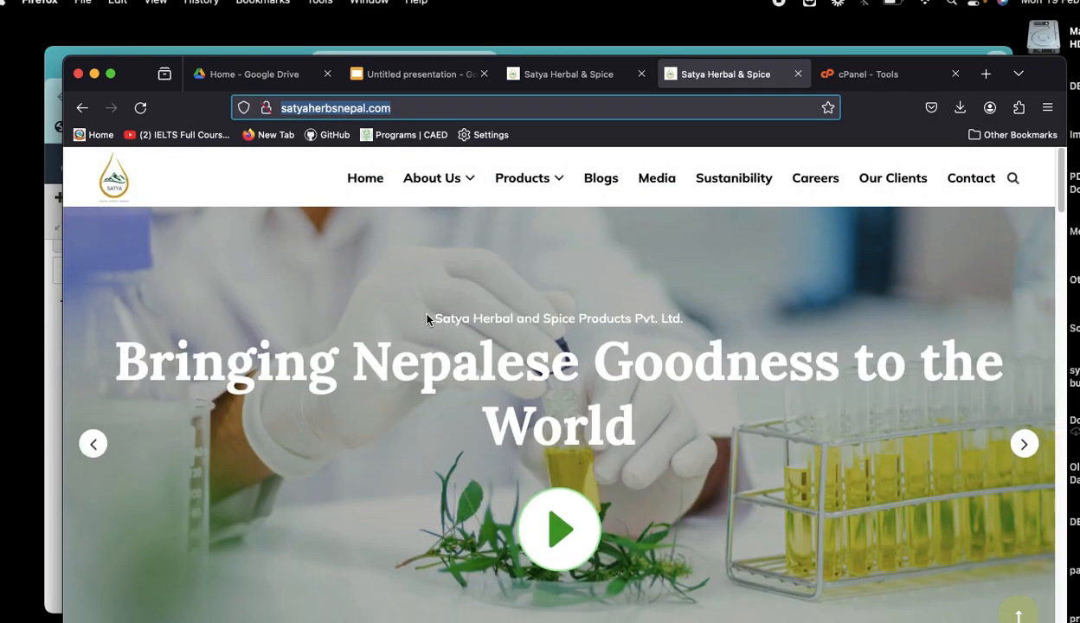